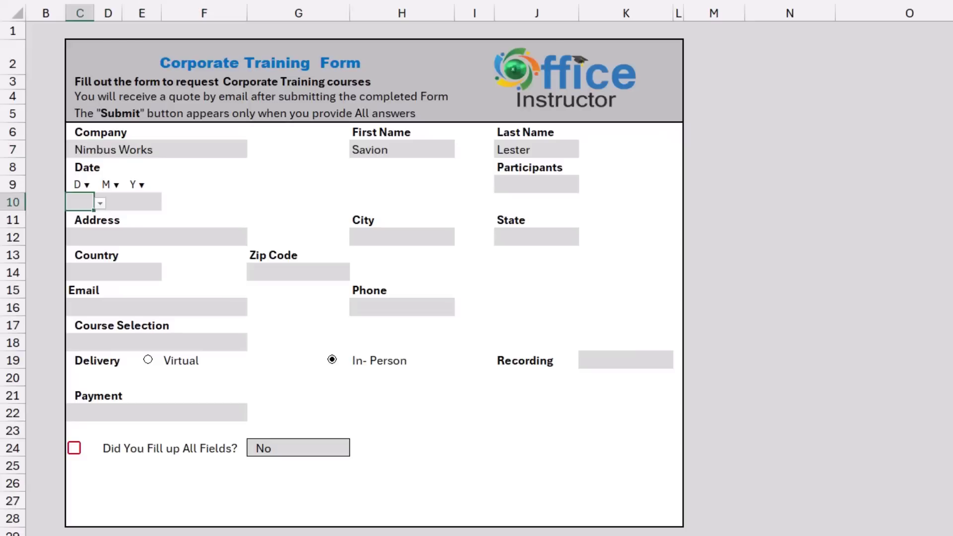
Set the day, month and year drop-downs to 15 / 12 / 2024 and Participants to 15.
key(alt+Down)
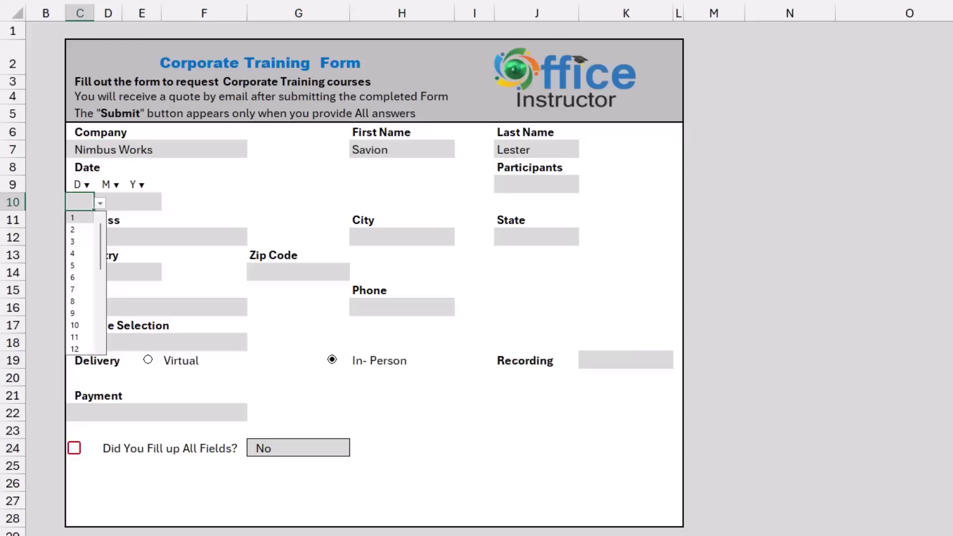
text(15)
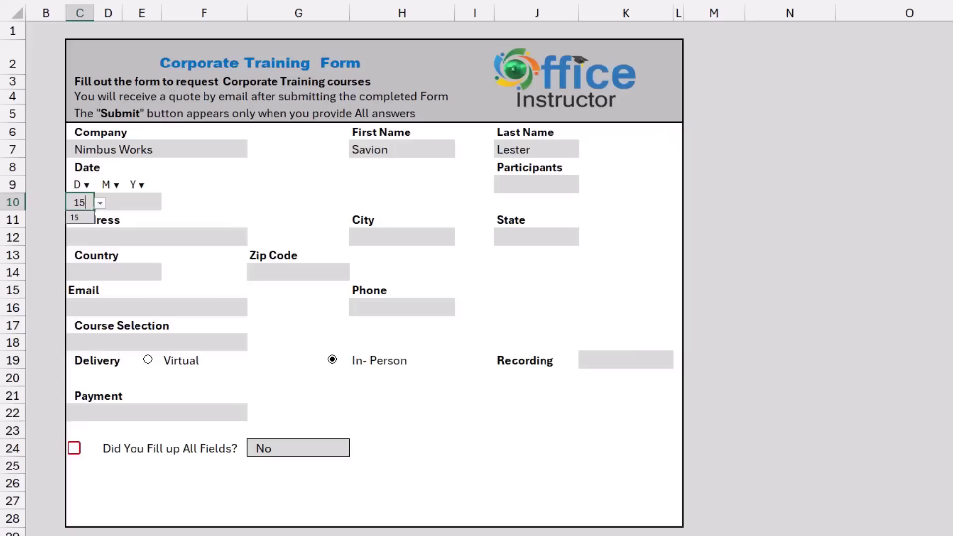
key(Tab)
text(12)
key(Tab)
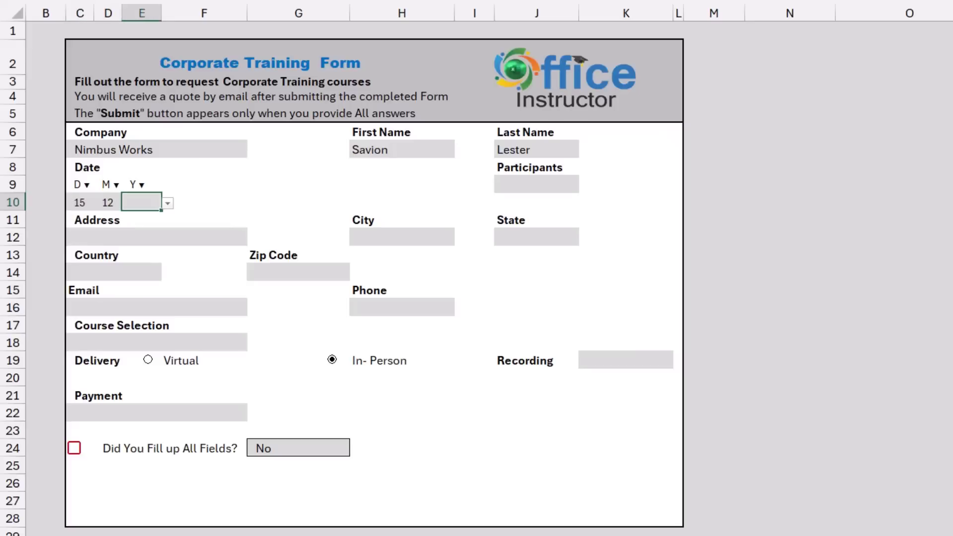
text(2024)
click(536, 184)
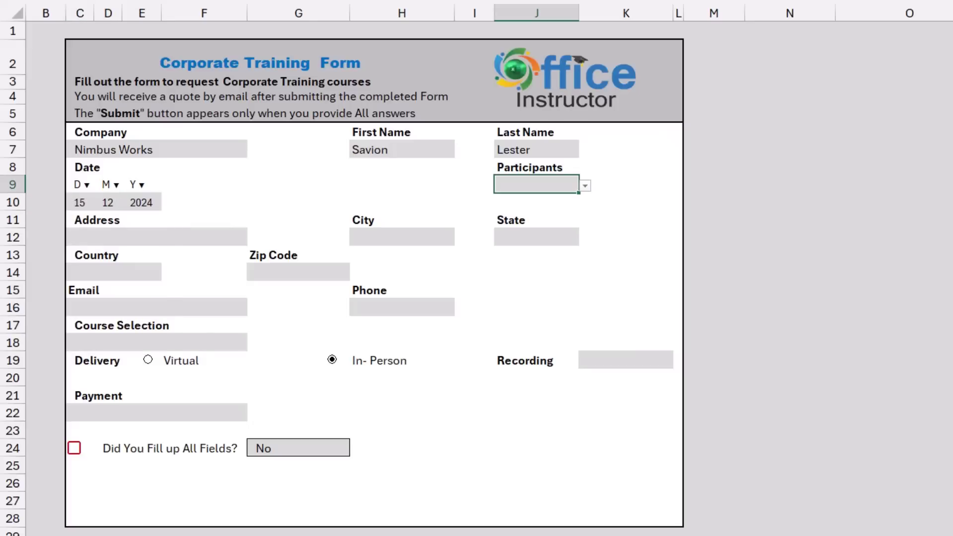
key(alt+Down)
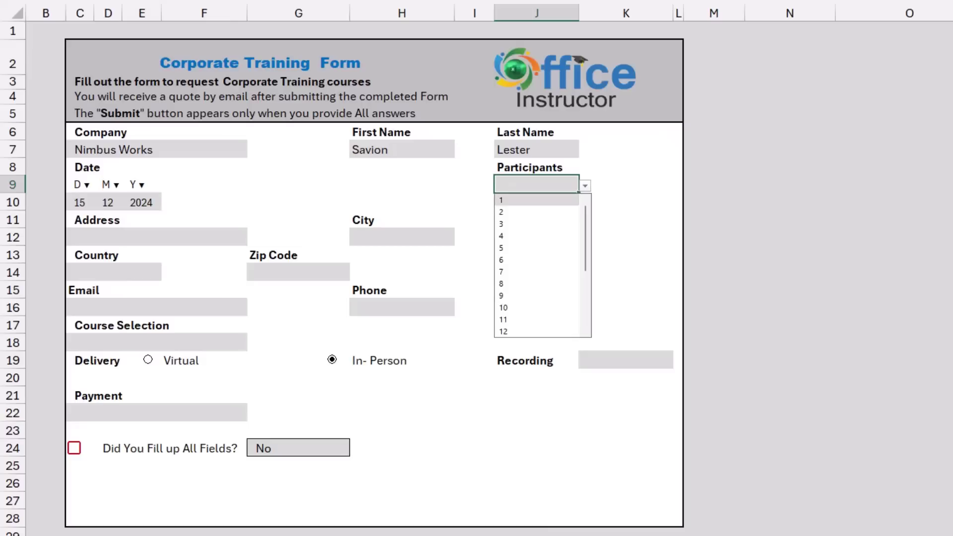
text(15)
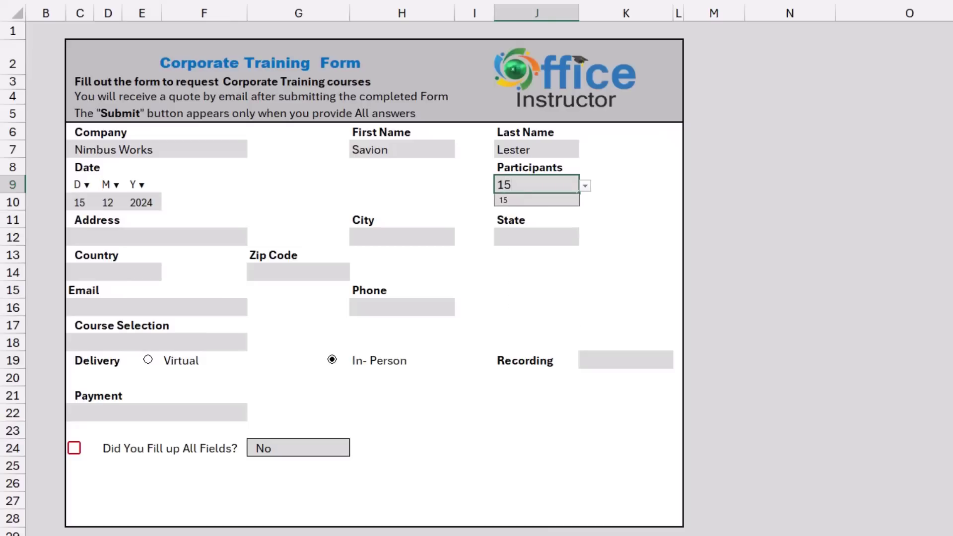
key(Tab)
Fill in the street address, city, state, country and zip code fields.
click(156, 237)
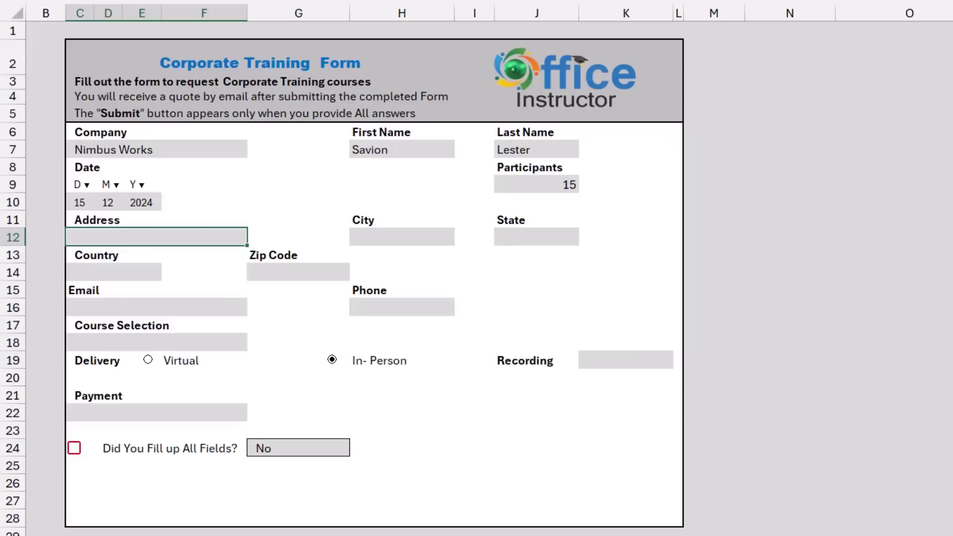
key(Tab)
text(Memphis)
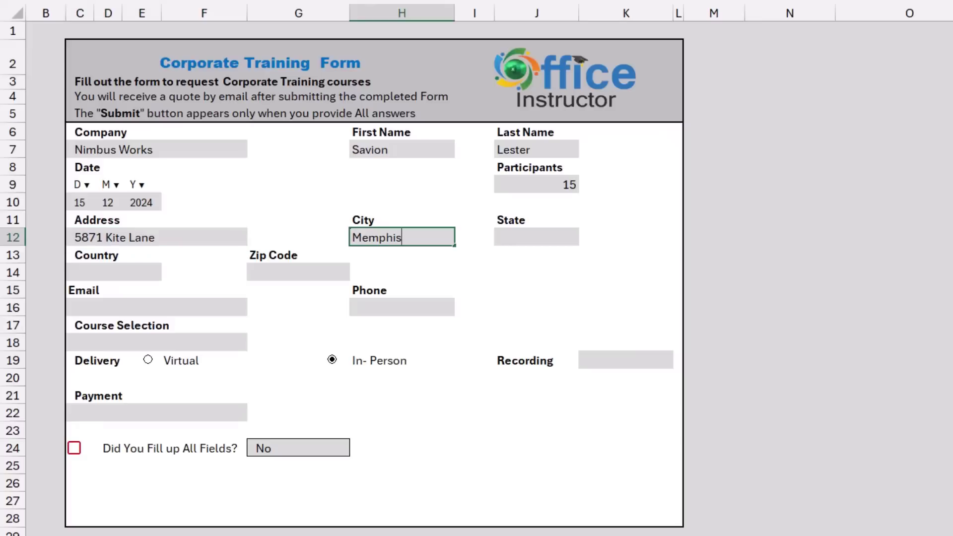
key(Tab)
text(Tennessee)
Enter the contact's email address and 10-digit phone number, shown in bracketed phone format.
key(Tab)
text(USA)
key(Tab)
text(54873)
key(Tab)
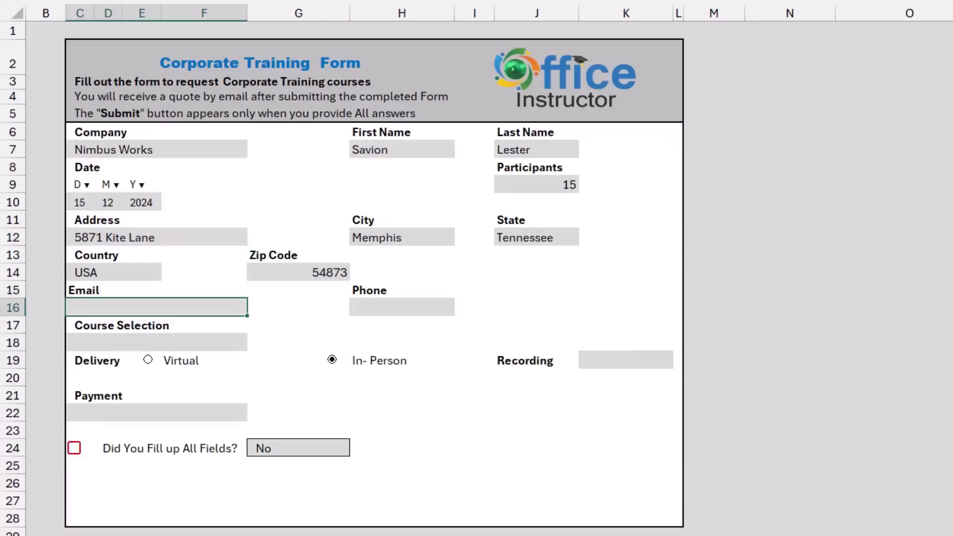
key(Tab)
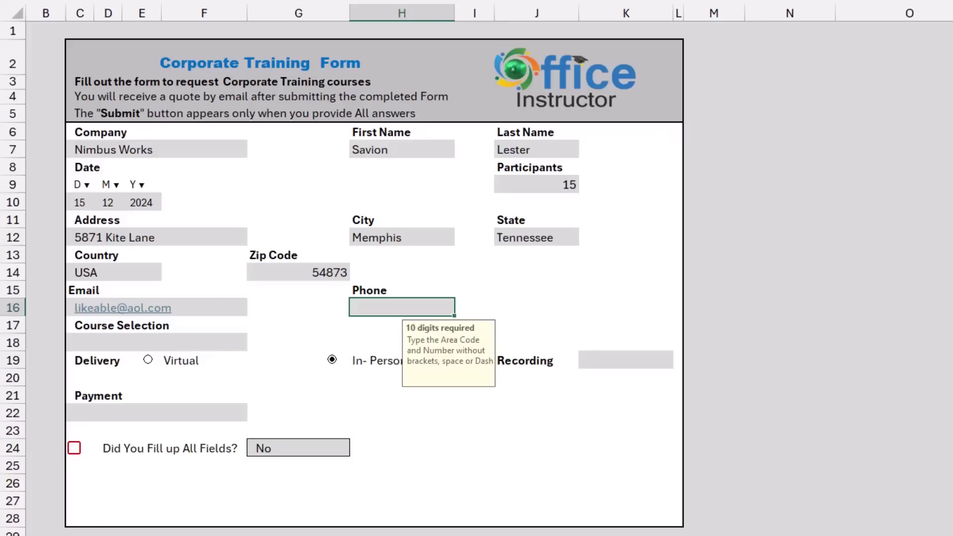
key(Return)
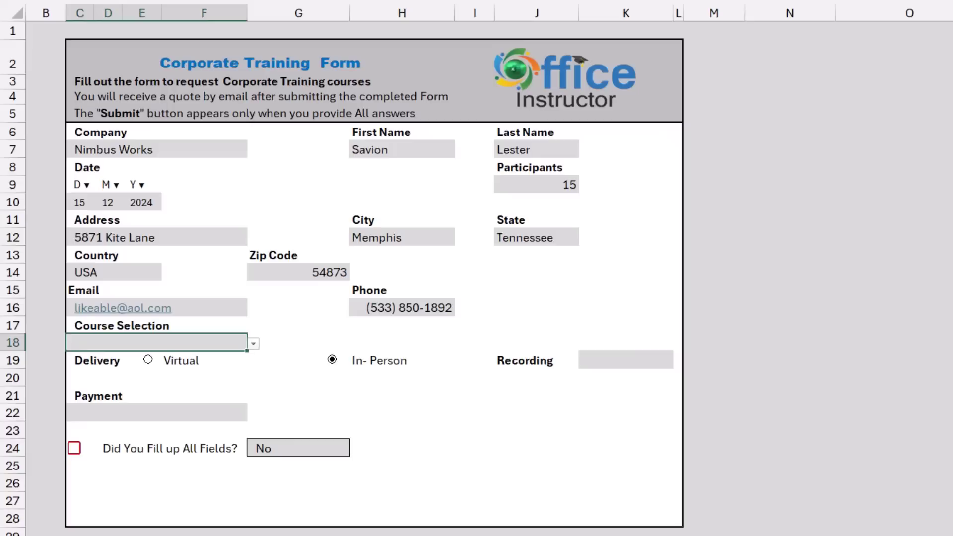
Choose Power Query as the course and switch the delivery option to Virtual.
key(alt+Down)
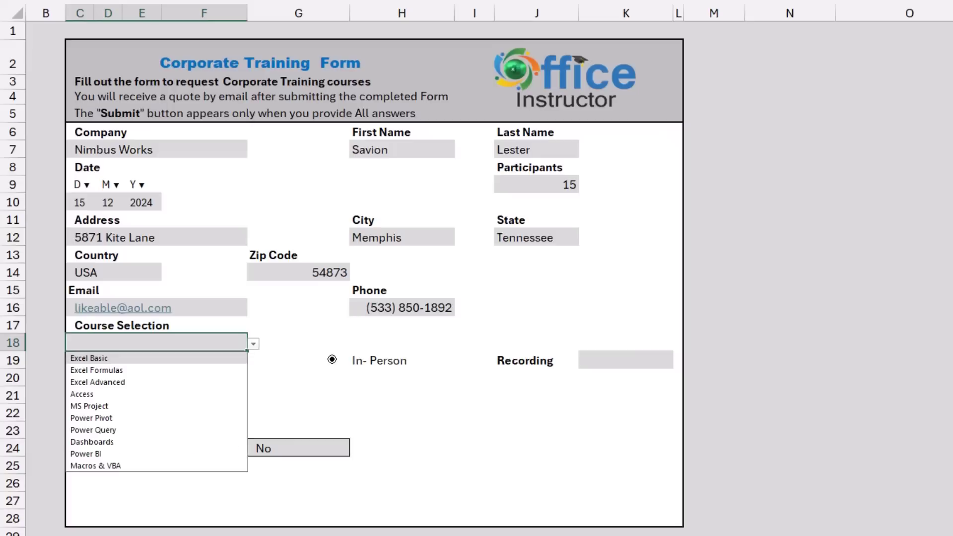
key(Down)
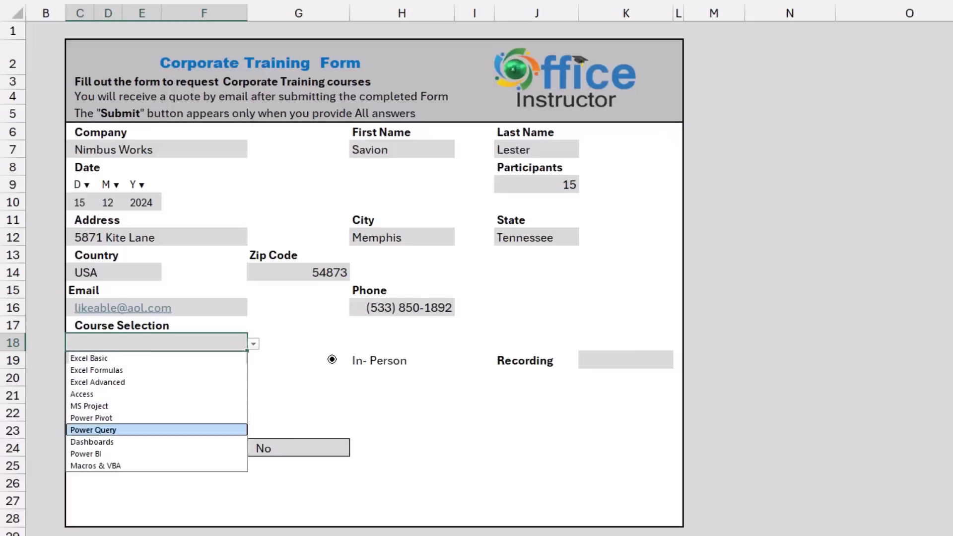
key(Return)
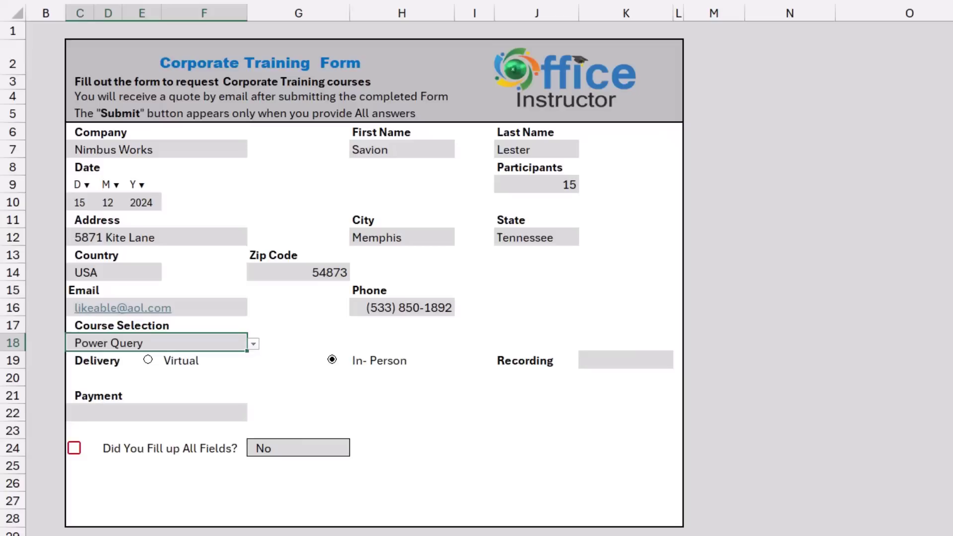
click(148, 359)
Set Recording to Yes and Payment to Direct Deposit.
click(626, 359)
key(alt+Down)
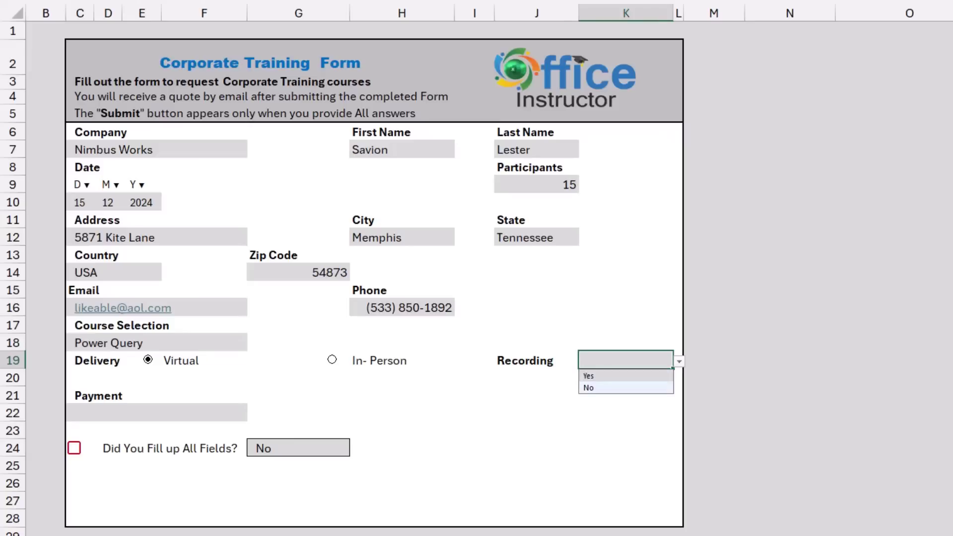
key(Down)
key(Return)
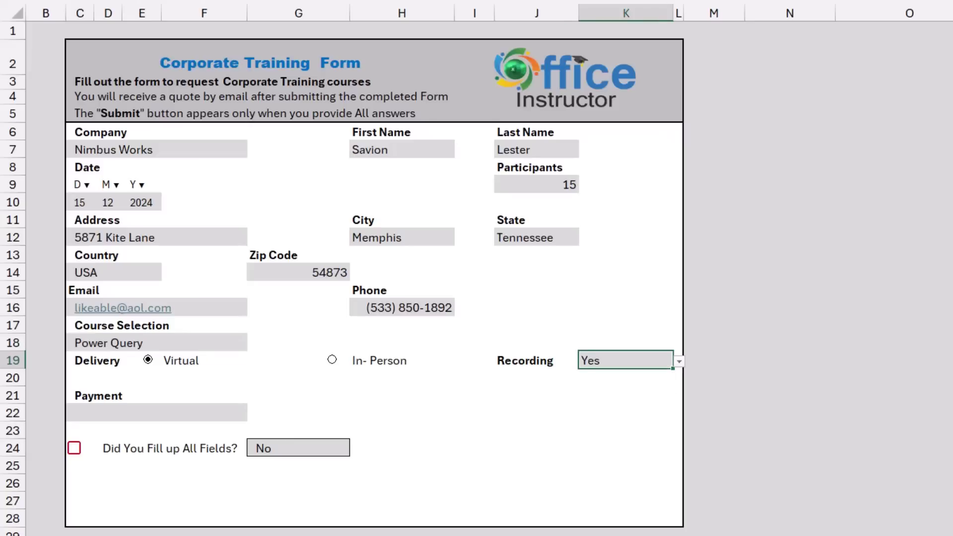
click(157, 413)
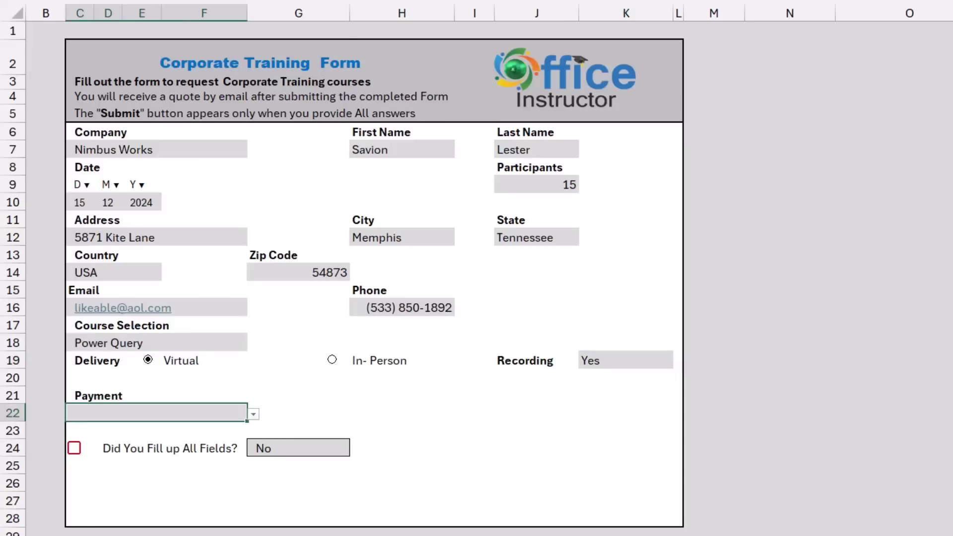
key(alt+Down)
key(Down)
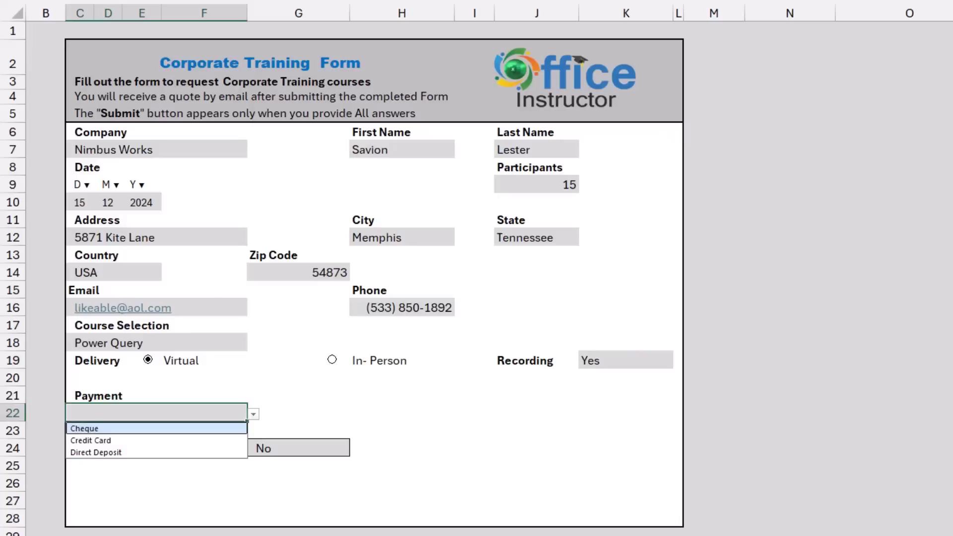
key(Down)
key(Down)
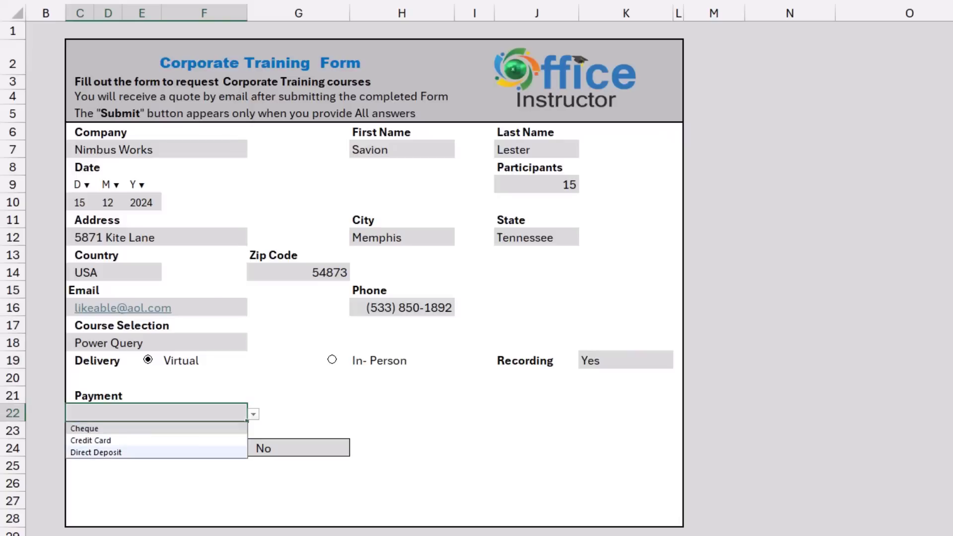
key(Return)
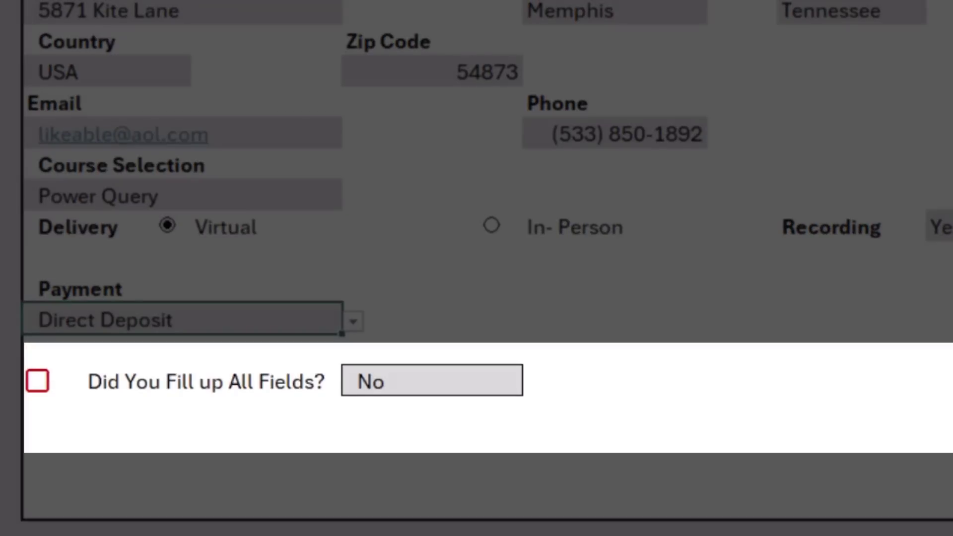
Pick Yes from the drop-down beside Did You Fill up All Fields?
click(432, 380)
key(alt+Down)
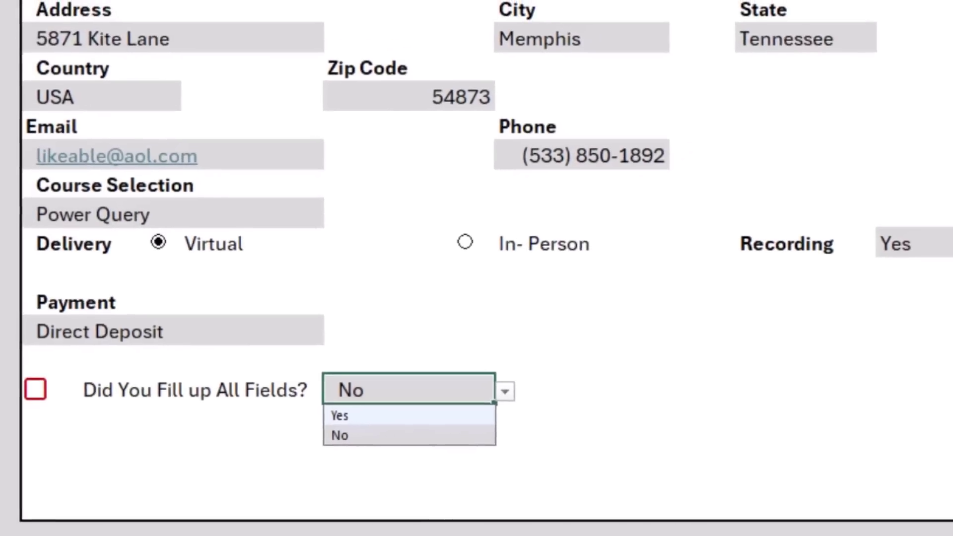
click(340, 415)
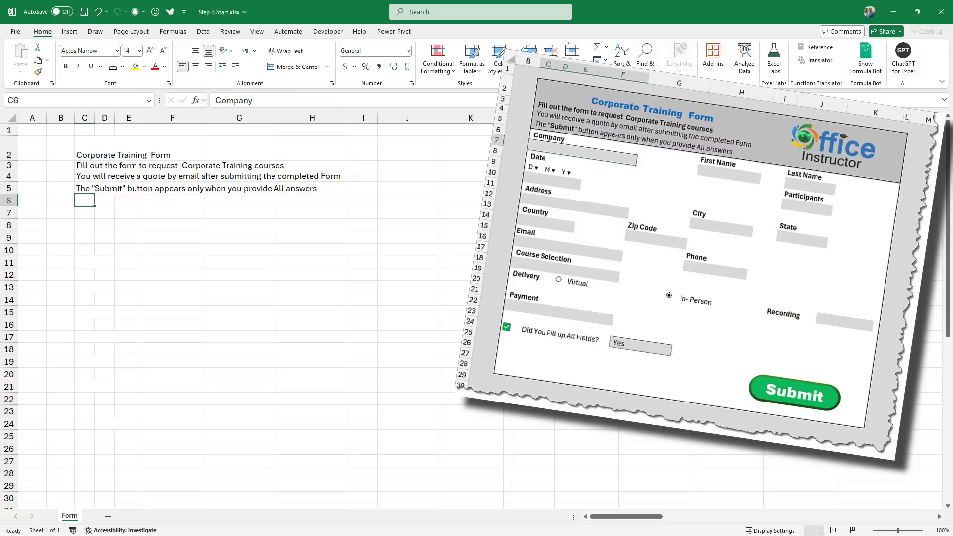
Type the First Name, Last Name, Date and Participants labels into their cells.
key(Tab)
key(Tab)
key(Tab)
key(Tab)
key(Tab)
text(First Name)
key(Tab)
key(Tab)
text(Last Name)
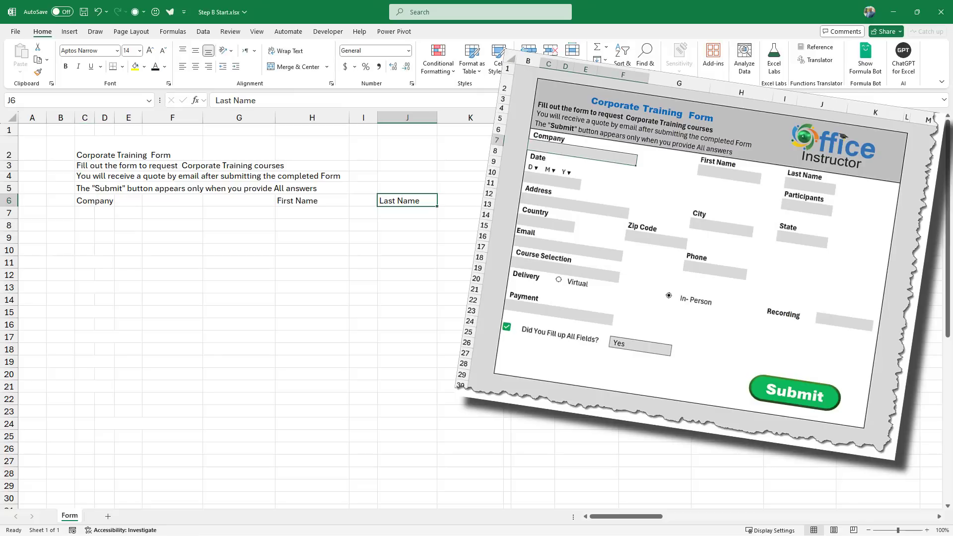
key(Return)
key(Return)
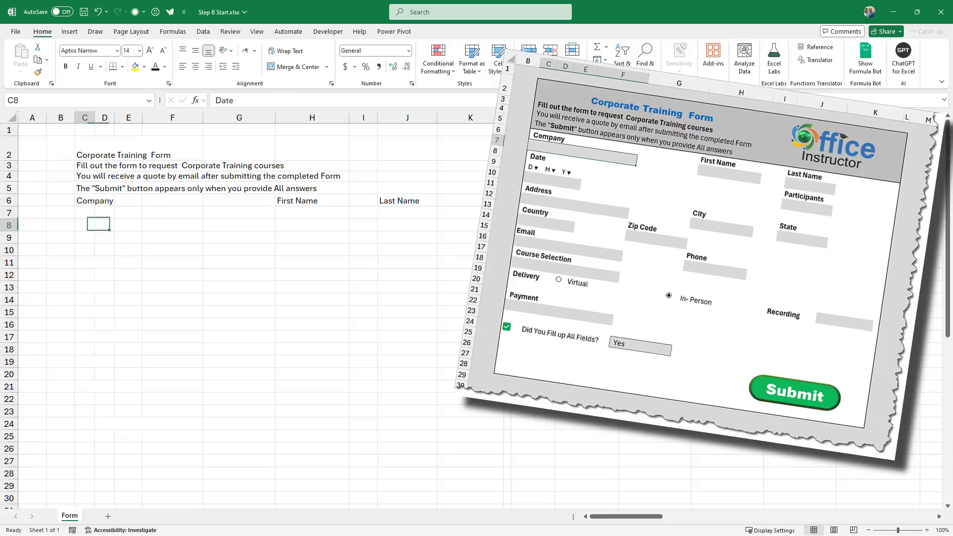
text(Date)
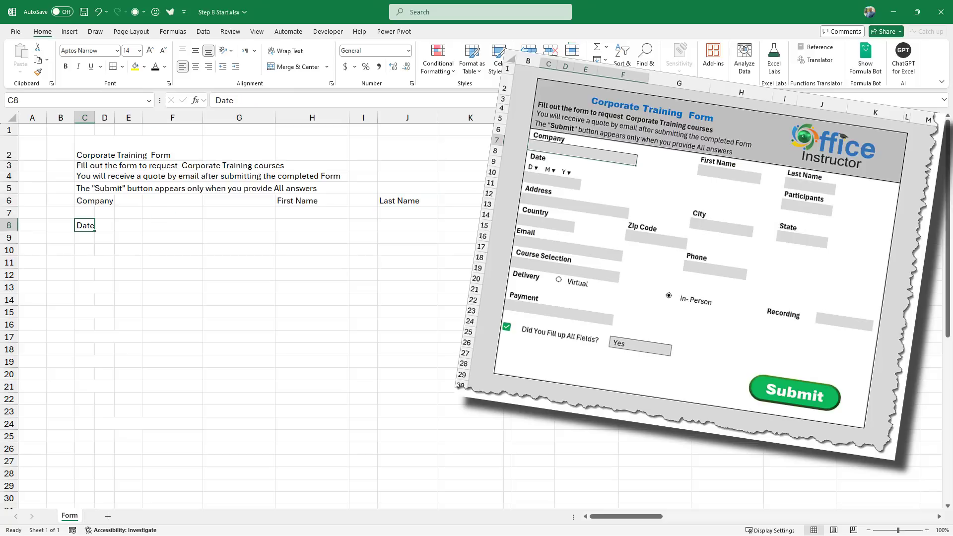
key(Tab)
key(Tab)
key(Tab)
key(Tab)
key(Tab)
key(Tab)
key(Tab)
text(Participants)
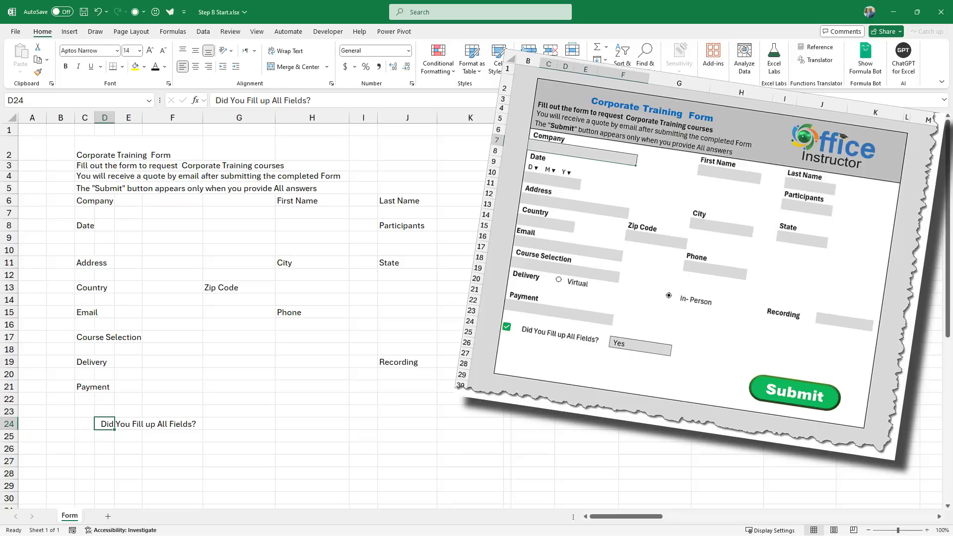
Put an outside border around the whole form area C2:K28.
drag(84, 149, 486, 474)
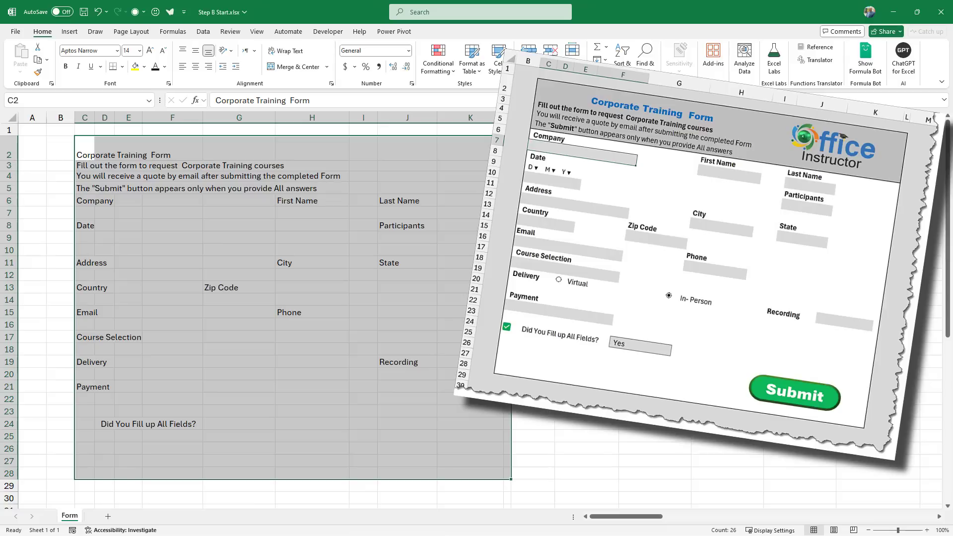
click(120, 67)
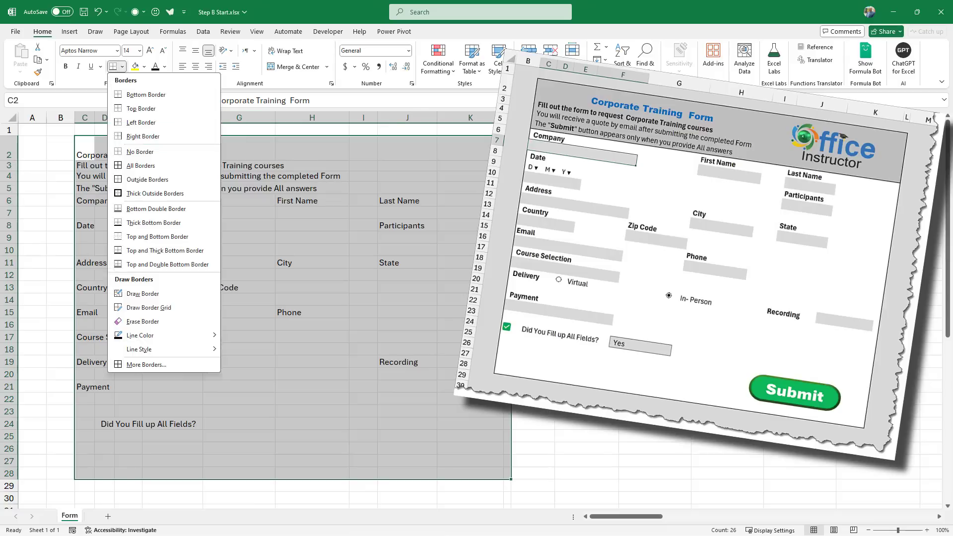
click(149, 183)
Add a thick bottom border under the header rows C2:K5.
drag(84, 155, 467, 188)
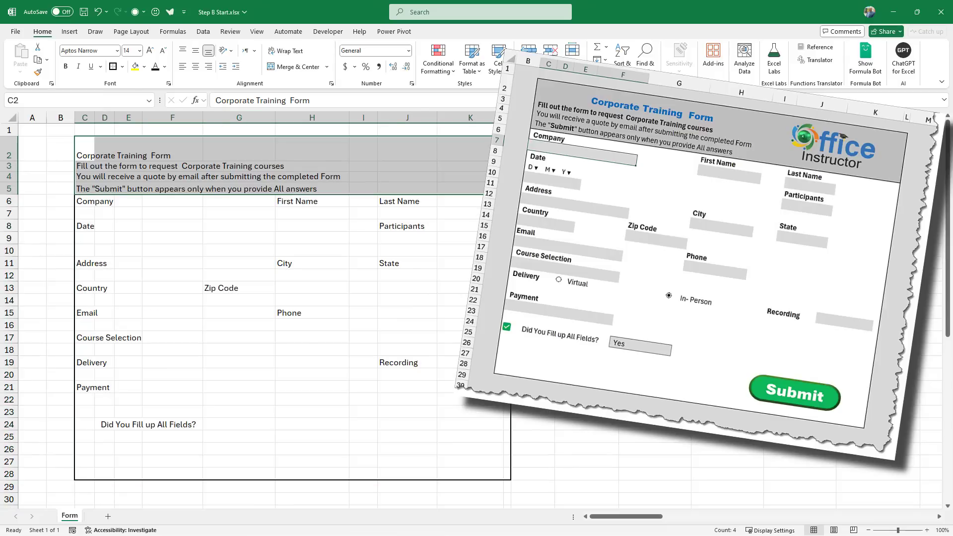
click(122, 66)
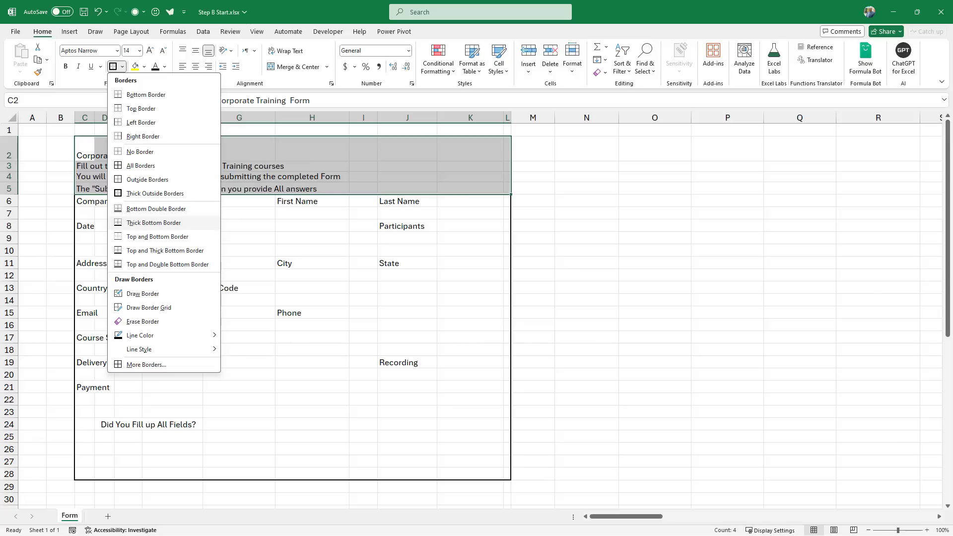
click(154, 223)
click(128, 149)
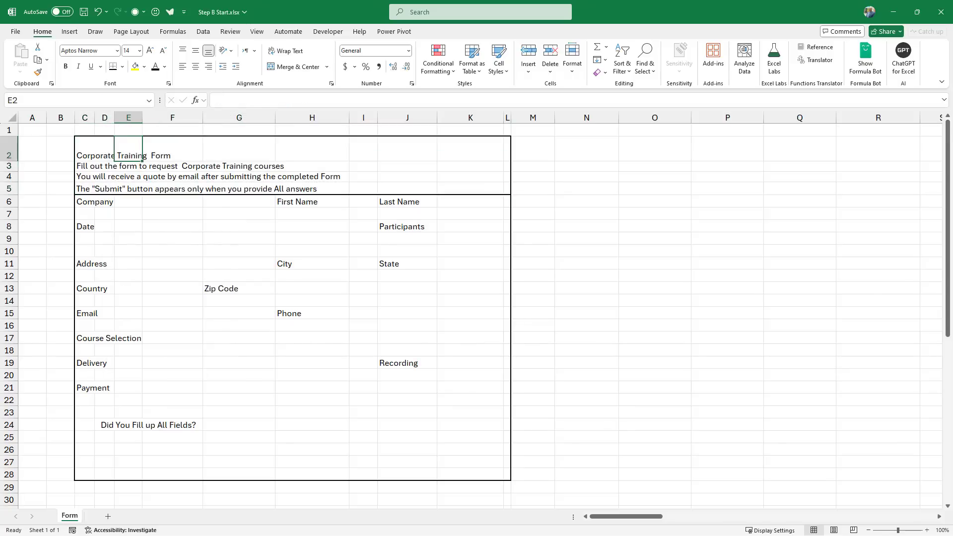
Center the title across C2:I2 using Center Across Selection alignment.
drag(85, 149, 364, 149)
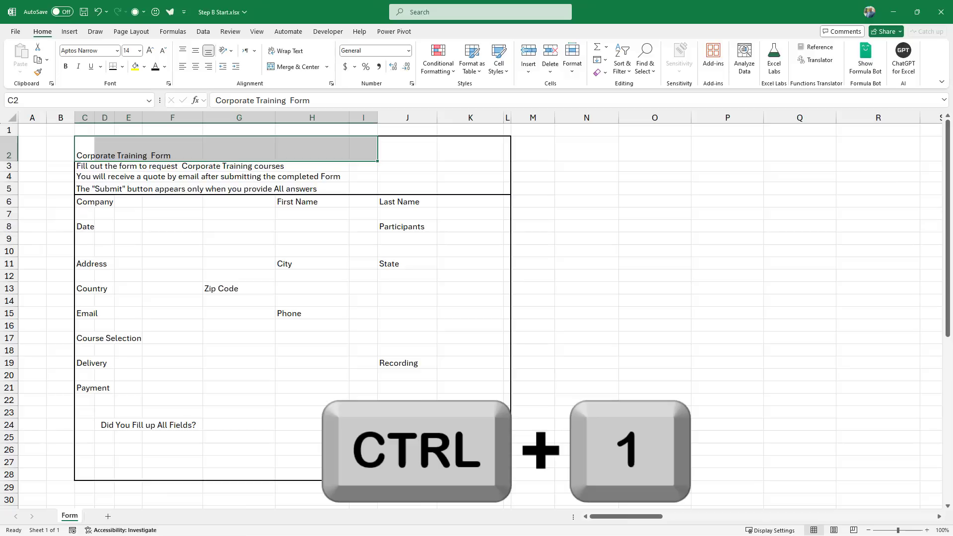
key(ctrl+1)
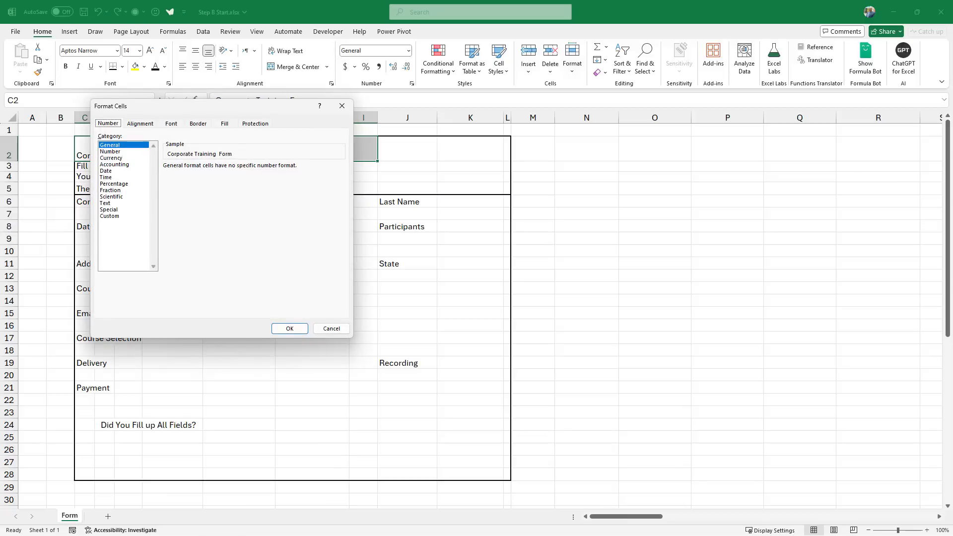
key(ctrl+Tab)
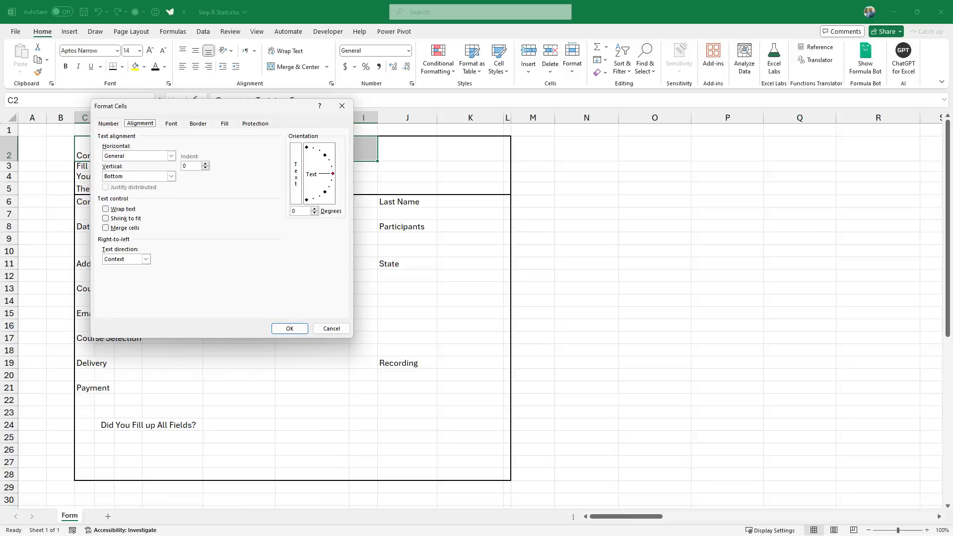
key(Tab)
key(alt+Down)
key(Down)
key(Down)
key(Down)
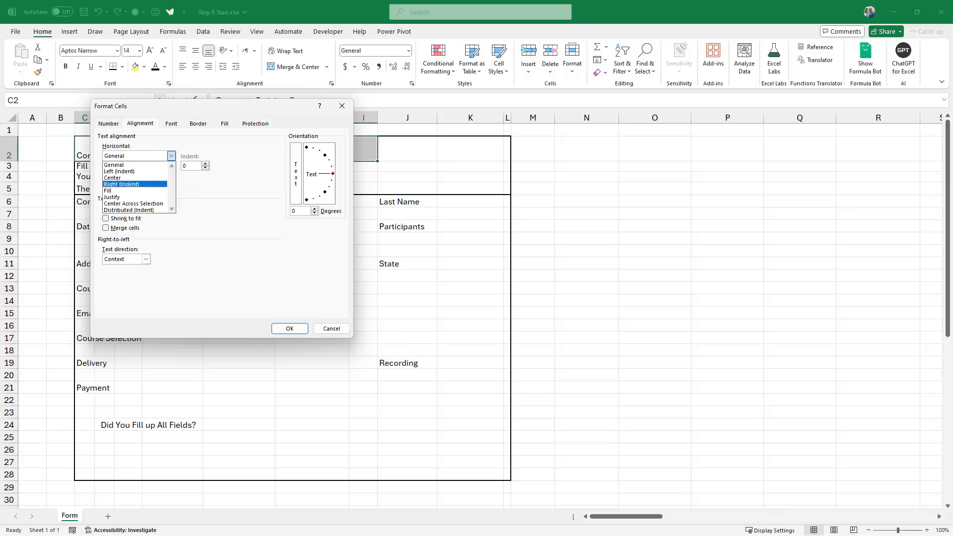
key(Down)
key(Down)
key(Down)
key(Return)
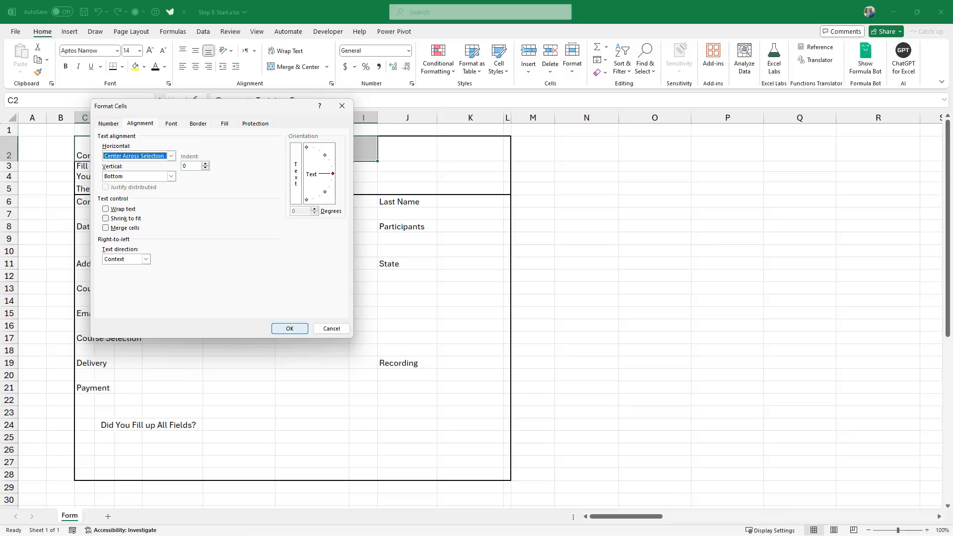
key(Return)
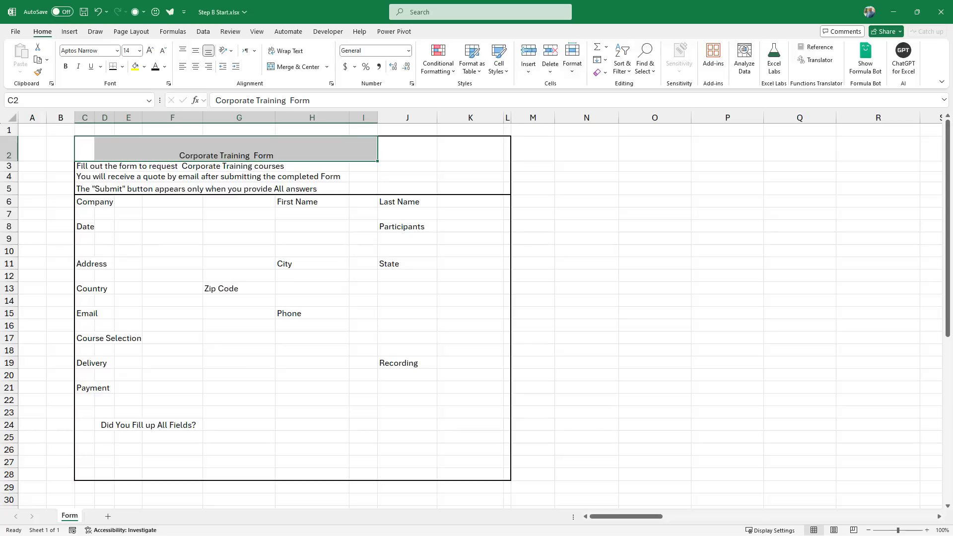
Make the title 20 pt, bold and blue.
key(ctrl+shift+period)
key(ctrl+shift+period)
key(ctrl+shift+period)
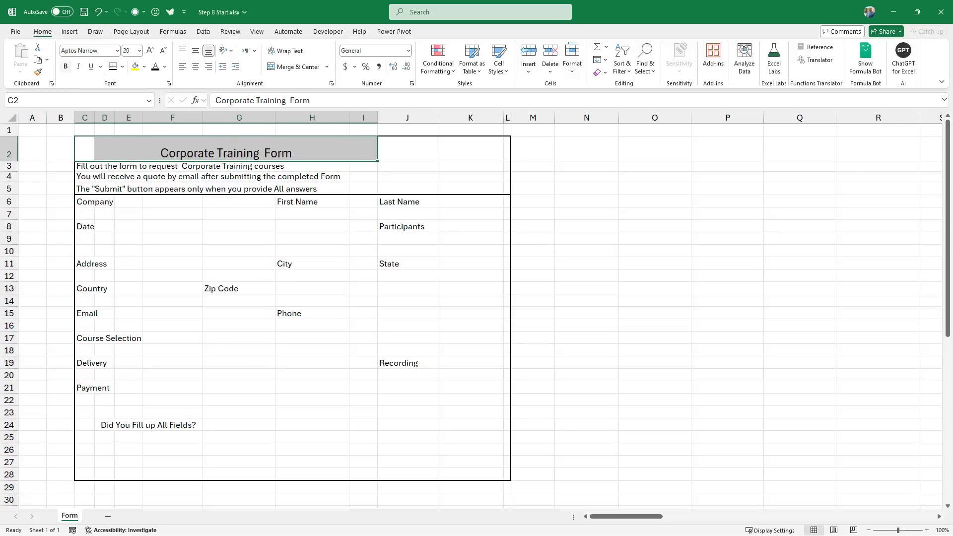
key(ctrl+b)
click(164, 67)
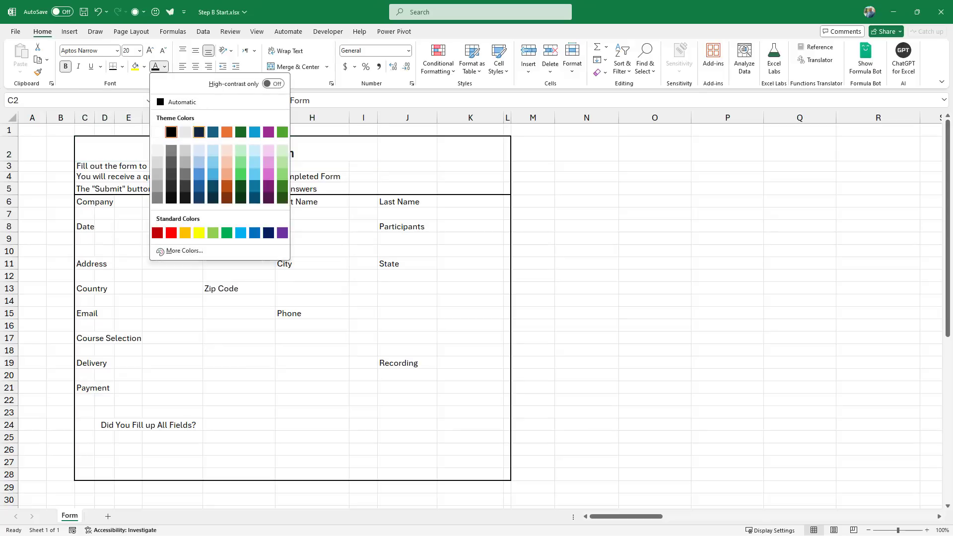
click(254, 233)
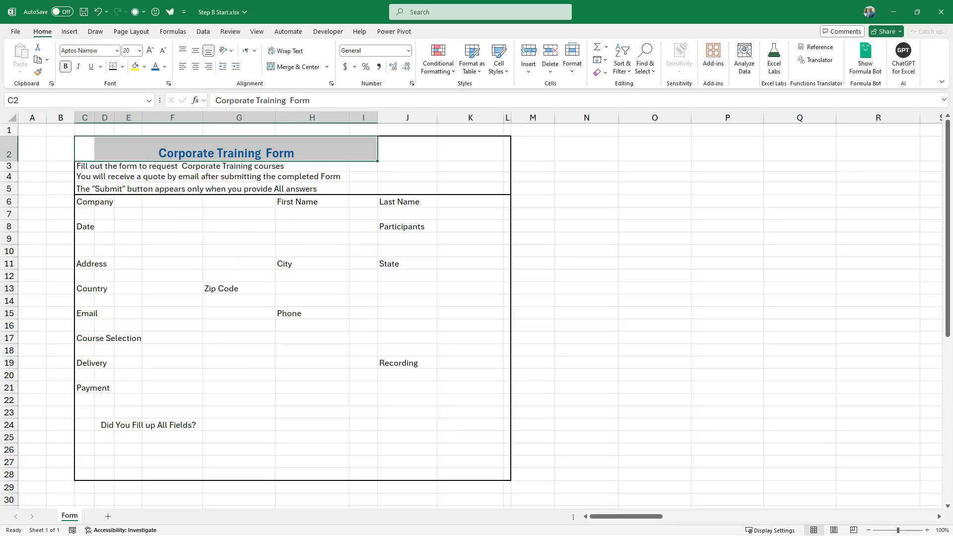
drag(85, 166, 342, 165)
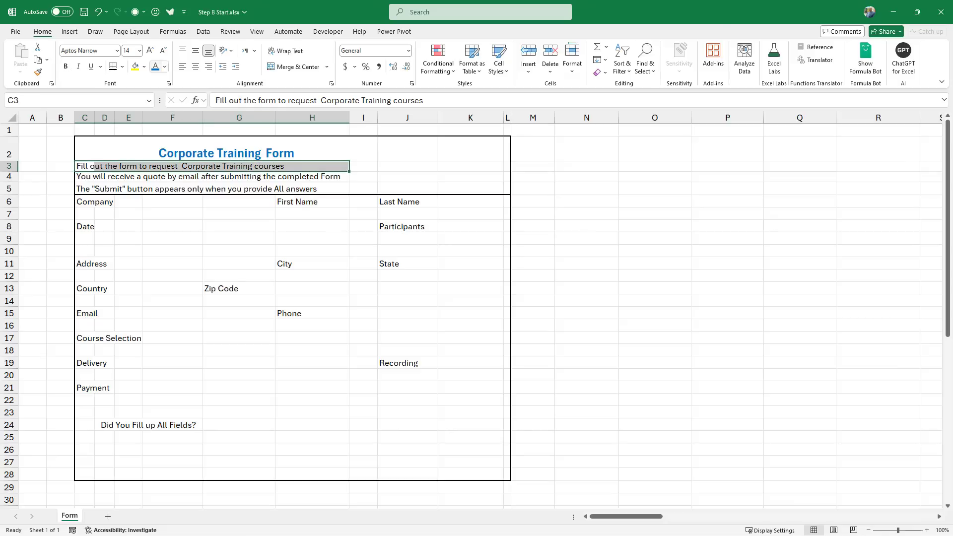
Bold the row 3 instruction line and just the word Submit in the C5 note.
key(ctrl+b)
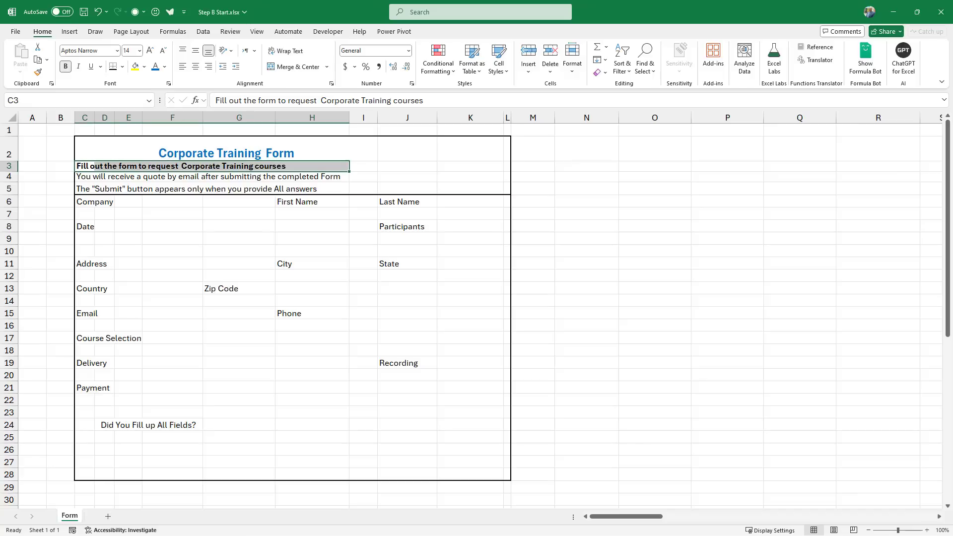
click(93, 189)
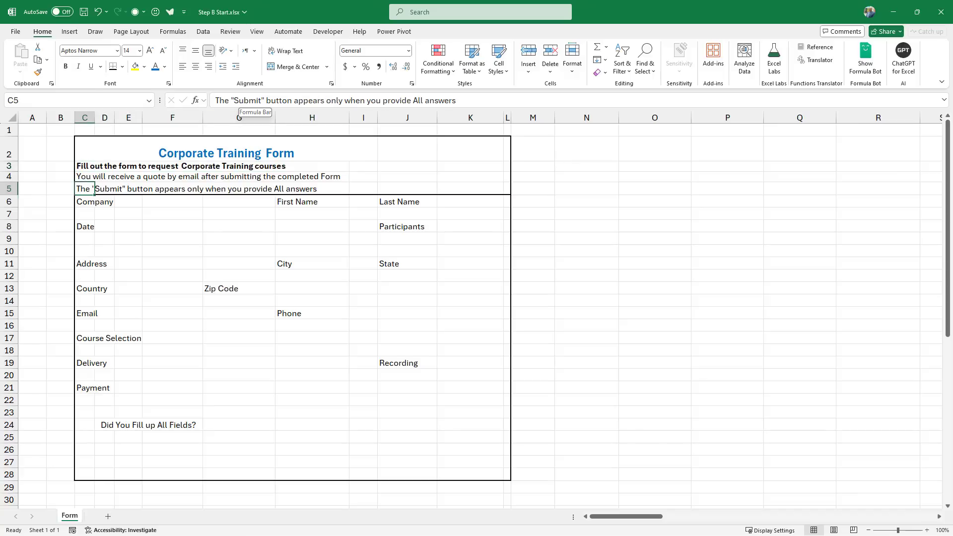
double_click(247, 100)
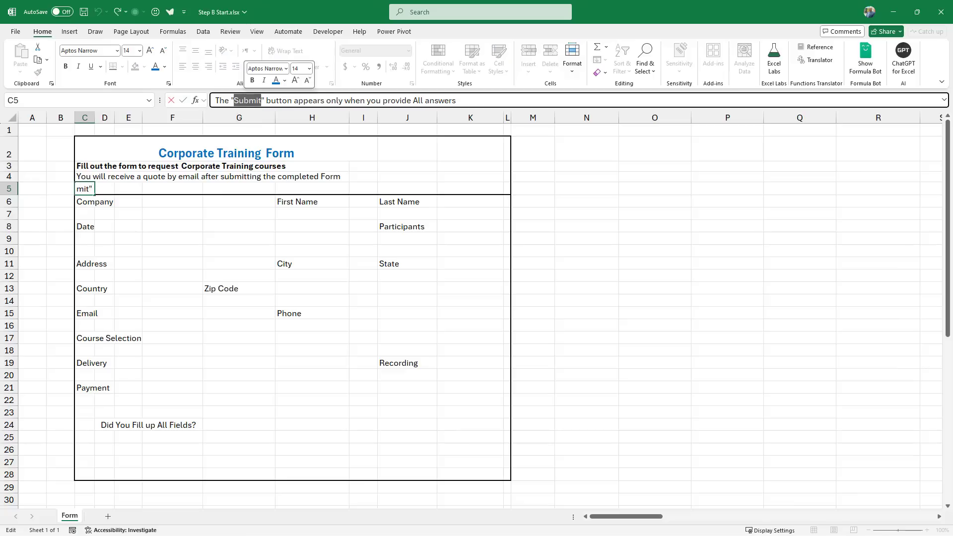
click(66, 66)
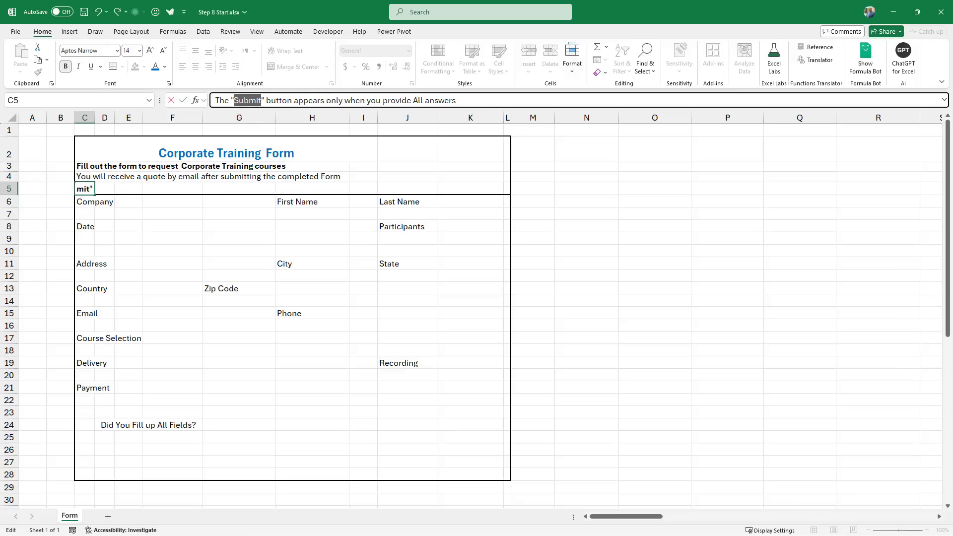
click(407, 189)
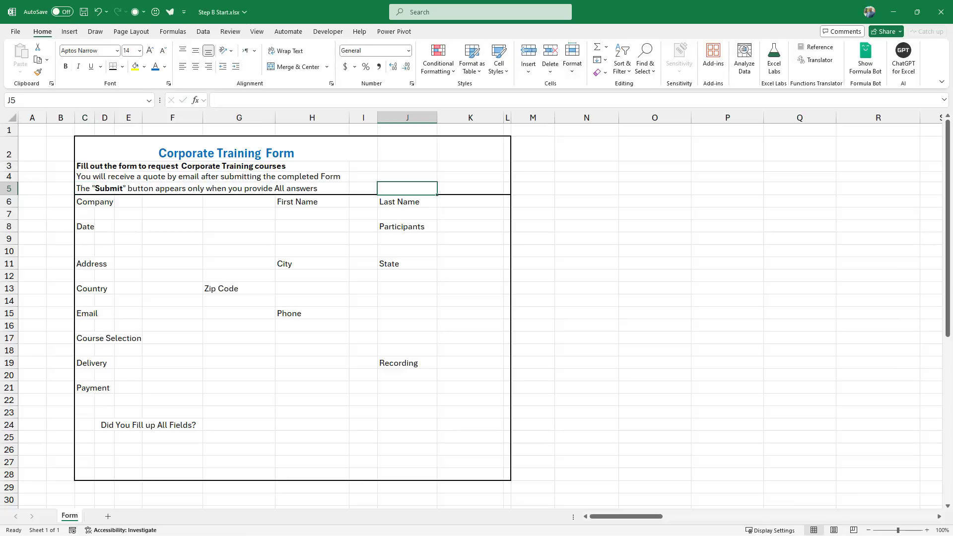
Insert the Logo.png picture from this device at cell J2 in the header.
click(407, 149)
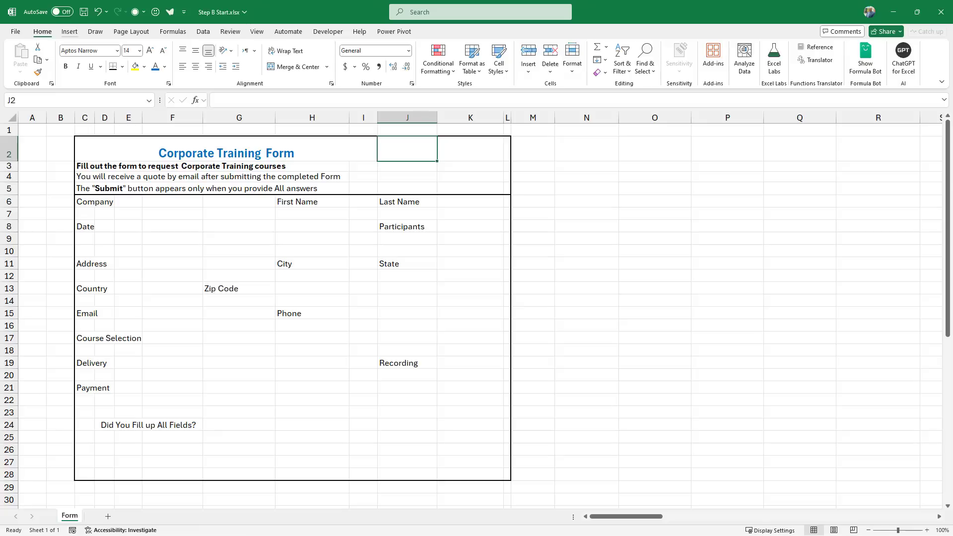
click(70, 31)
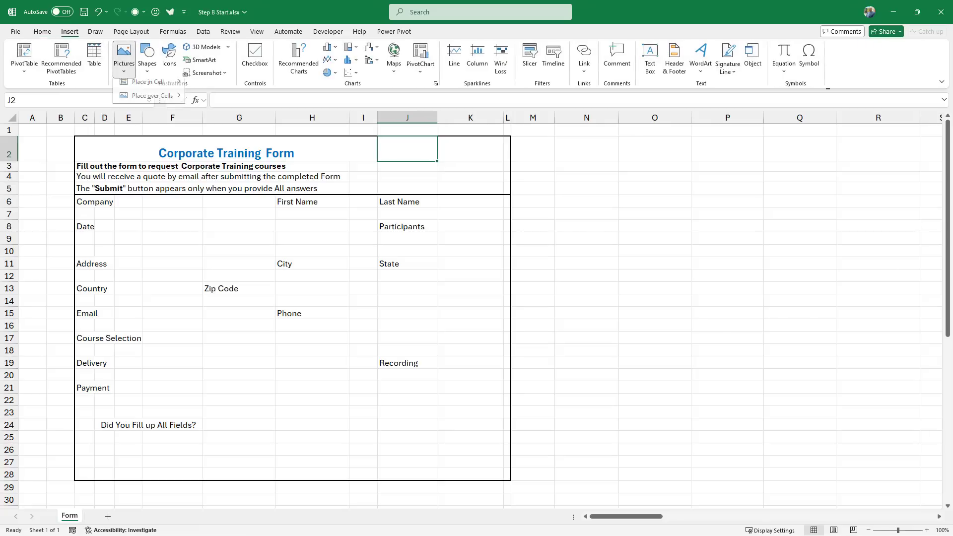
mouse_move(151, 100)
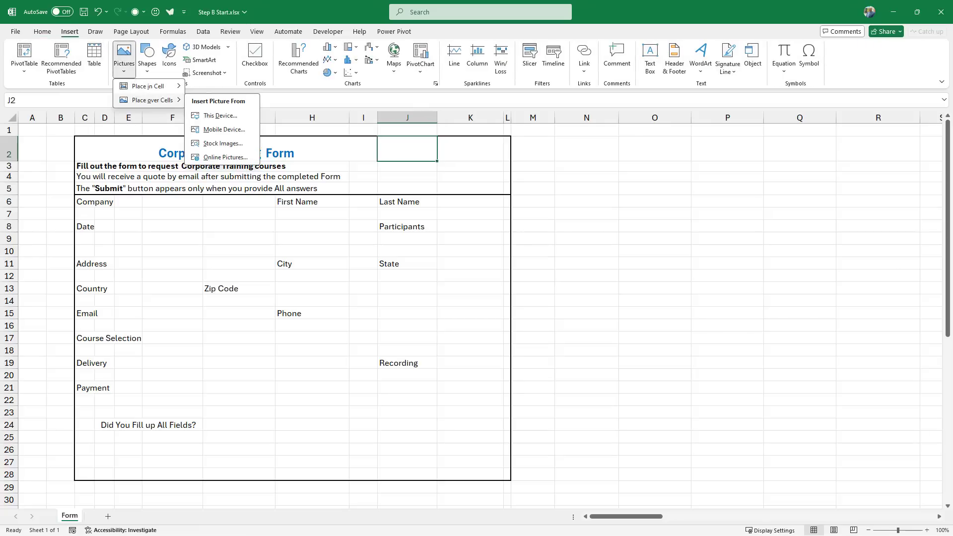
click(220, 115)
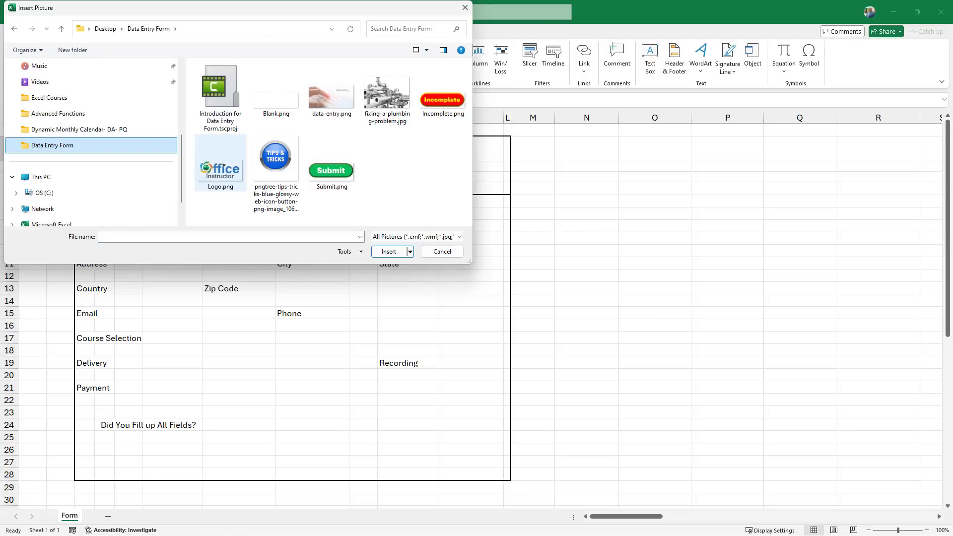
click(221, 164)
click(389, 252)
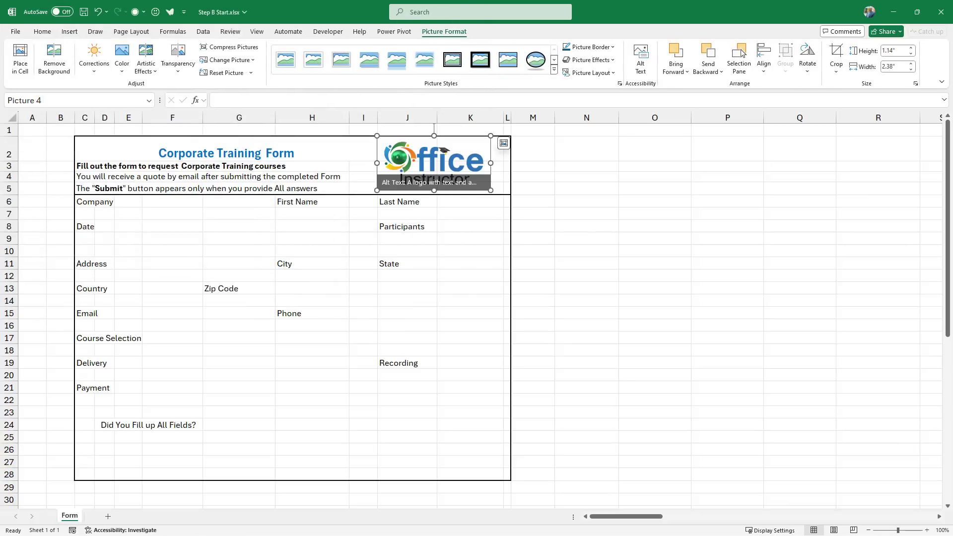
Fill header cells C2:K5 with grey (White, Background 1, Darker 15%).
drag(432, 191, 74, 139)
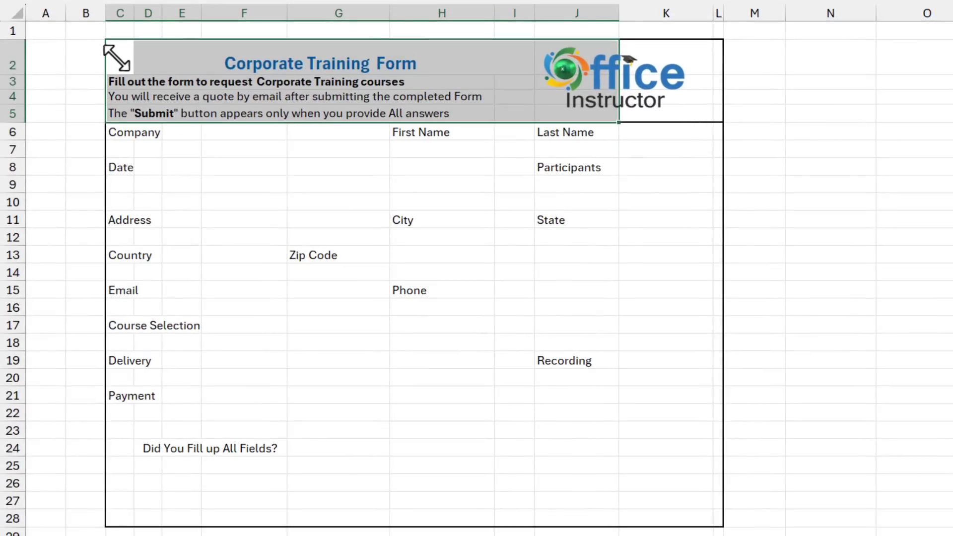
drag(115, 56, 714, 105)
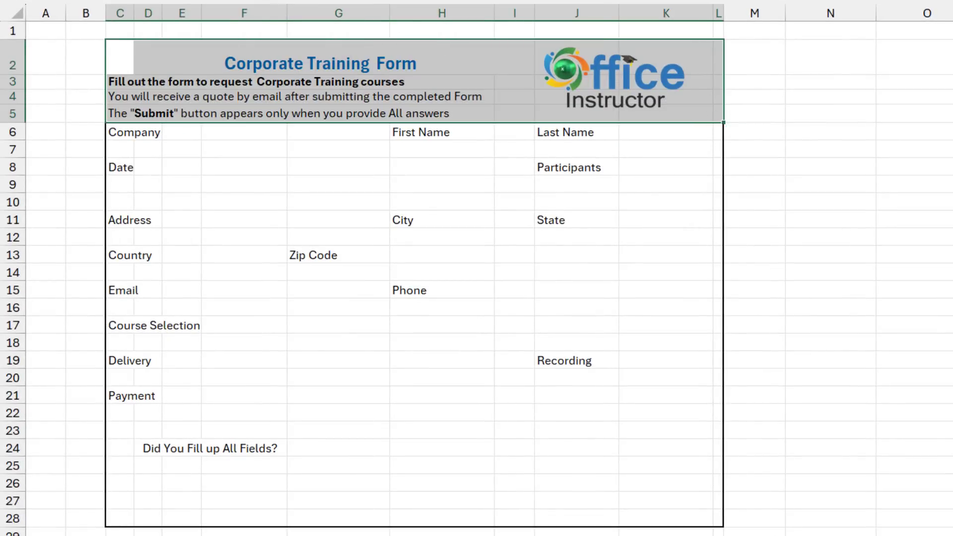
click(196, 1)
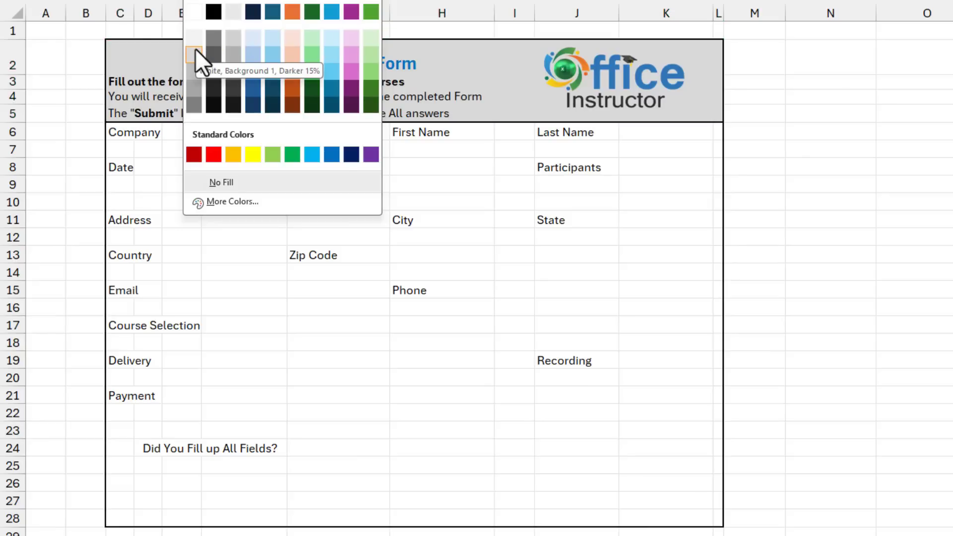
click(195, 49)
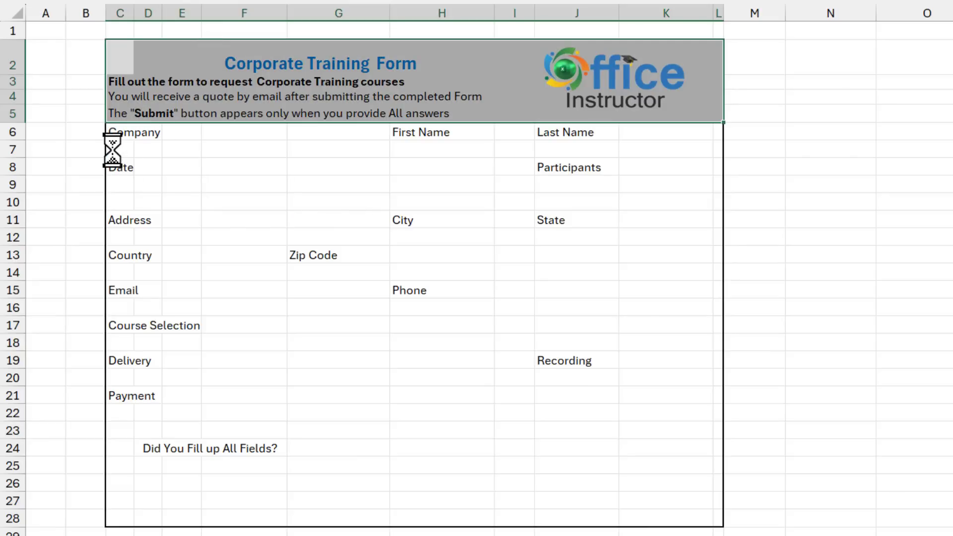
Select the Company, First Name, Last Name and remaining answer cells and give them a light gray fill.
click(112, 149)
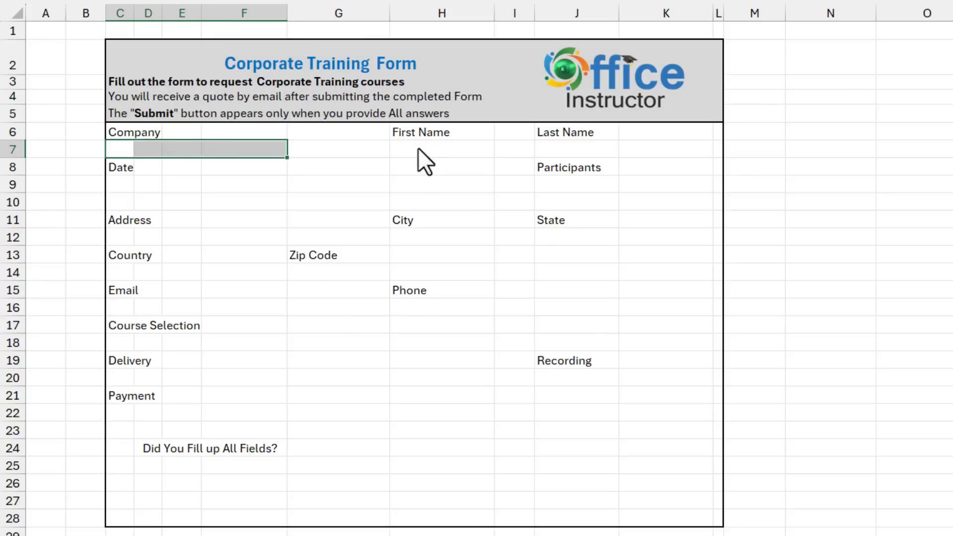
click(436, 149)
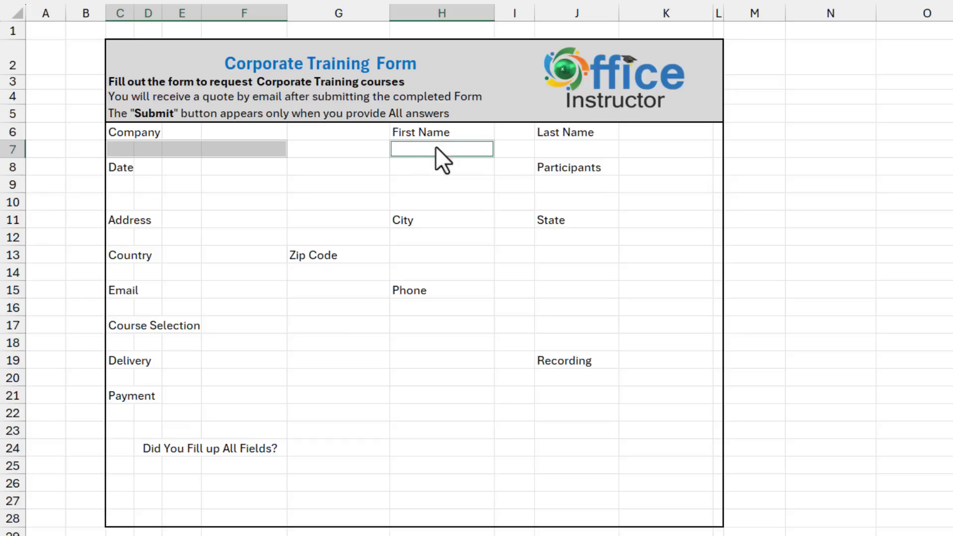
click(597, 149)
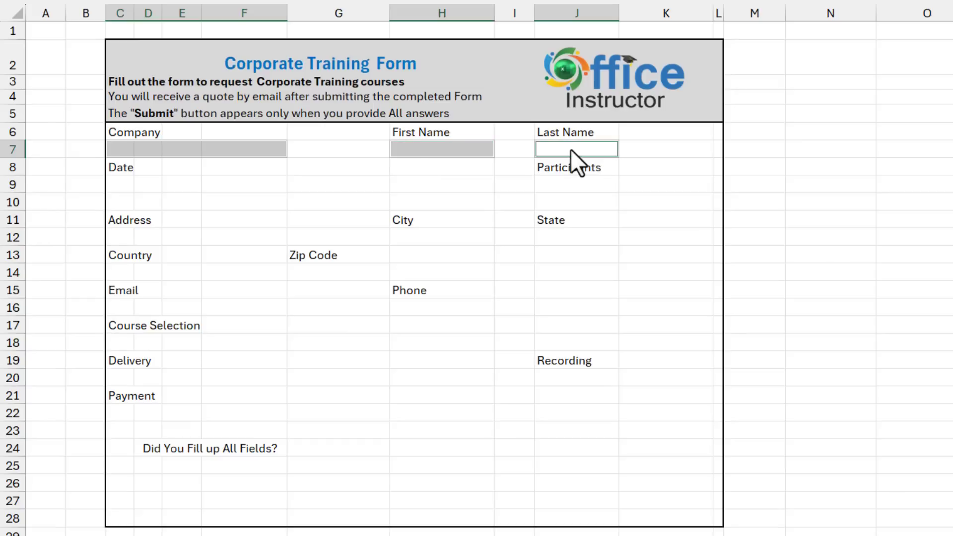
ctrl+click(126, 201)
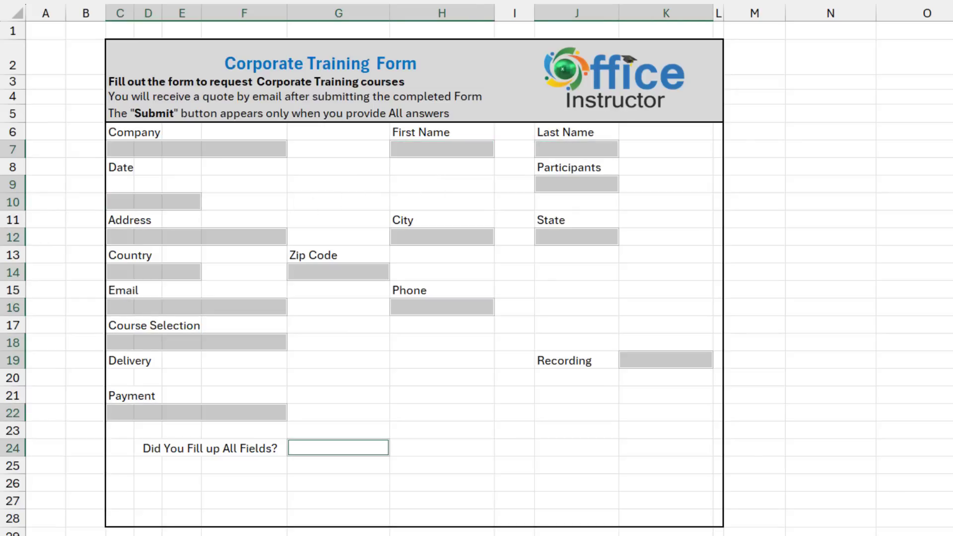
click(122, 184)
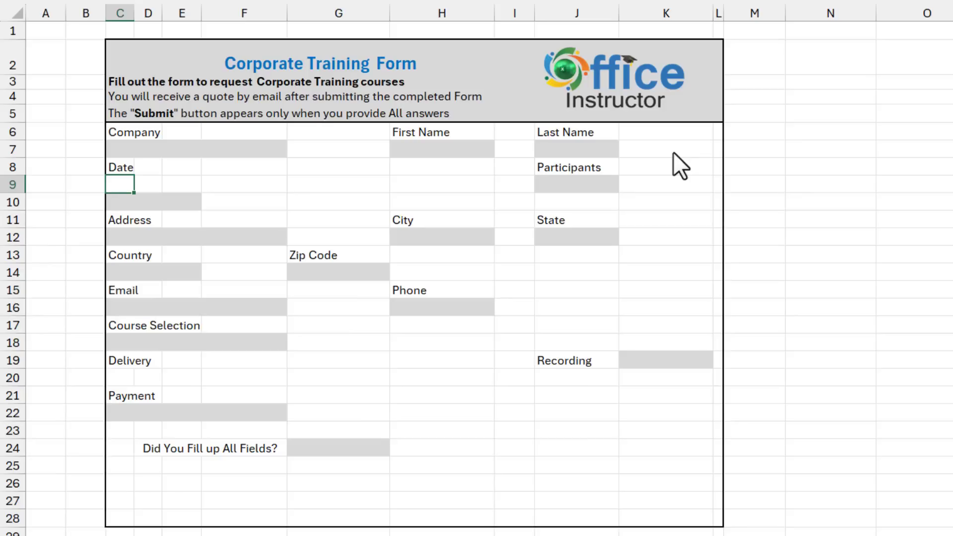
Enter the D▼ and M▼ date markers in C9 and D9.
text(D)
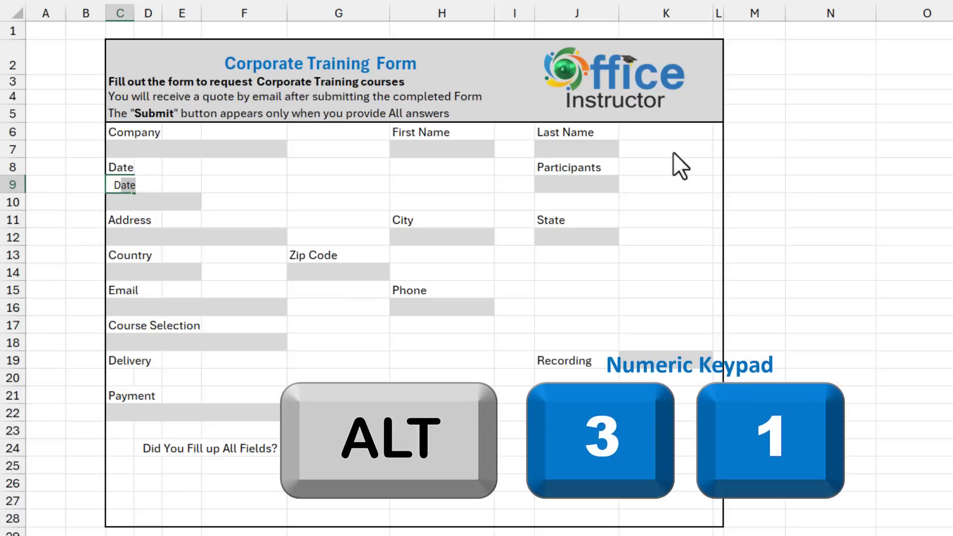
text(▼)
key(Tab)
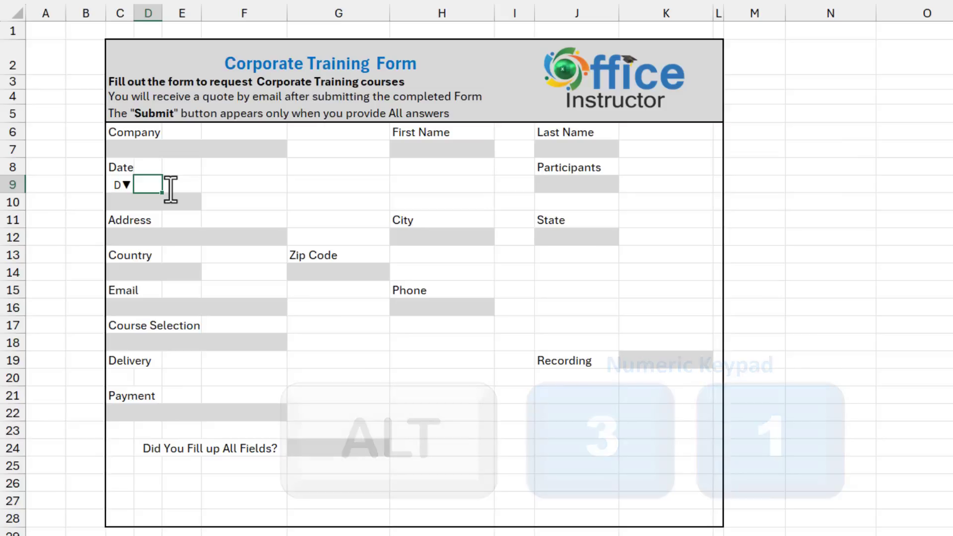
text(M)
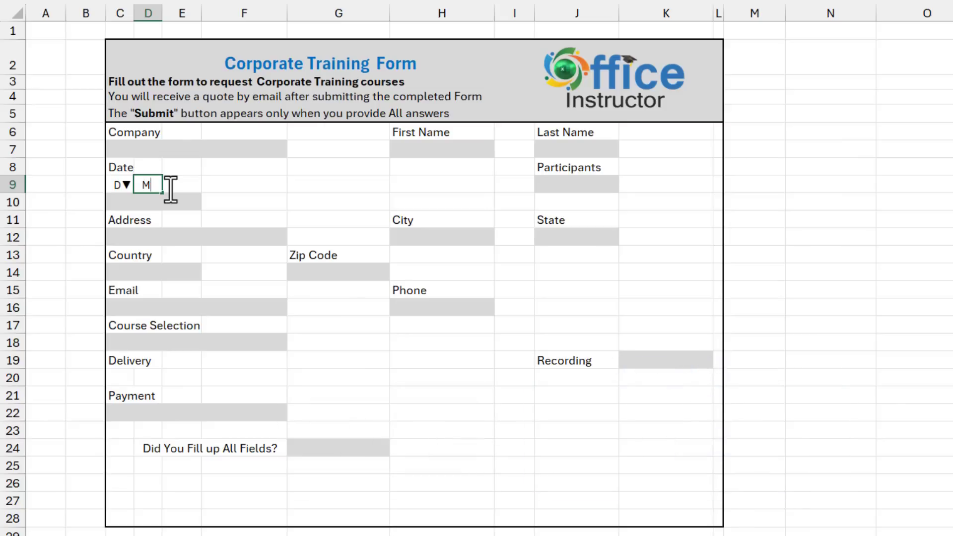
text(▼)
key(Tab)
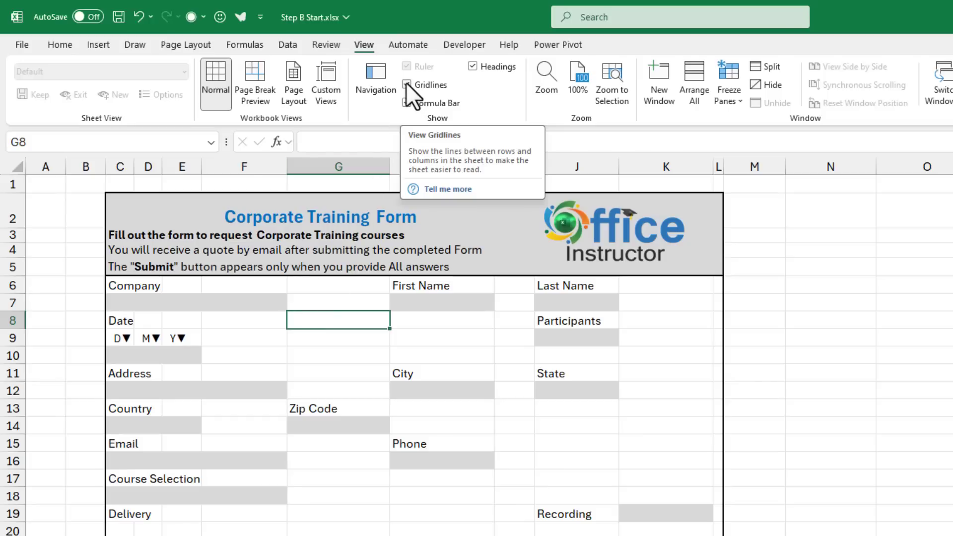
Uncheck Gridlines in the View tab's Show group.
click(407, 84)
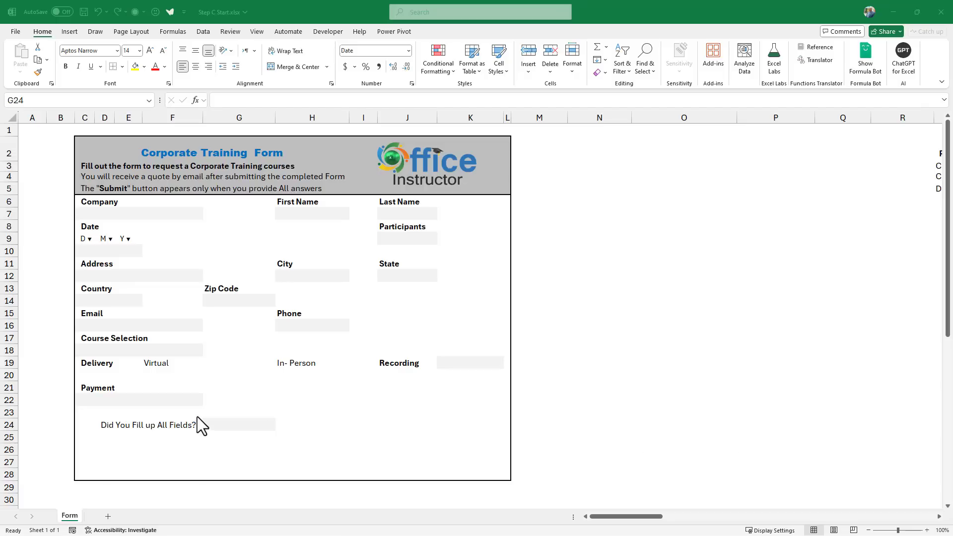
Give the G24 answer cell an Outside Borders outline.
click(222, 426)
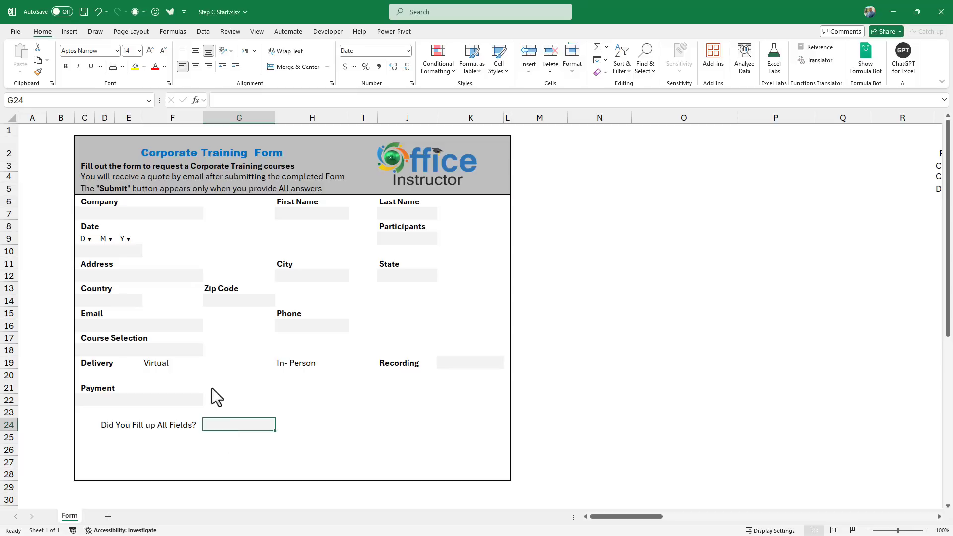
click(122, 67)
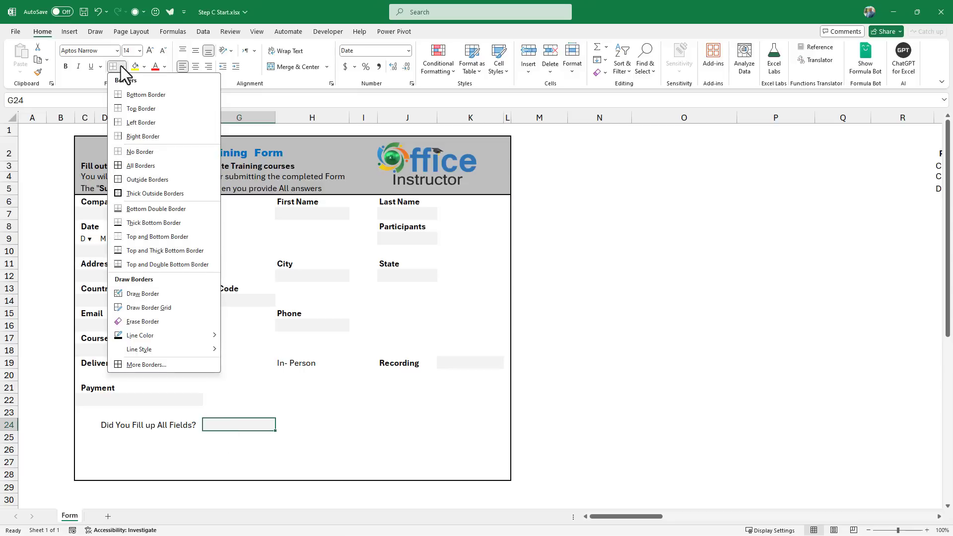
click(138, 178)
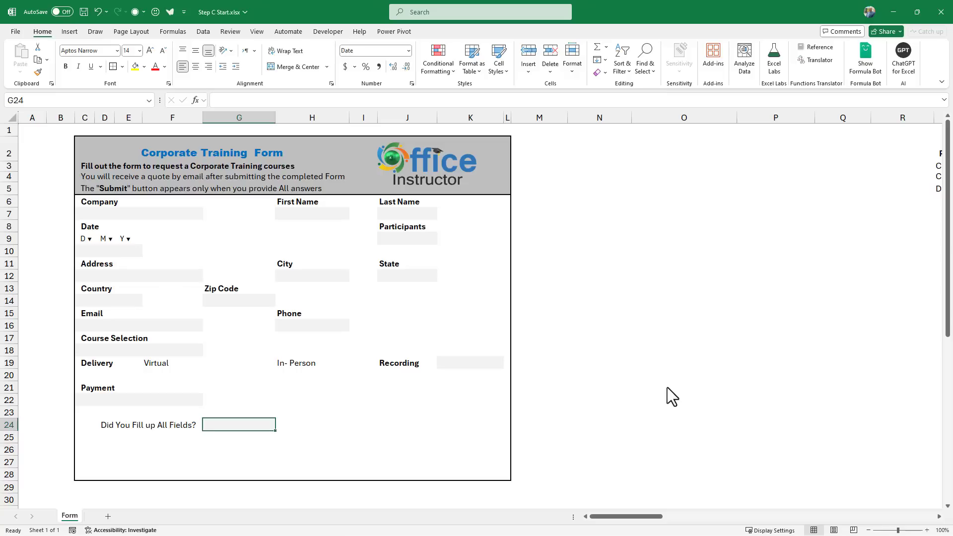
scroll(673, 397, right, 10)
click(355, 168)
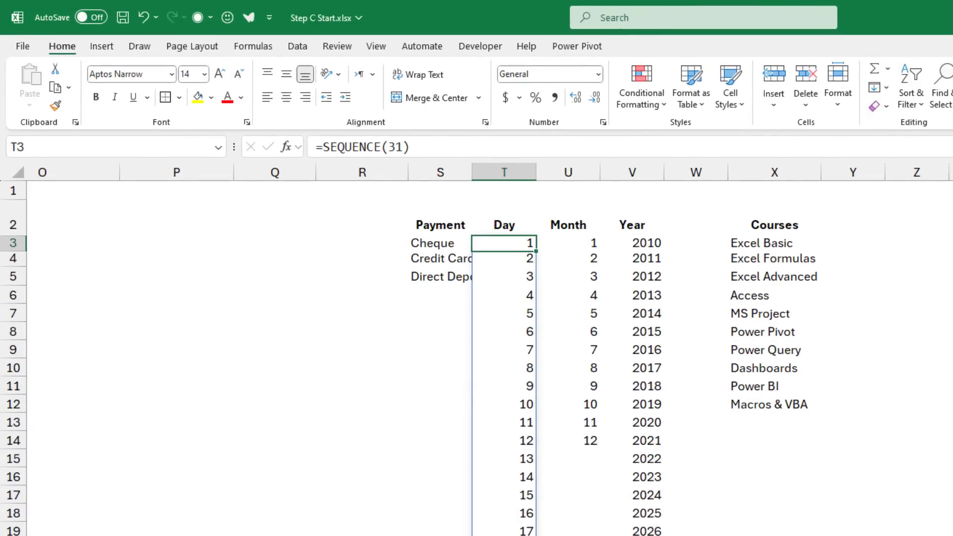
click(569, 243)
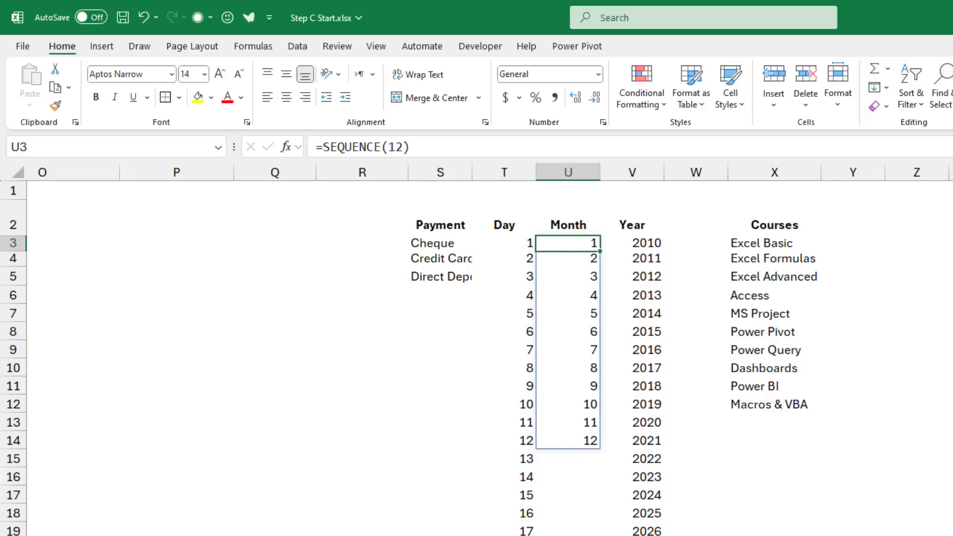
click(632, 243)
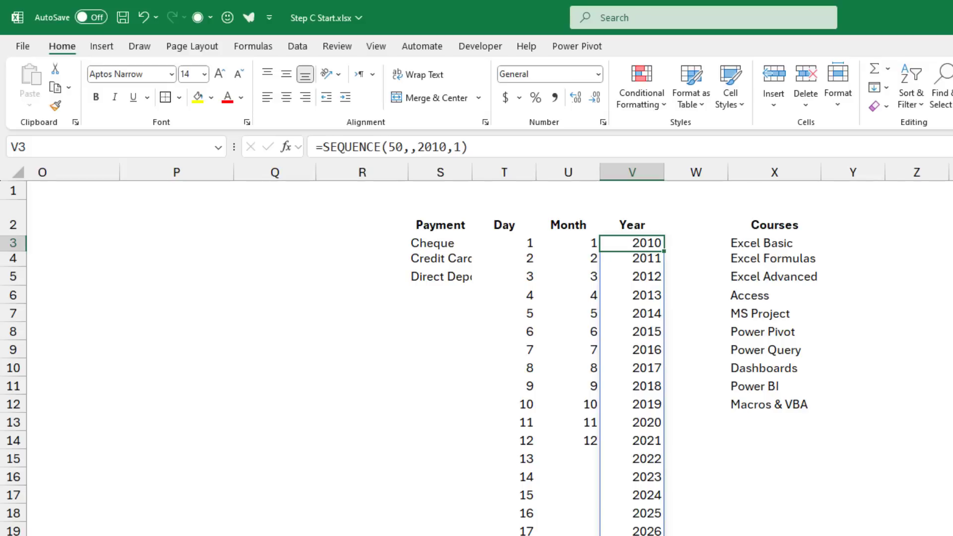
scroll(477, 348, down, 6)
scroll(477, 347, up, 6)
click(774, 219)
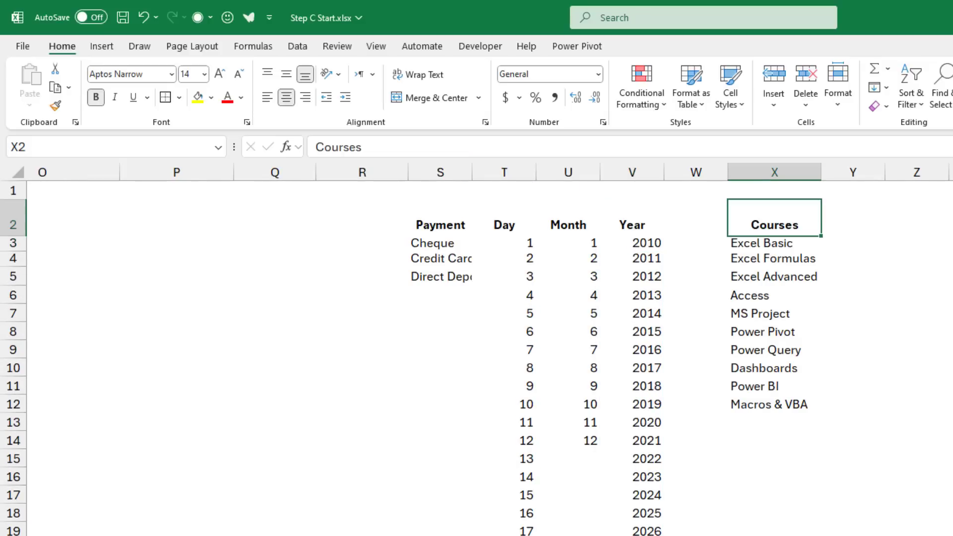
click(773, 258)
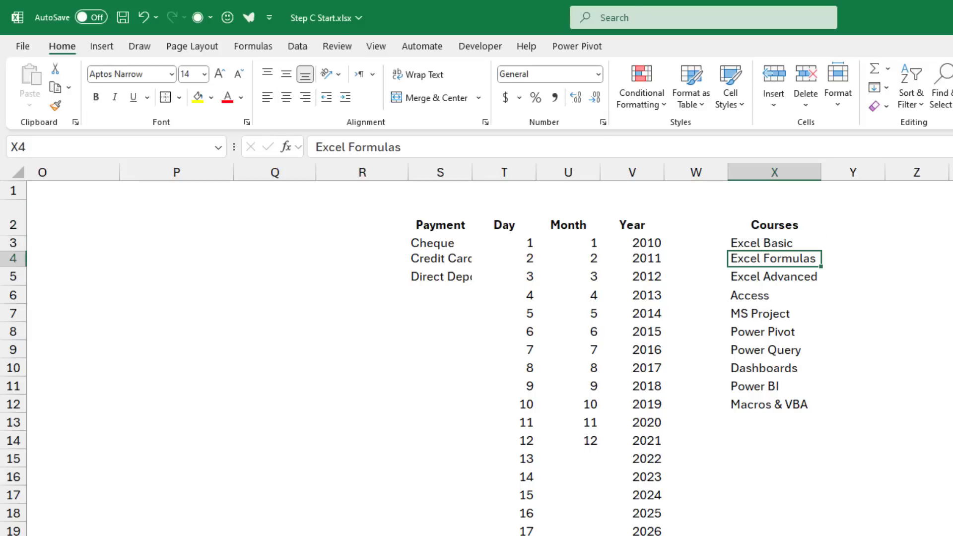
click(774, 243)
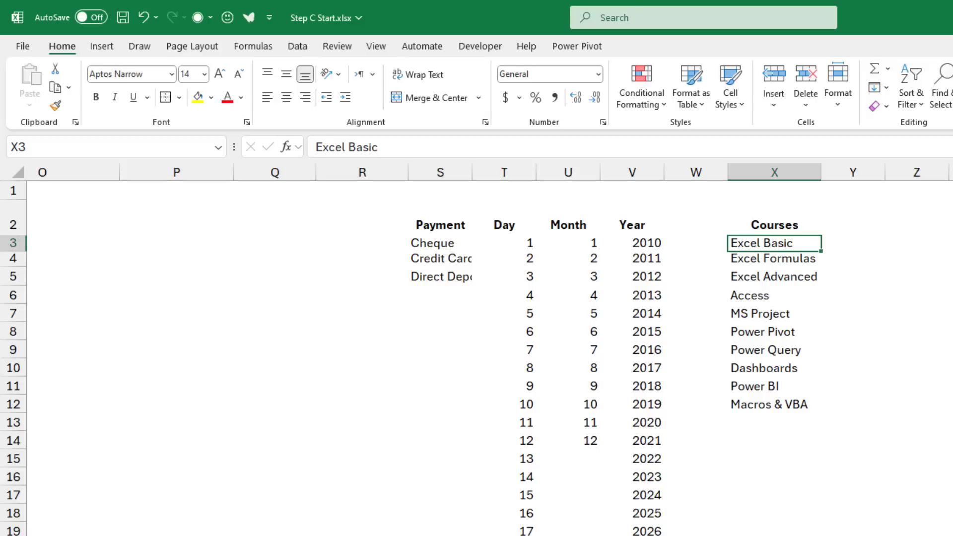
click(440, 243)
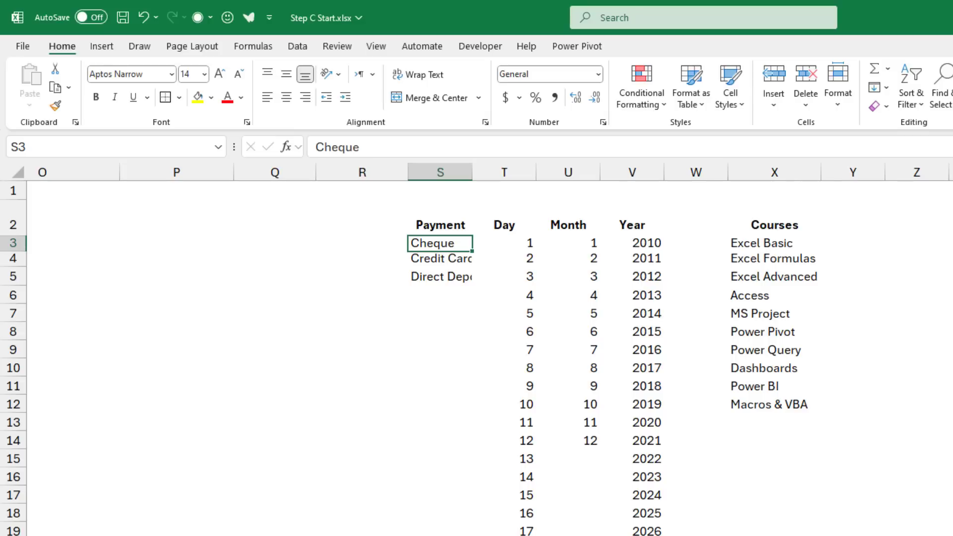
Give day cell C10 a list validation sourced from the spilled day list =T3#.
scroll(477, 347, left, 5)
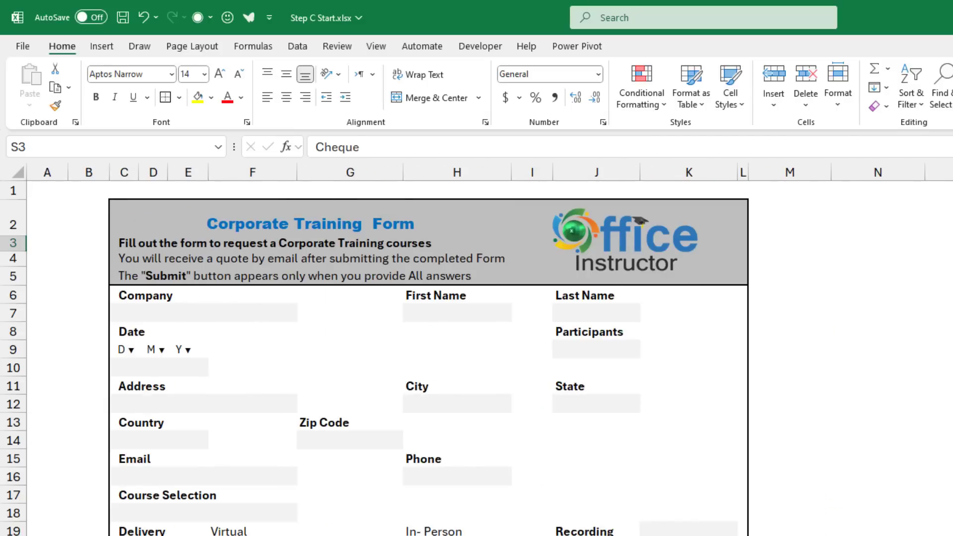
click(123, 367)
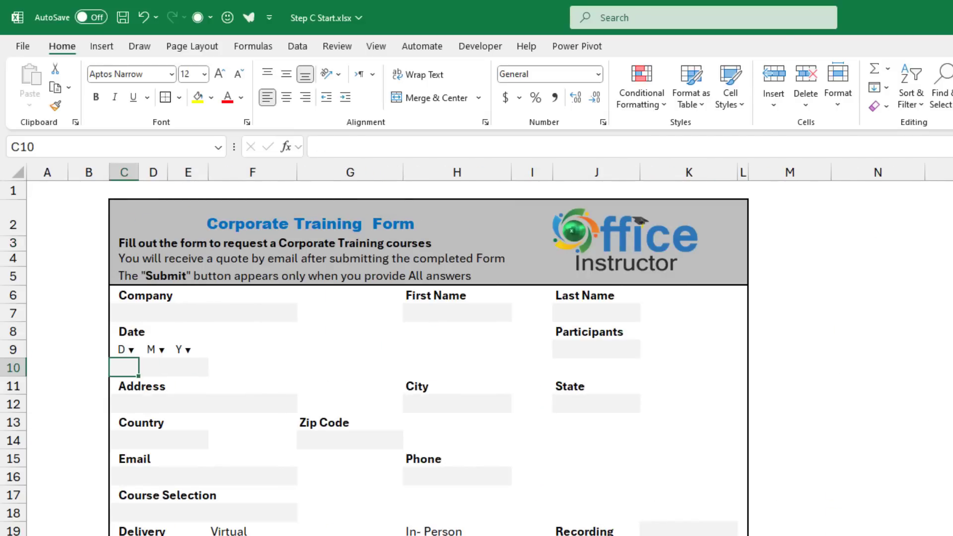
key(alt+d)
key(l)
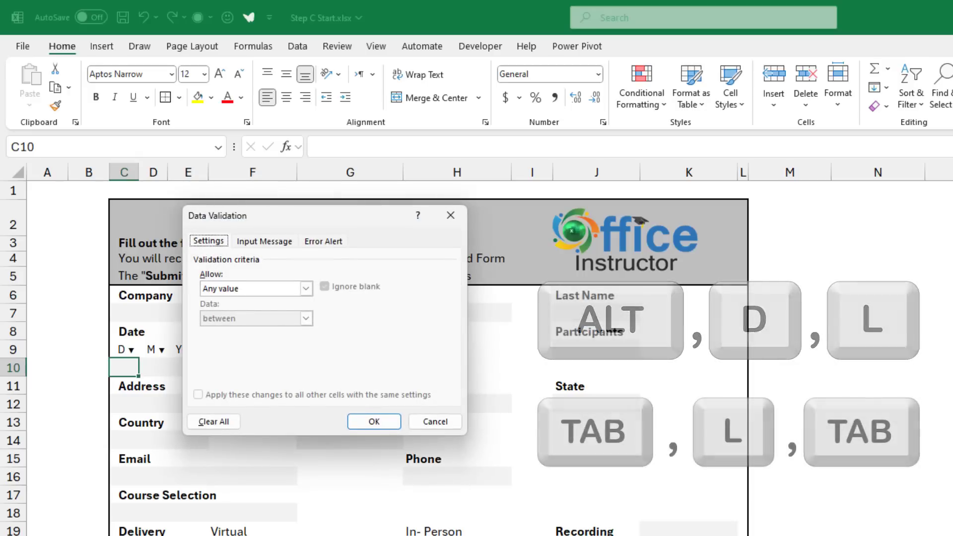
key(Tab)
key(l)
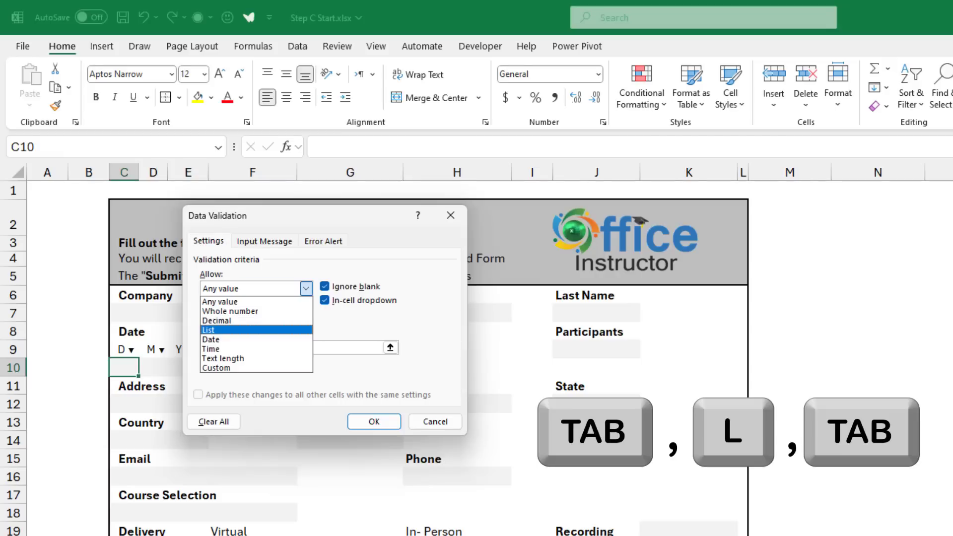
key(Tab)
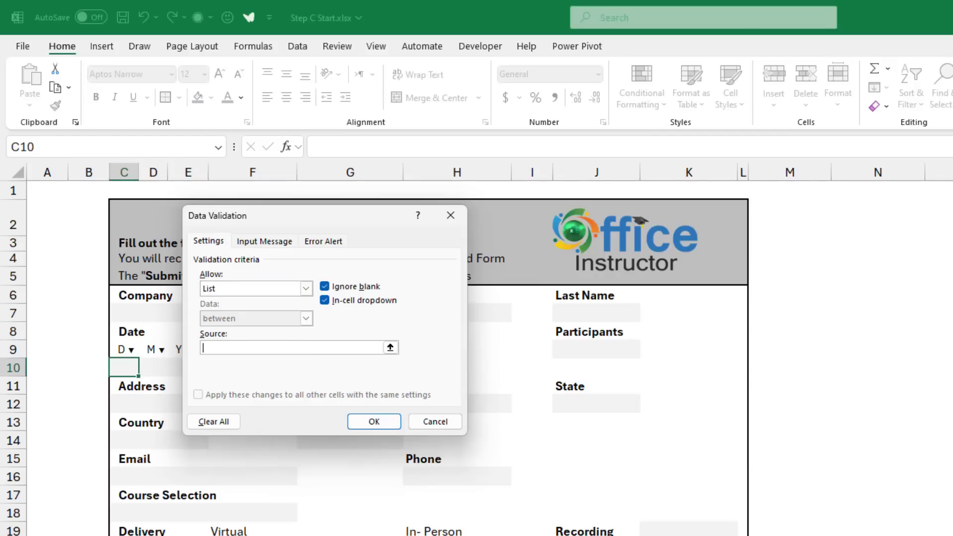
scroll(546, 347, right, 5)
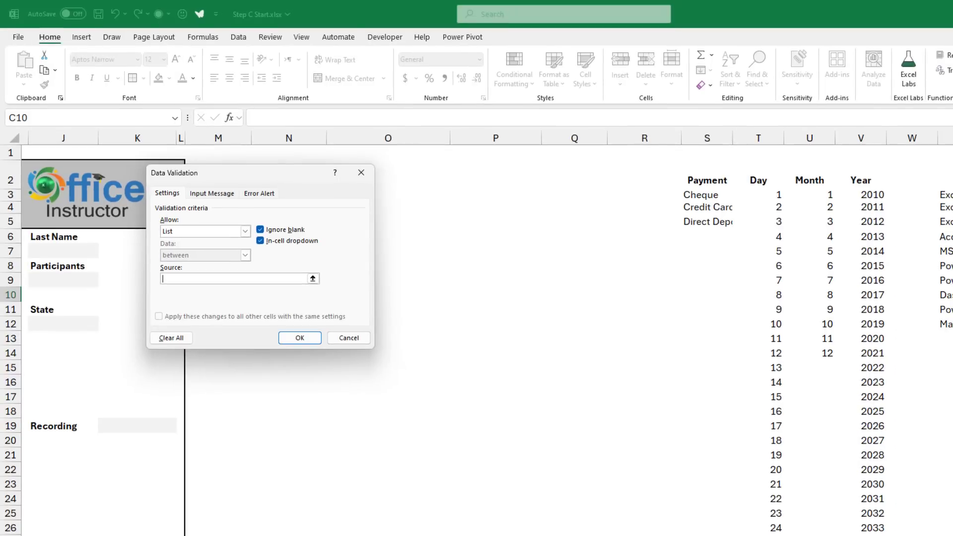
click(758, 195)
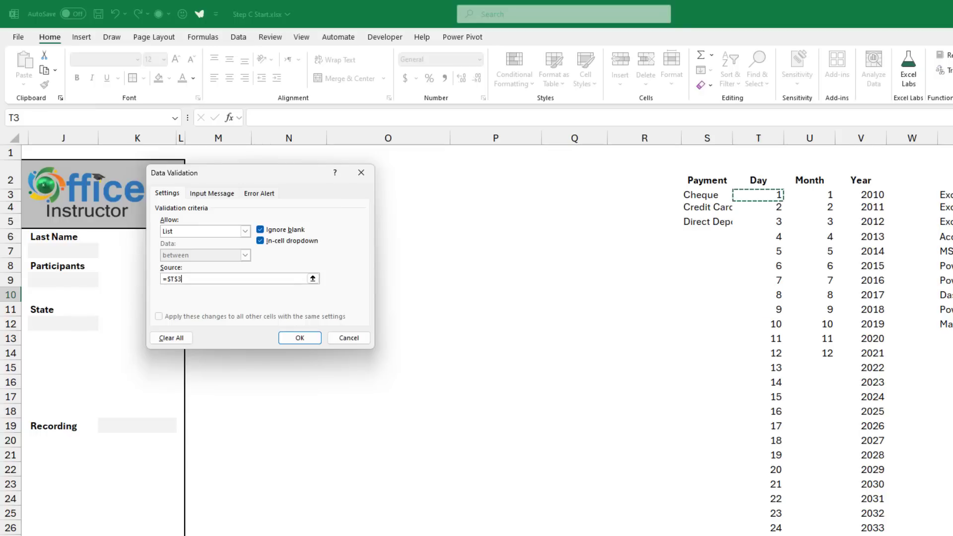
key(F4)
key(F4)
key(F4)
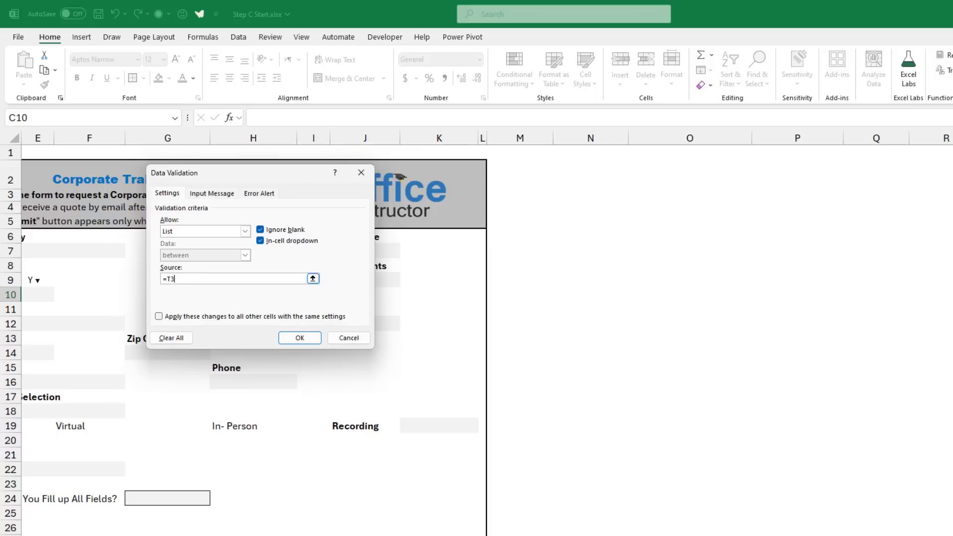
text(#)
click(299, 338)
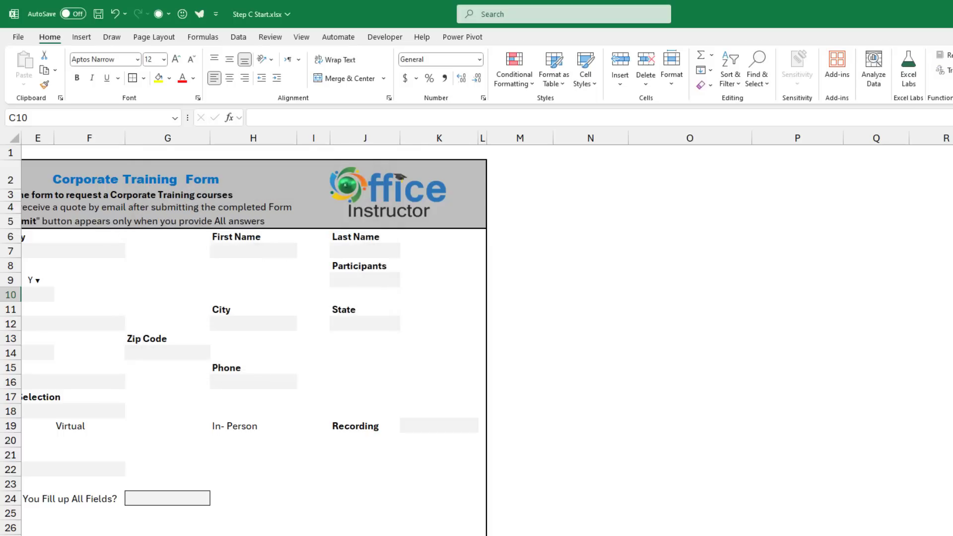
Test the day drop-down, then fill it right into the month and year cells D10:E10.
scroll(477, 343, left, 3)
key(alt+Down)
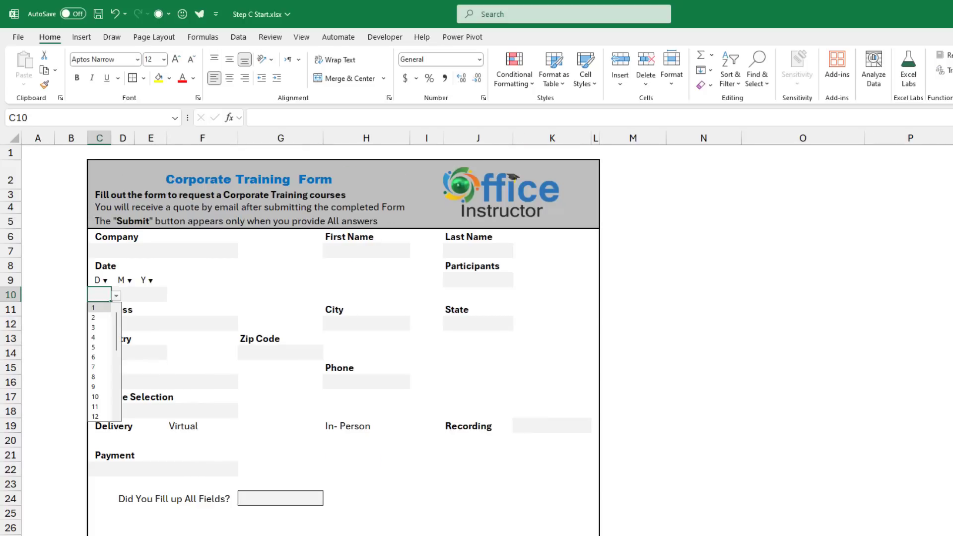
key(Escape)
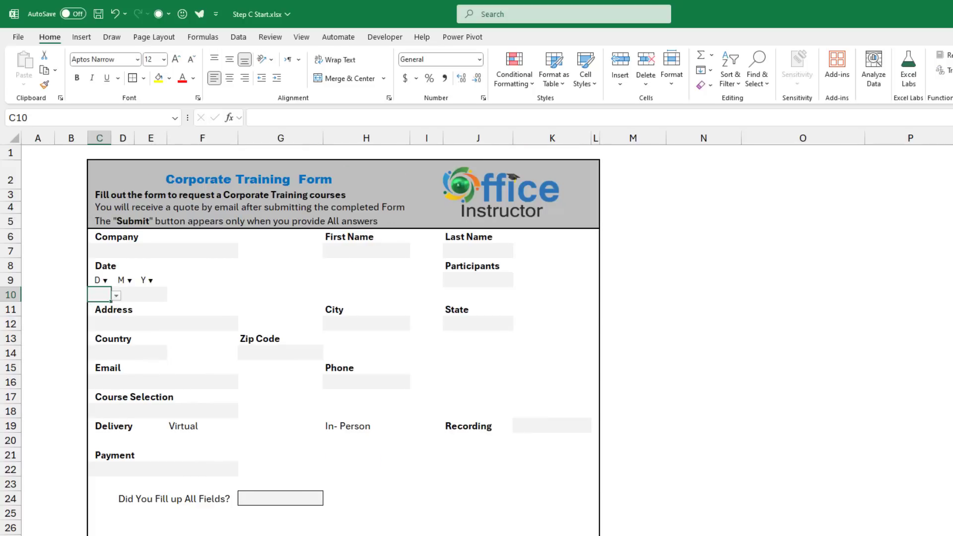
key(shift+Right)
key(shift+Right)
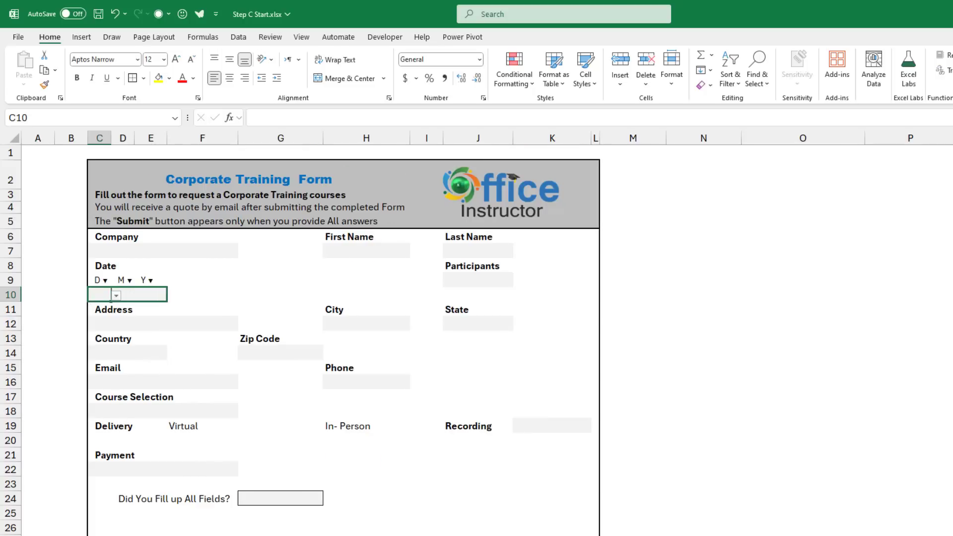
key(alt+shift+F10)
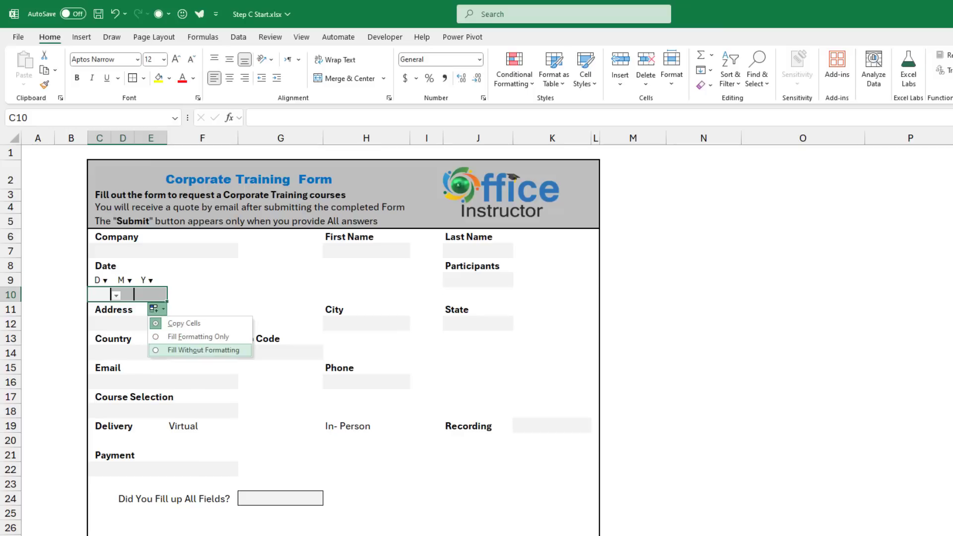
click(202, 352)
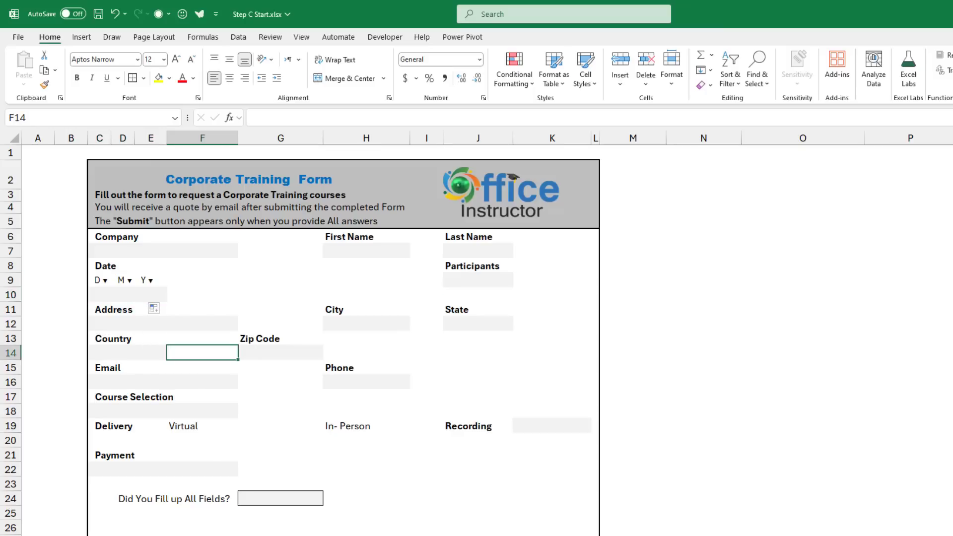
click(478, 279)
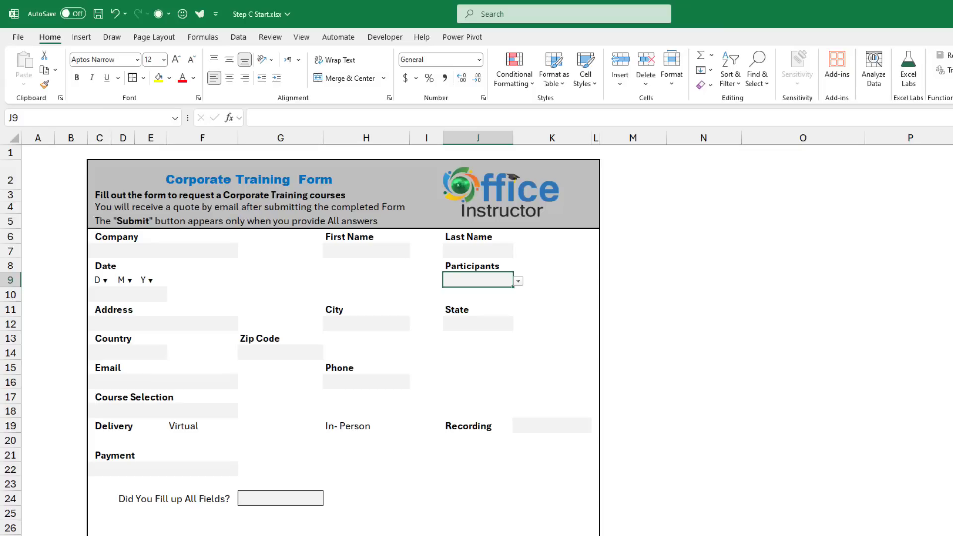
Replace the Participants list source with =T3# and test the drop-down.
key(alt+d)
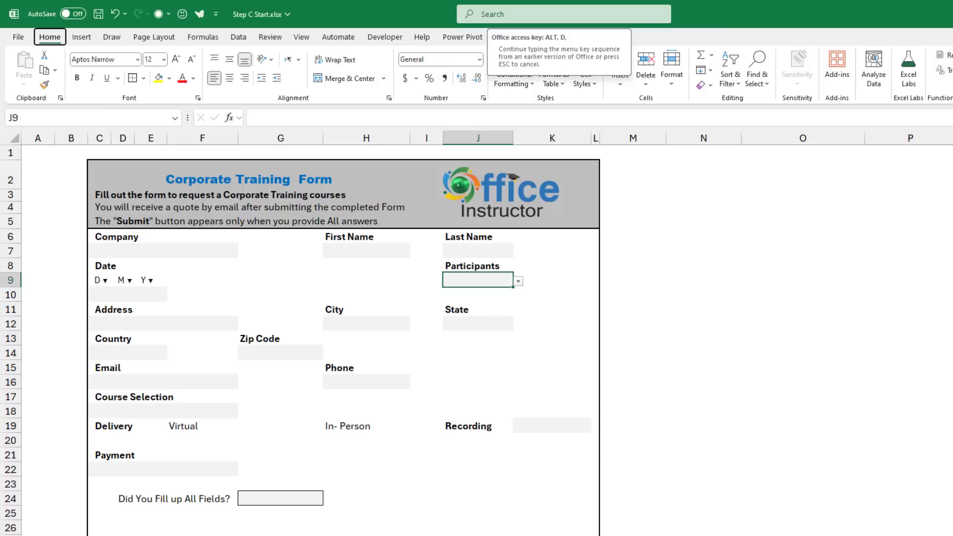
key(l)
key(alt+Down)
click(233, 279)
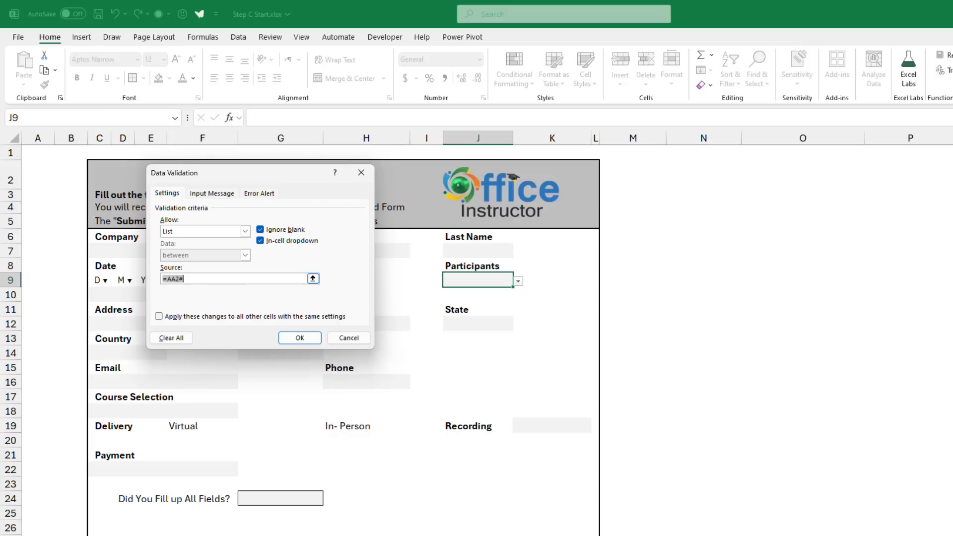
text(=T3#)
click(300, 338)
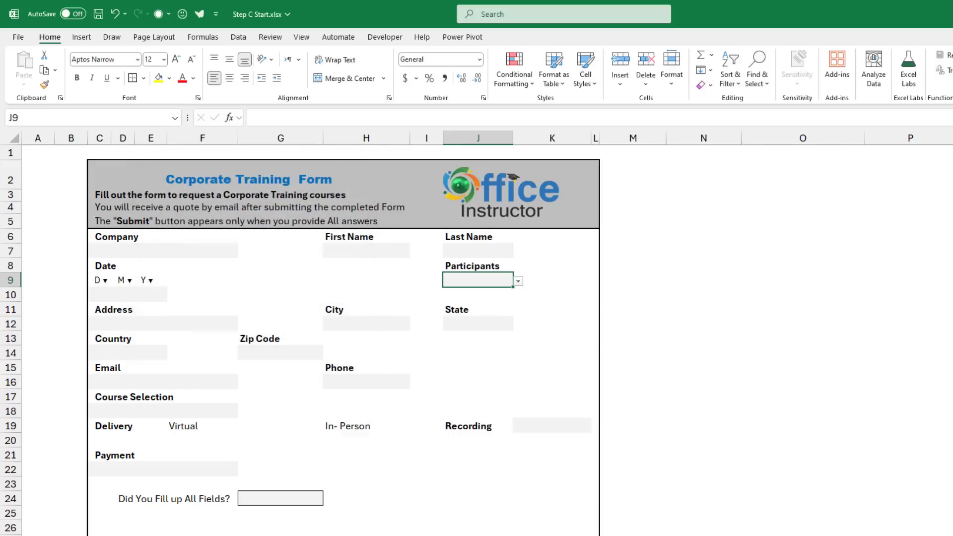
key(alt+Down)
key(Escape)
Add list validation to Course Selection cell C18, sourced from X3:X12.
click(163, 411)
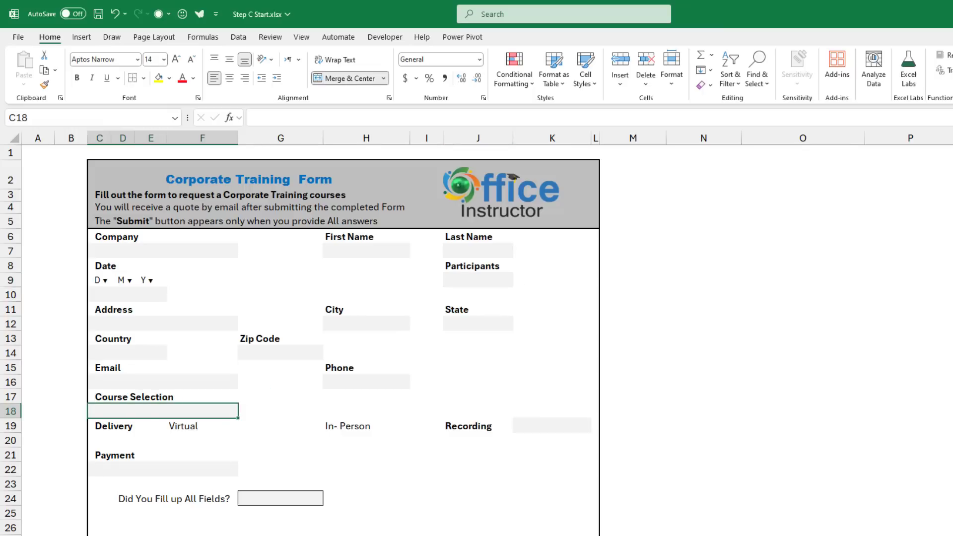
click(239, 37)
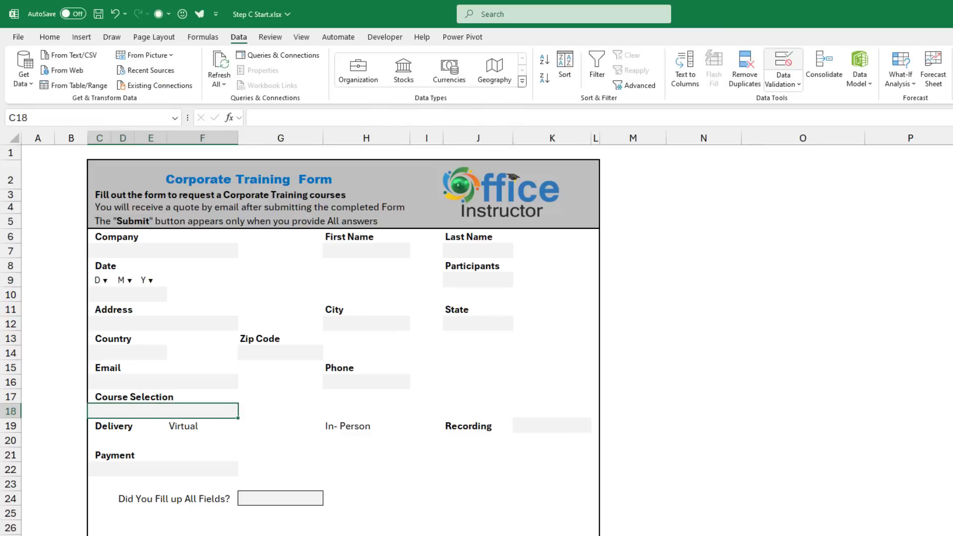
click(783, 60)
click(245, 230)
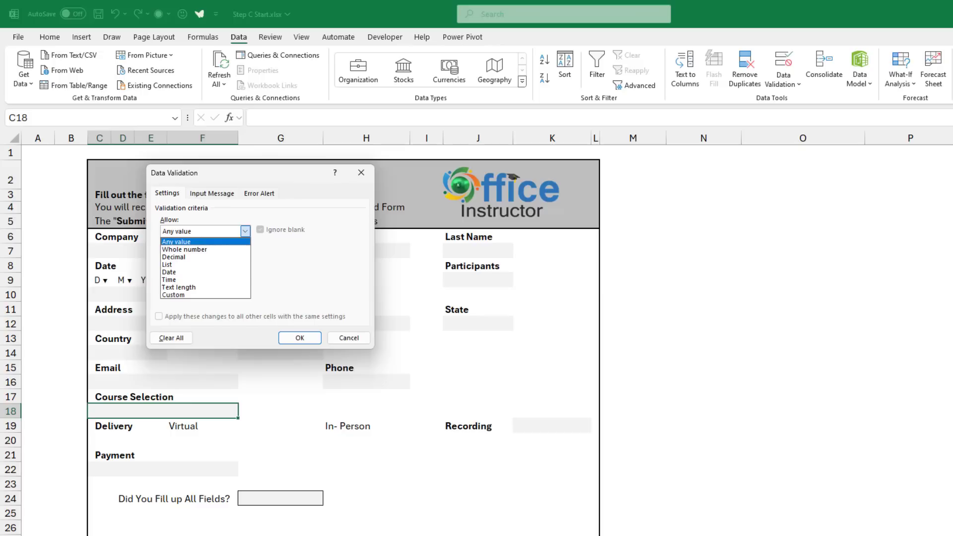
click(167, 264)
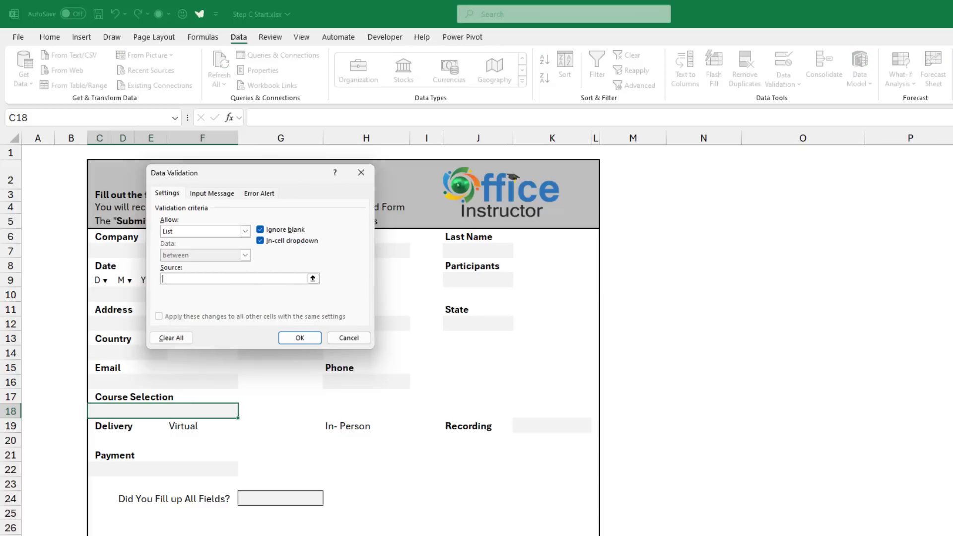
click(234, 278)
scroll(546, 347, right, 5)
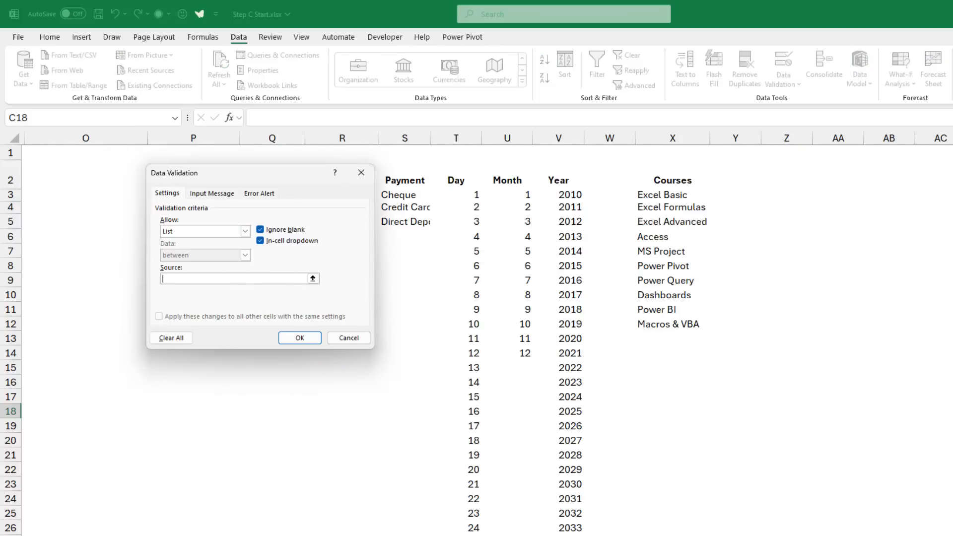
drag(665, 195, 705, 325)
click(300, 337)
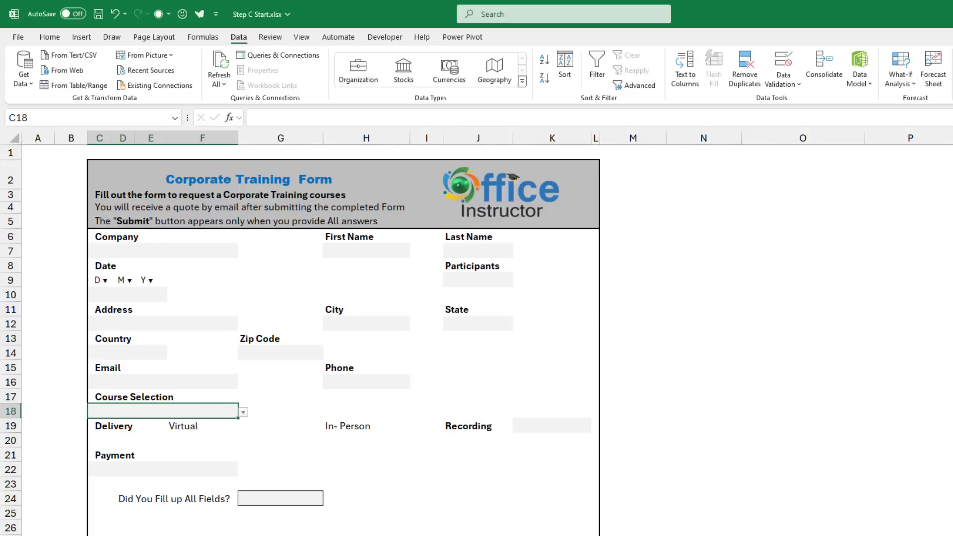
Add list validation to Payment cell C22, sourced from S3:S5.
click(163, 469)
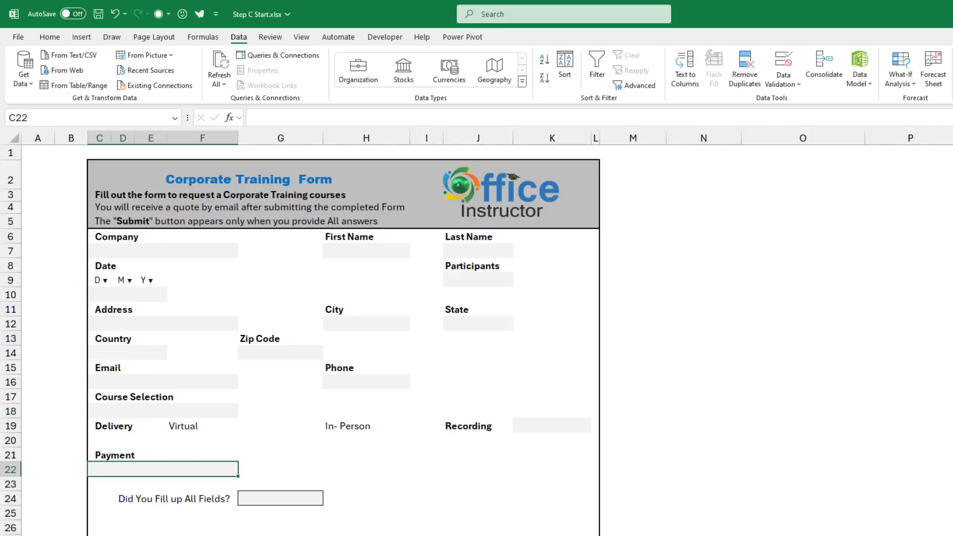
key(alt+a)
key(v)
key(v)
key(alt+Down)
key(Down)
key(Down)
key(Down)
key(Return)
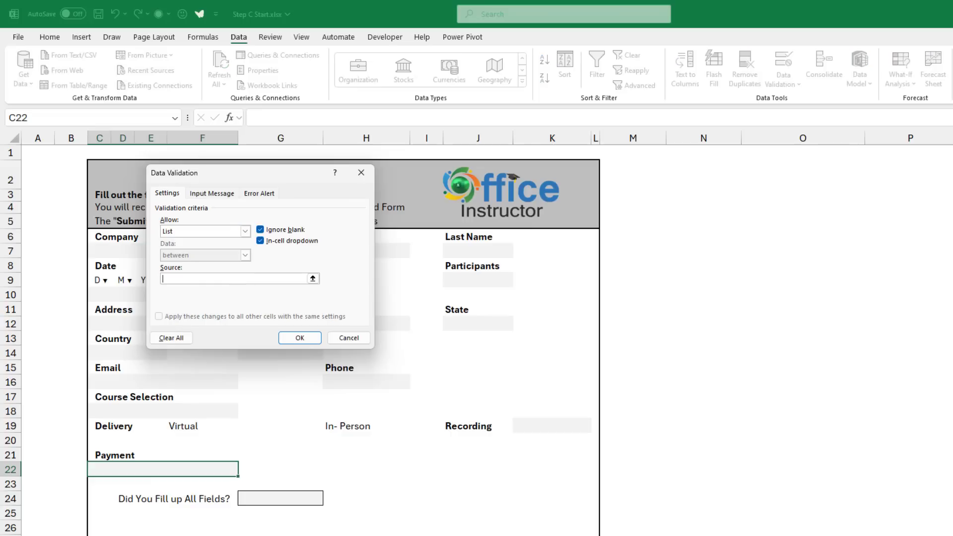
scroll(546, 333, right, 3)
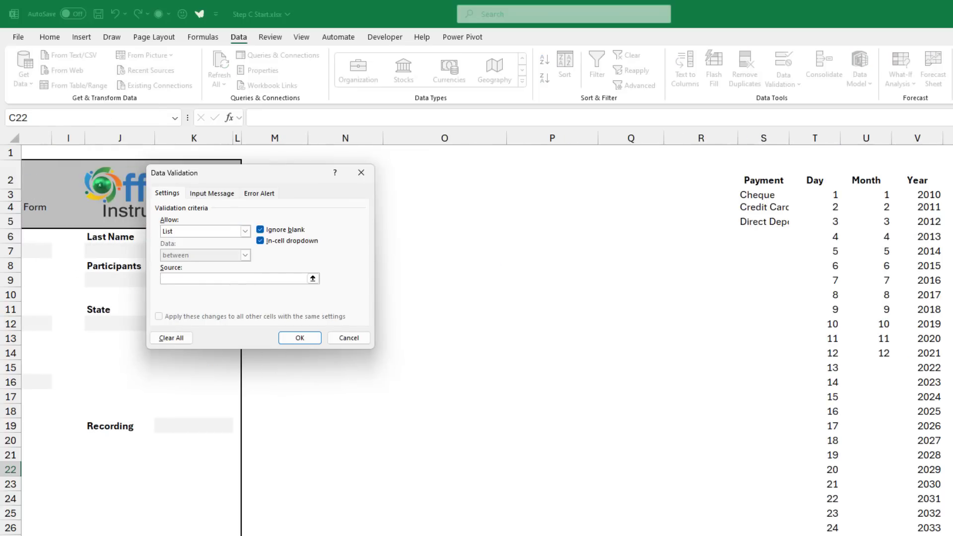
drag(757, 195, 764, 221)
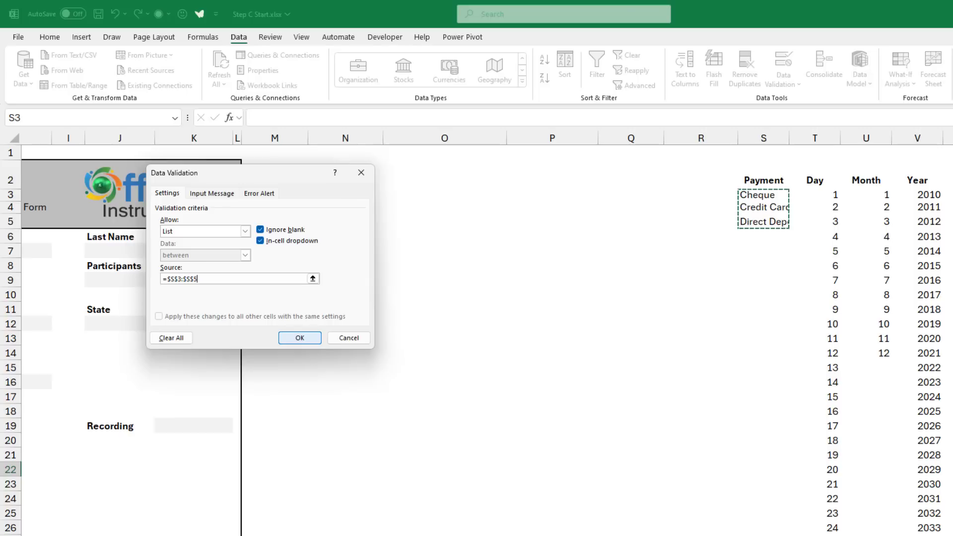
key(Return)
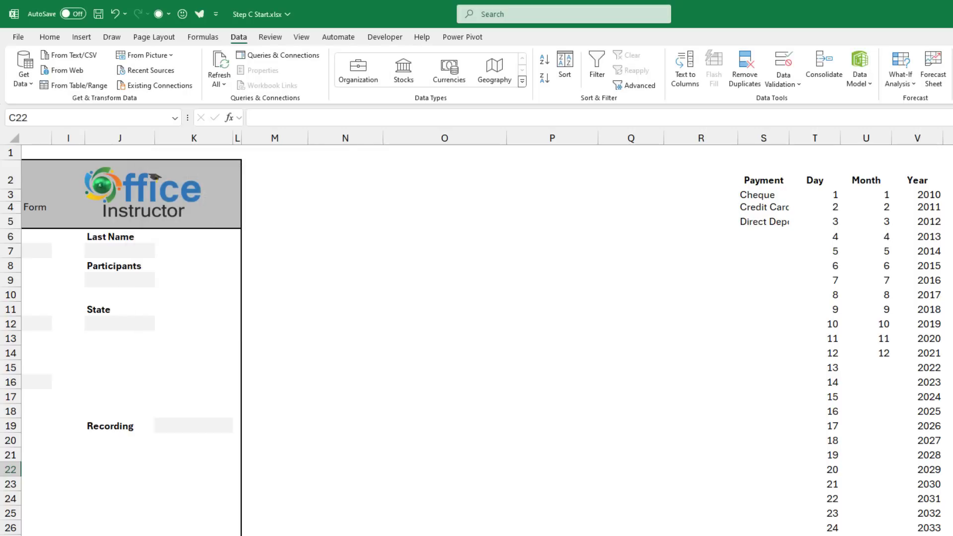
scroll(477, 338, left, 5)
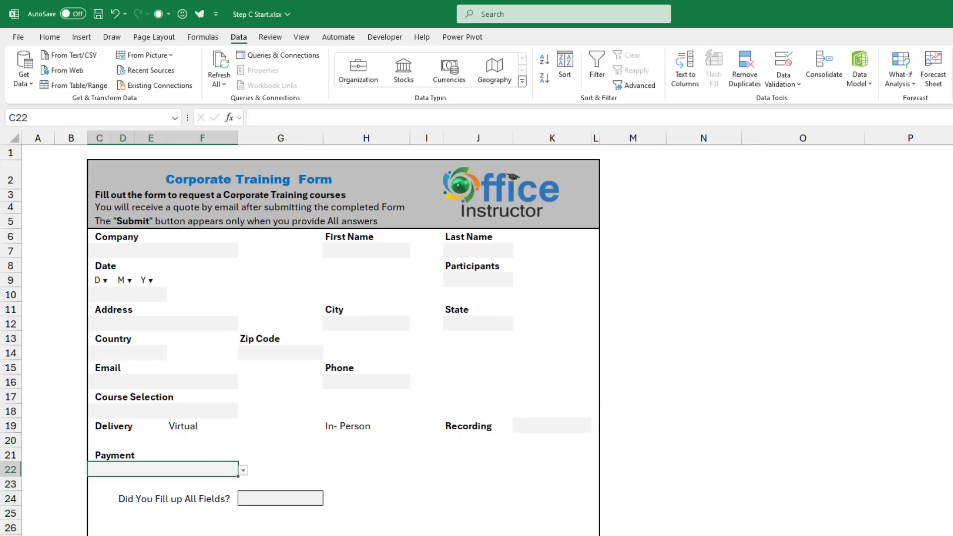
Give the Recording cell K19 a list validation with source Yes,No.
click(552, 426)
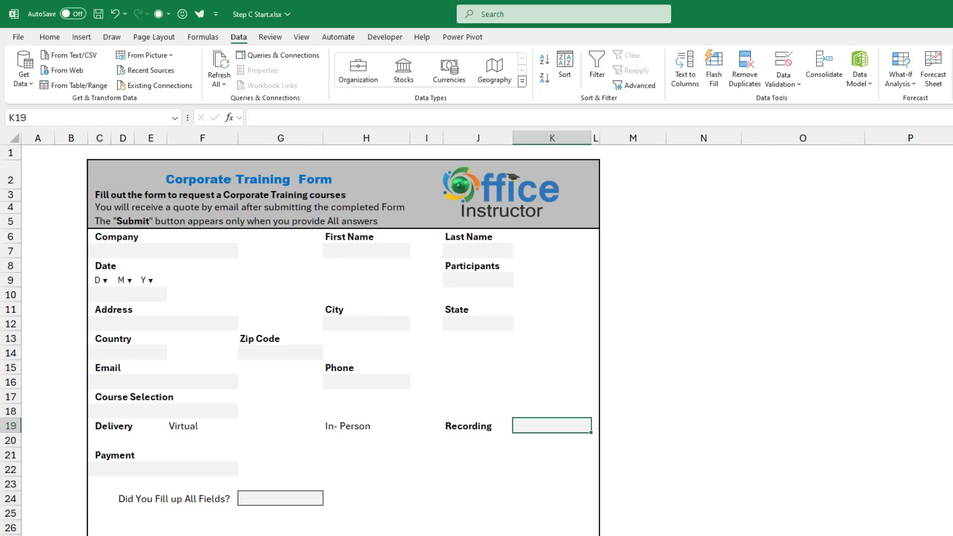
click(783, 67)
click(205, 231)
click(179, 257)
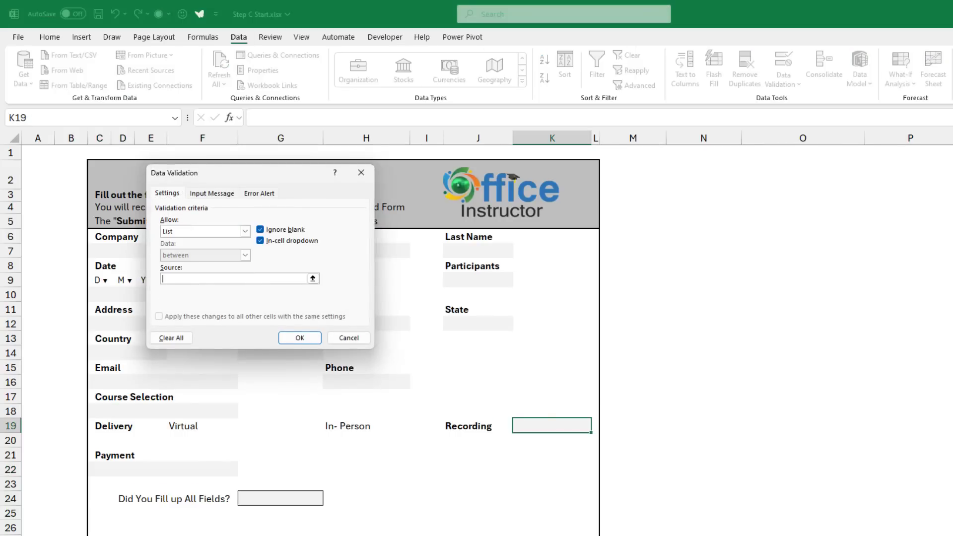
text(Yes,No)
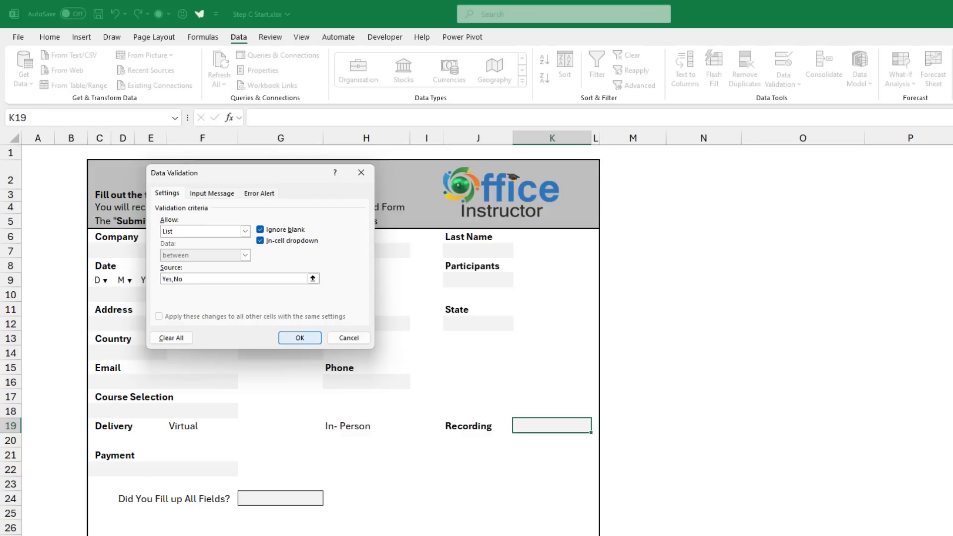
click(300, 338)
Give the Did You Fill up All Fields? cell the same Yes,No list.
click(280, 498)
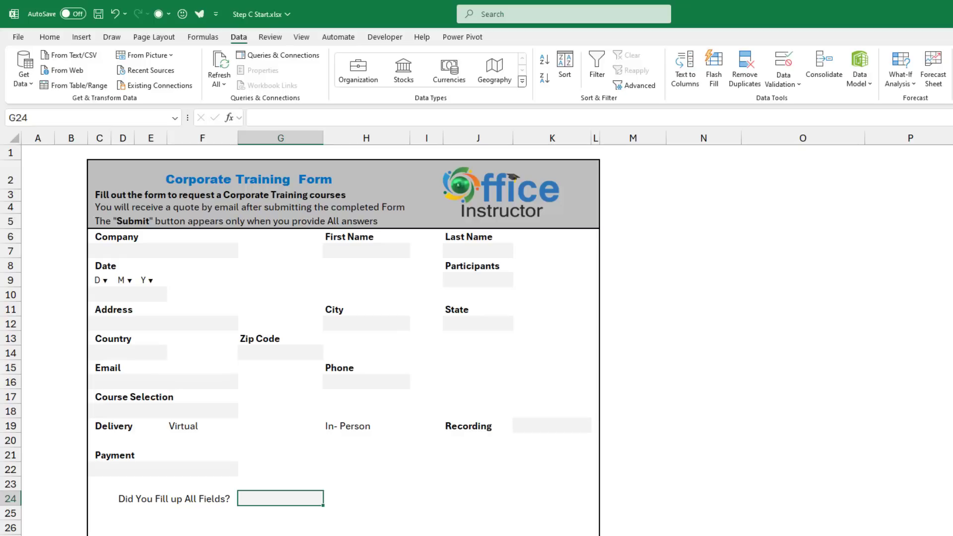
key(alt+a)
key(v)
key(v)
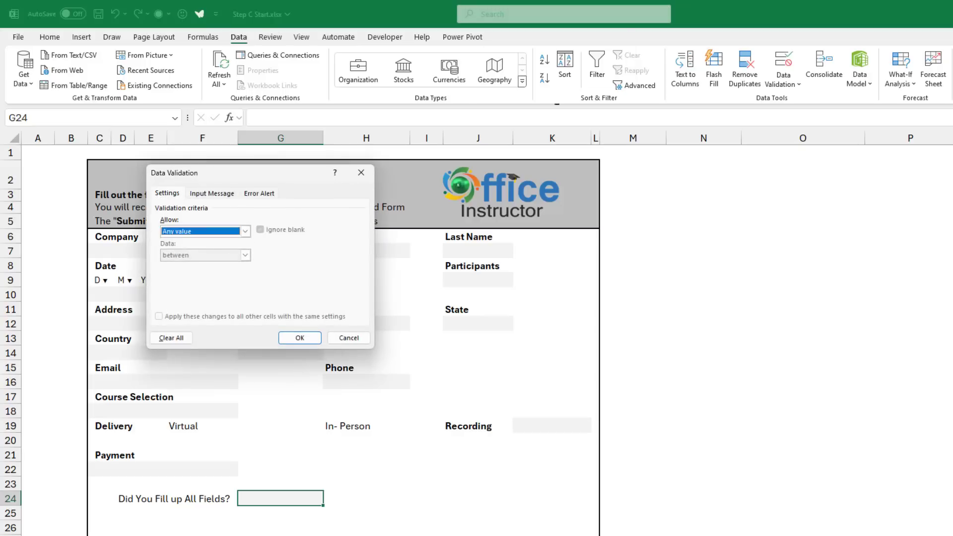
key(Down)
key(Down)
key(Down)
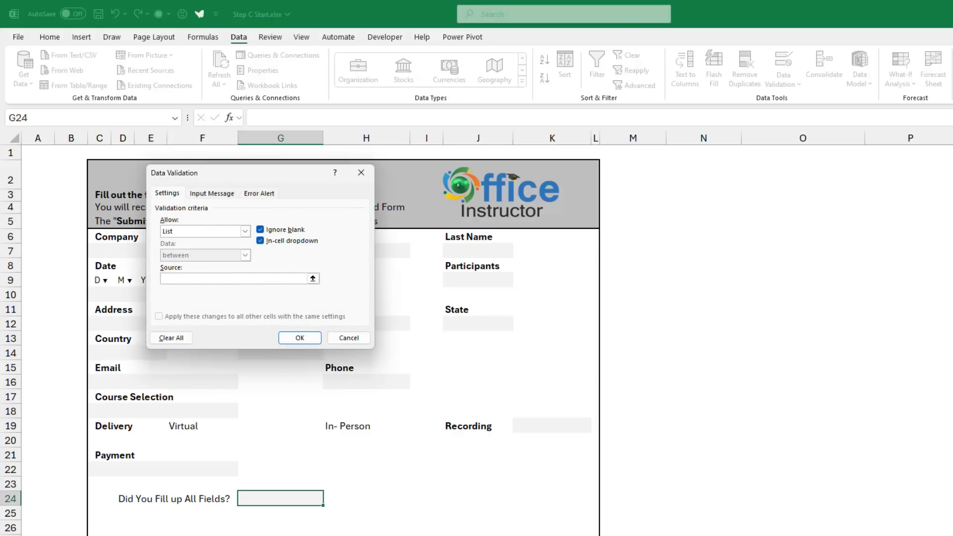
text(Yes,No)
key(Return)
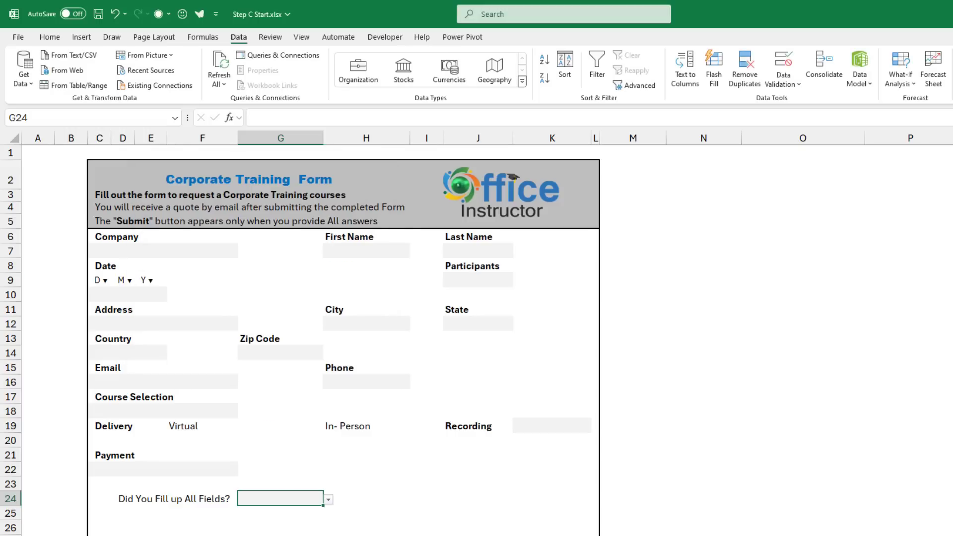
Enter the test date 8 / 11 / 2024 using the day and month drop-downs.
click(100, 295)
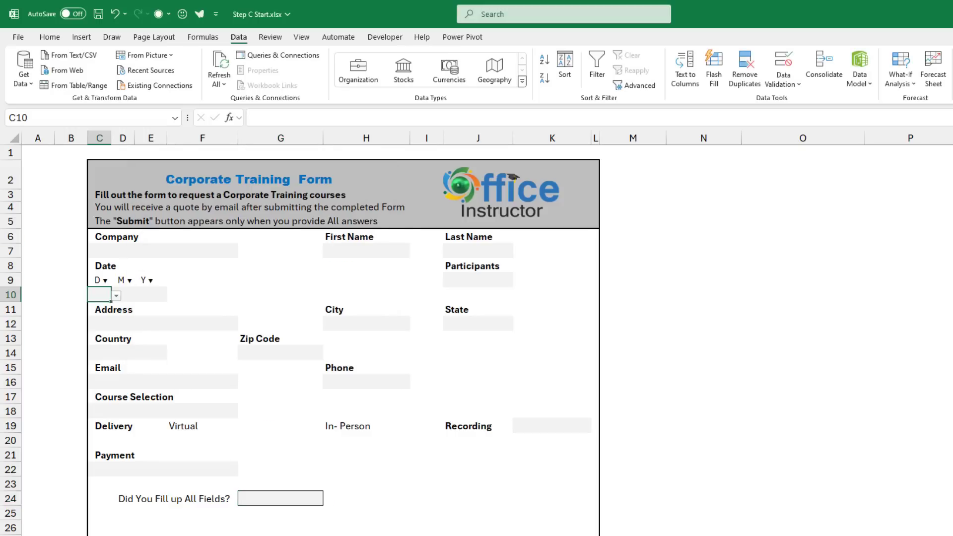
key(alt+Down)
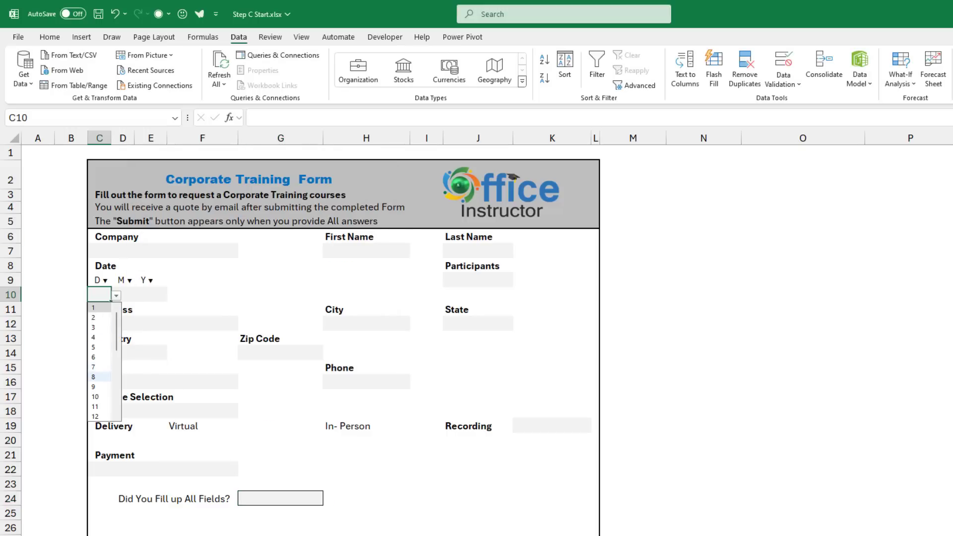
key(Return)
key(Right)
key(alt+Down)
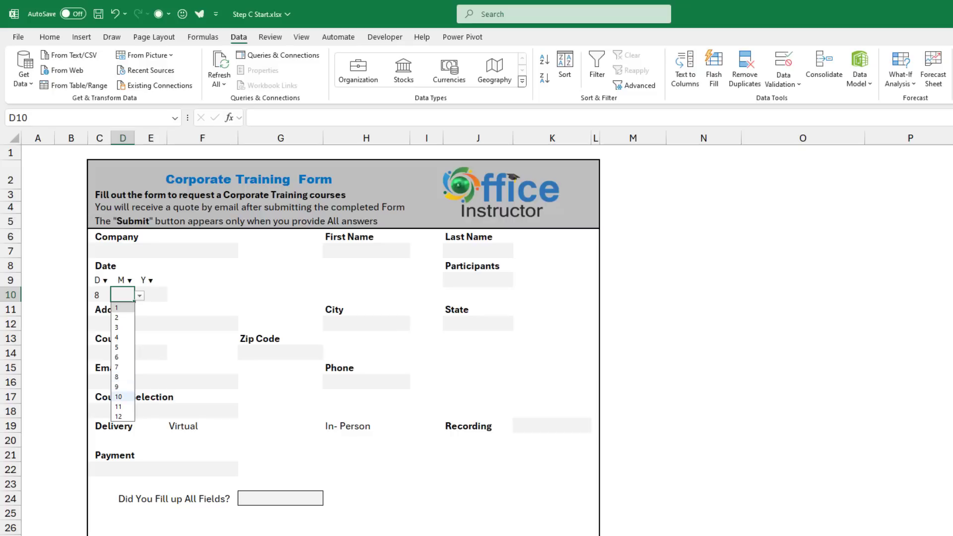
key(Return)
key(Right)
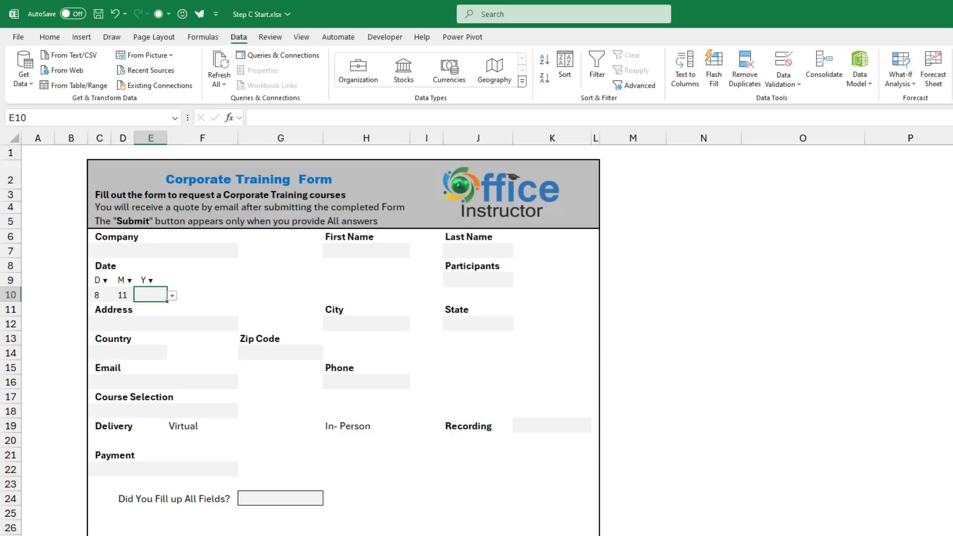
text(2024)
Enter 15 participants and pick Excel Advanced as the course.
click(477, 280)
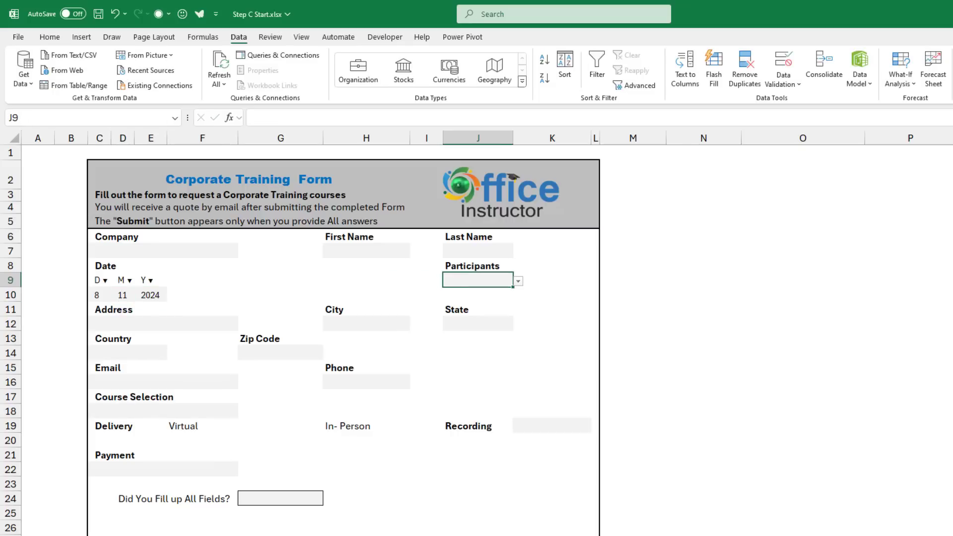
text(15)
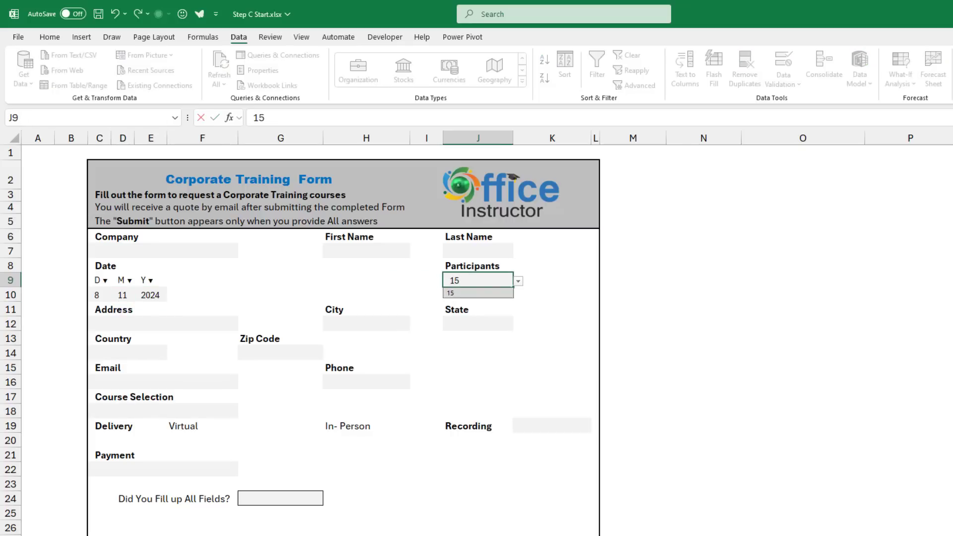
click(164, 411)
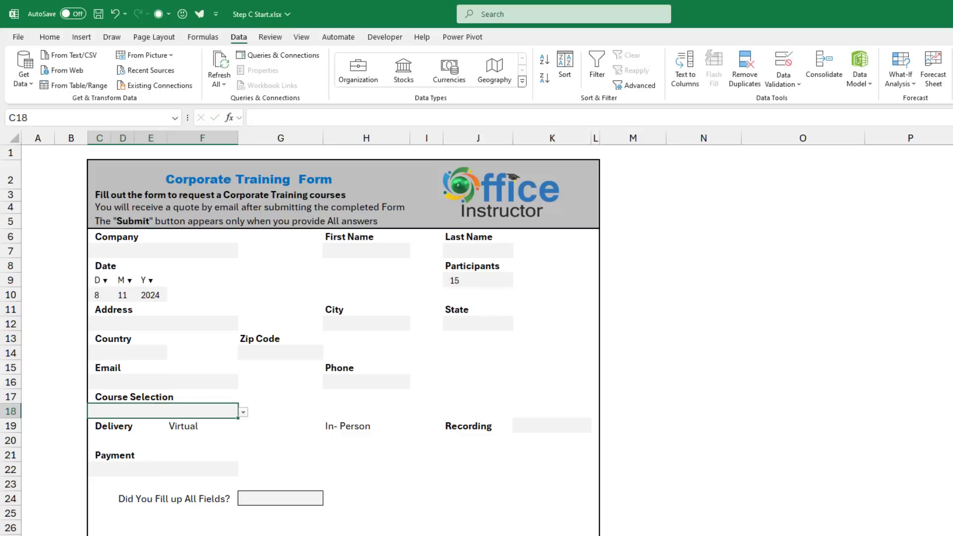
key(alt+Down)
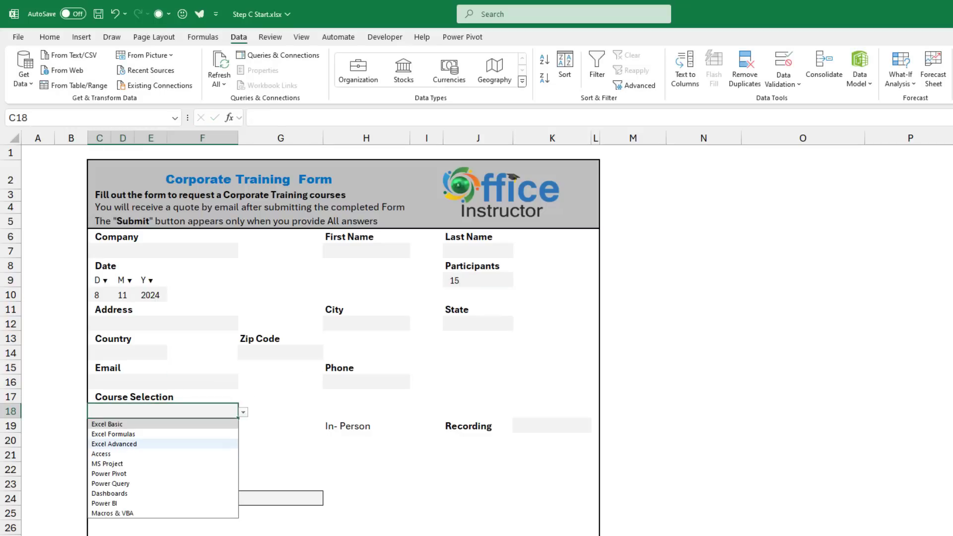
click(114, 443)
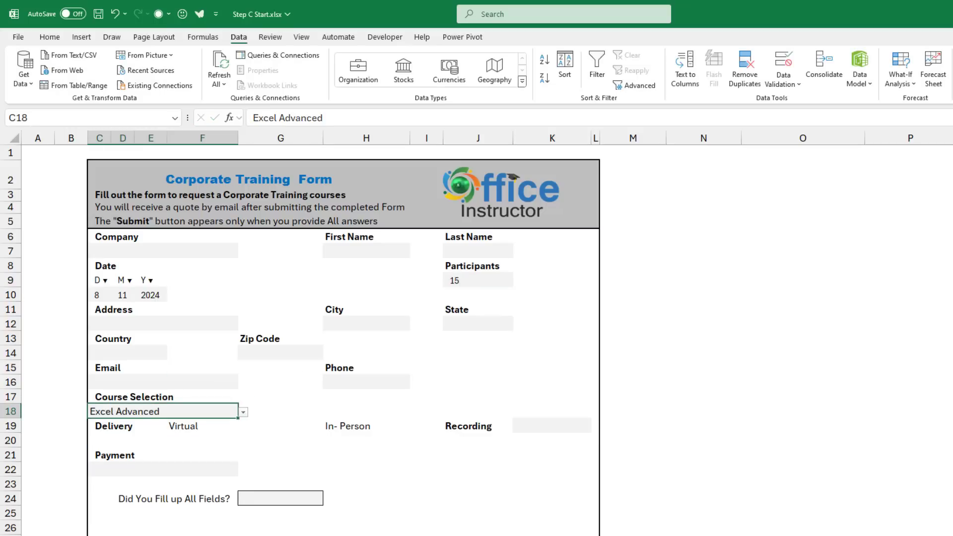
Choose Yes for Recording, Credit Card for Payment, and No for all fields filled.
click(552, 426)
key(alt+Down)
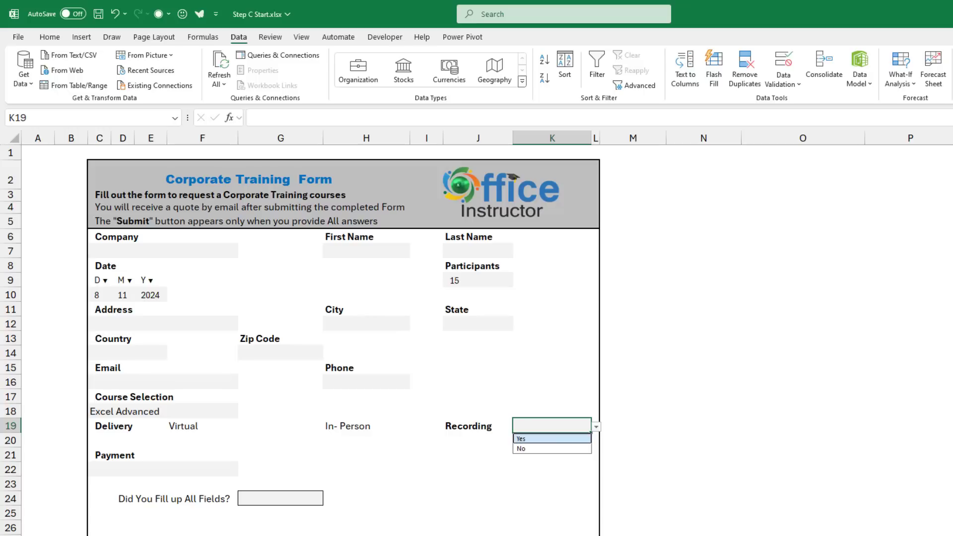
key(Return)
click(163, 469)
key(alt+Down)
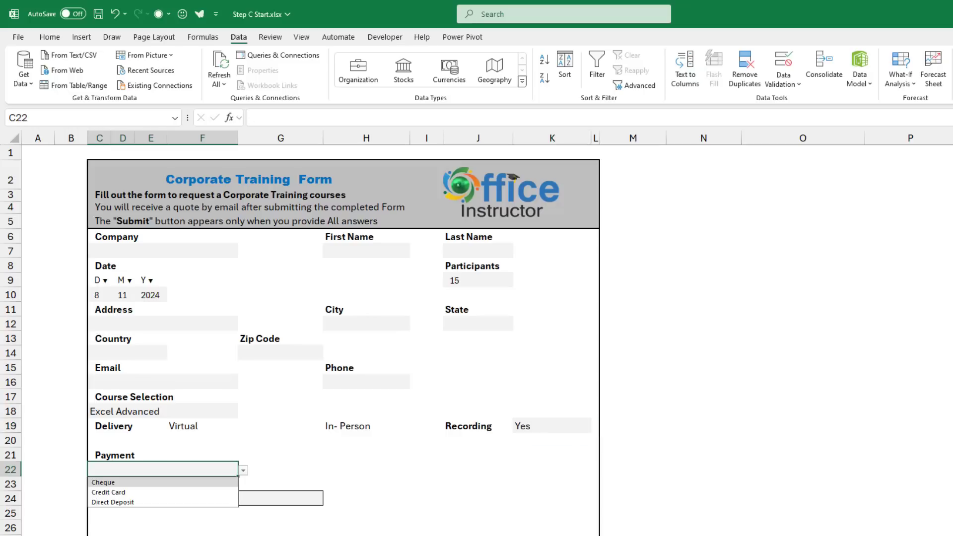
key(Return)
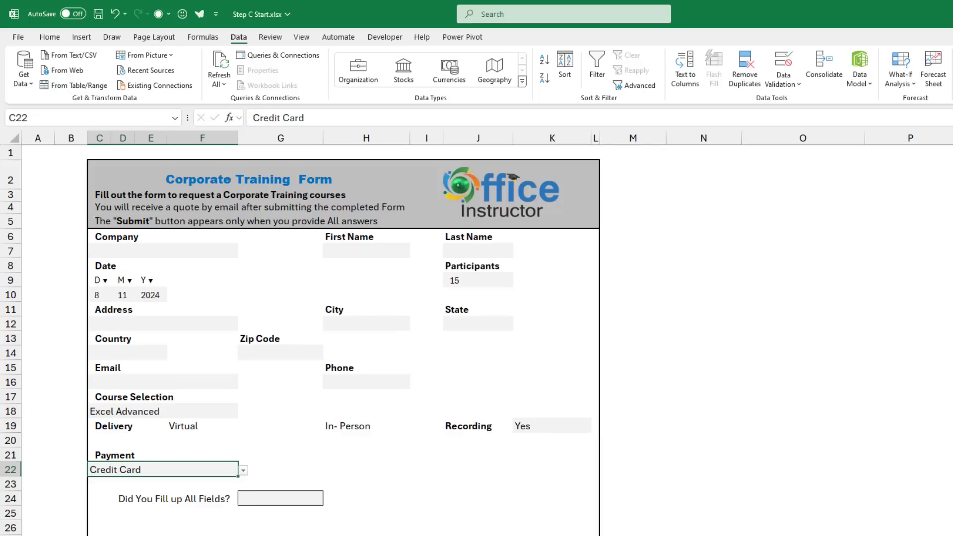
click(281, 498)
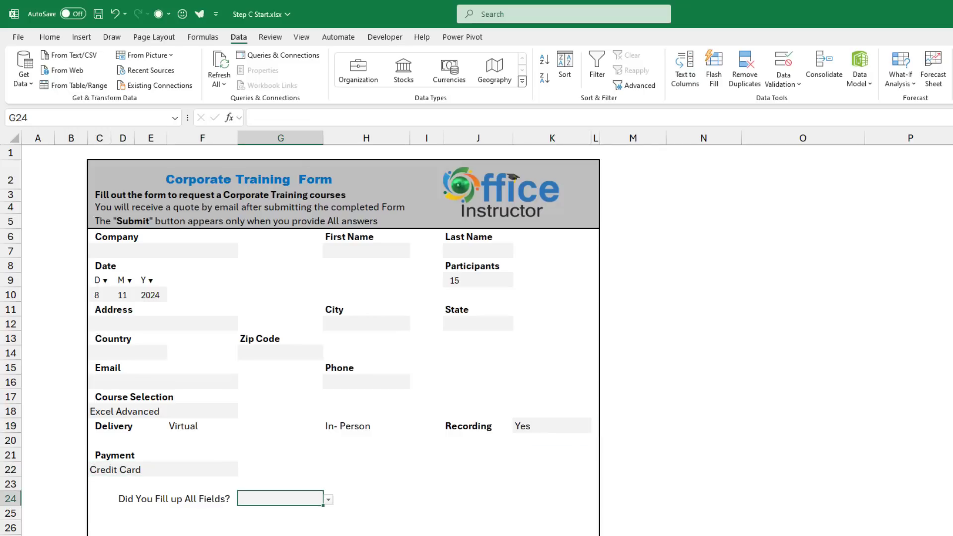
key(alt+Down)
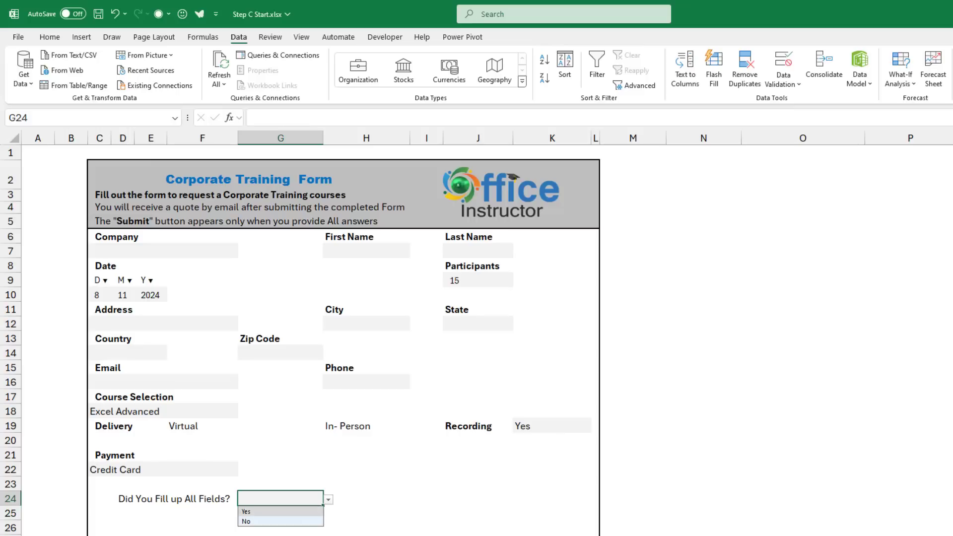
key(Return)
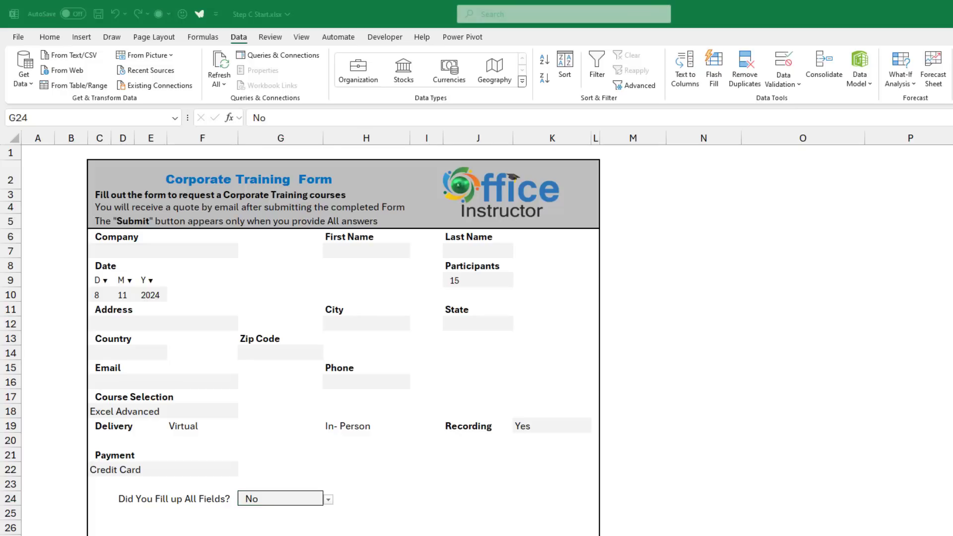
Restrict Phone cell H16 to a text length equal to 10.
click(366, 382)
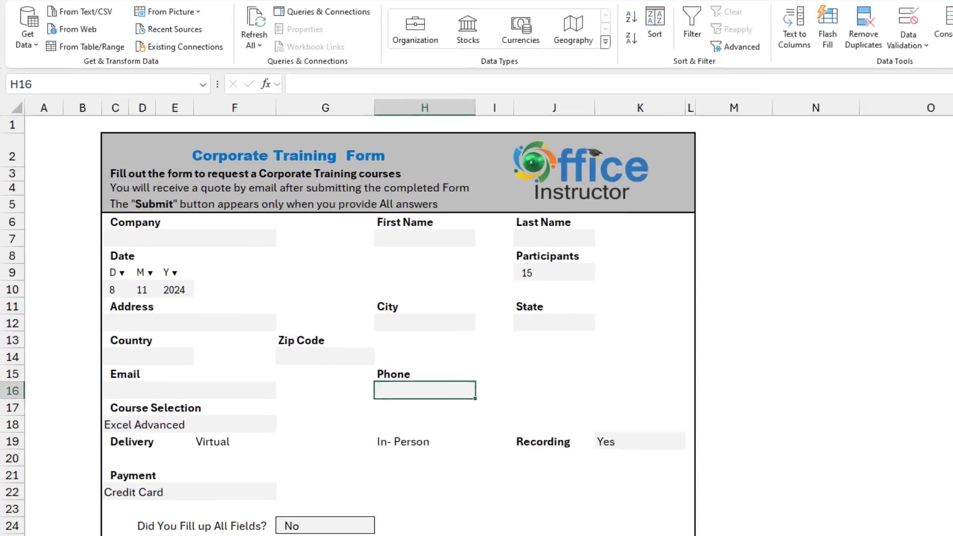
key(alt+a)
key(v)
key(v)
key(alt+Down)
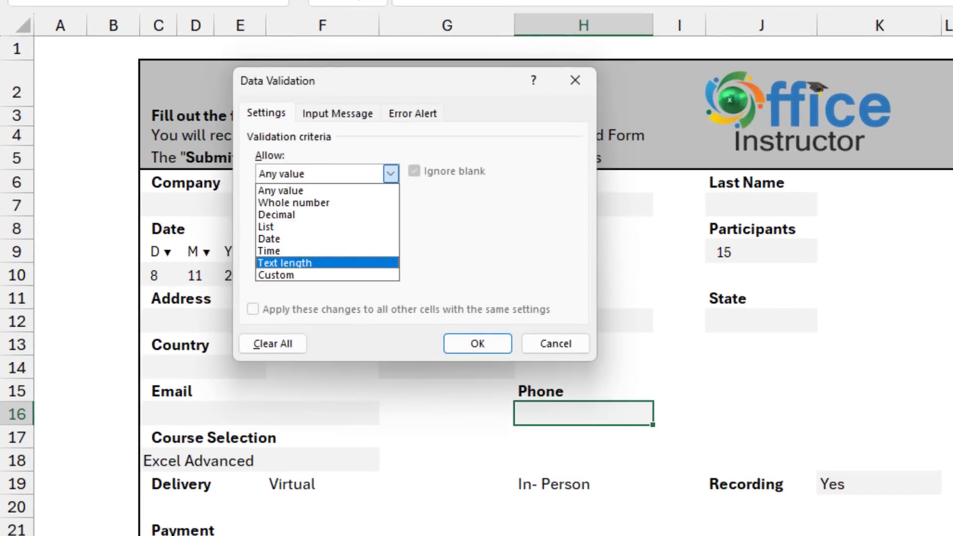
key(Return)
key(Tab)
key(Tab)
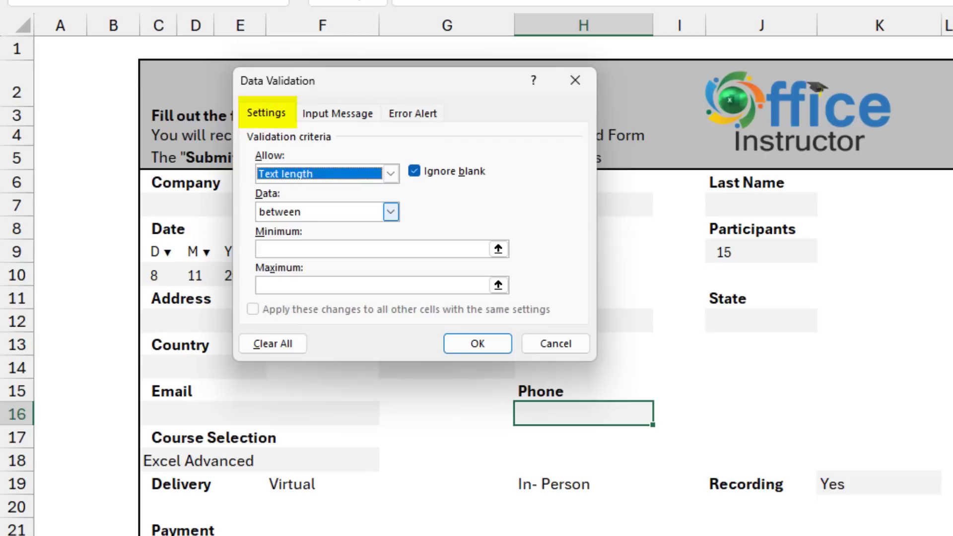
key(alt+Down)
key(Down)
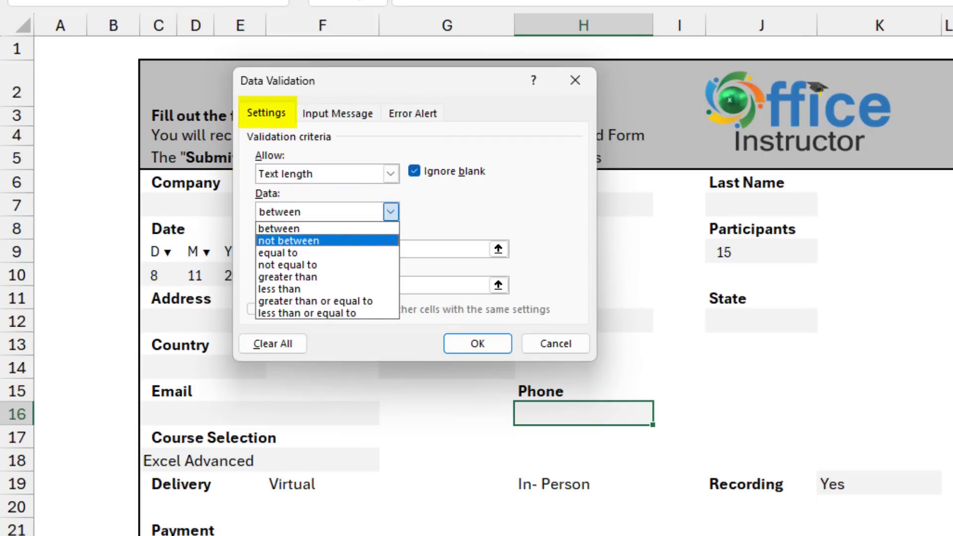
key(Down)
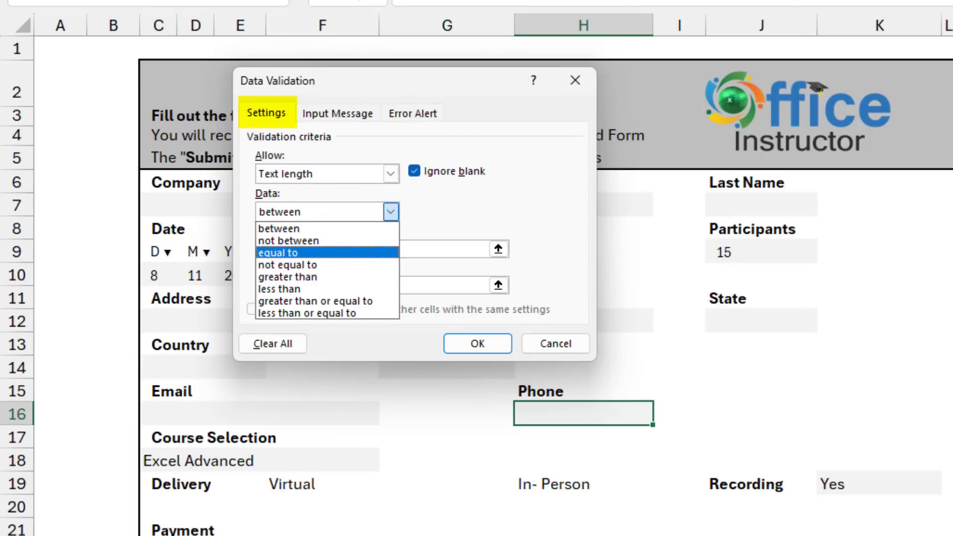
key(Return)
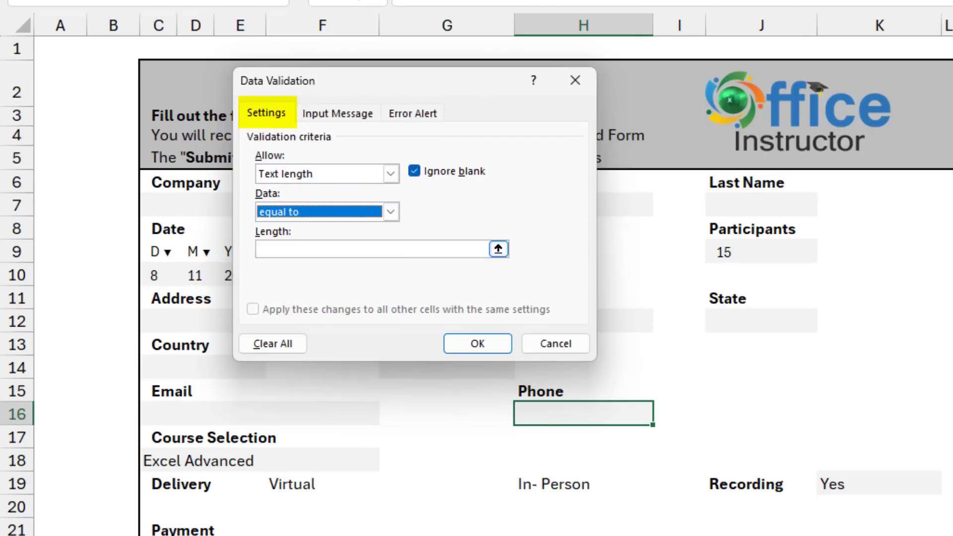
key(Tab)
text(10)
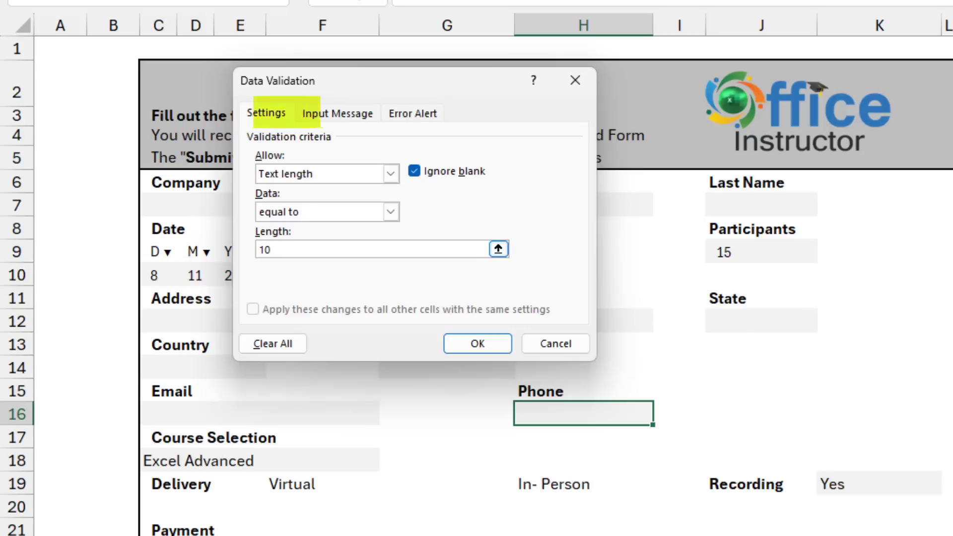
Add a '10 Digits required' input prompt and an error alert rejecting brackets, spaces or dashes.
key(ctrl+Tab)
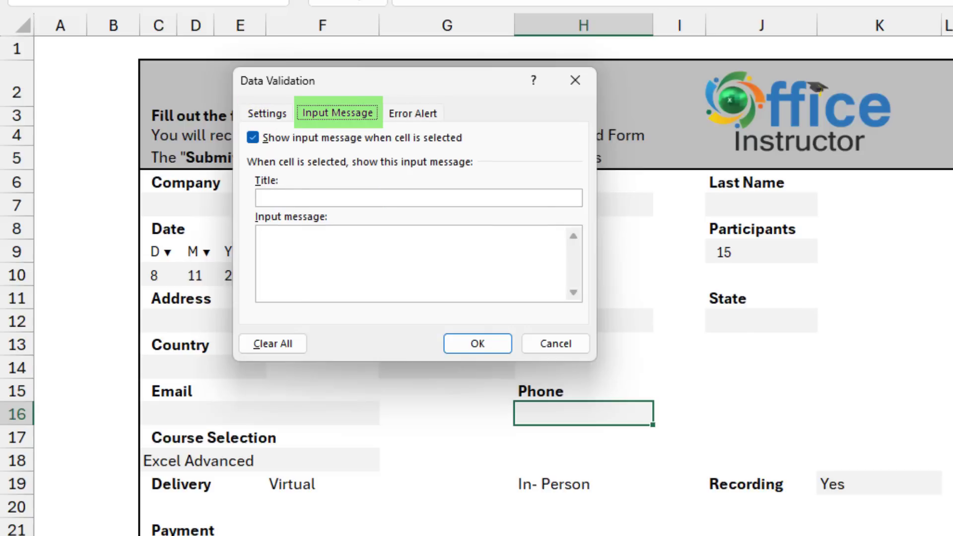
key(Tab)
key(Tab)
text(10 D)
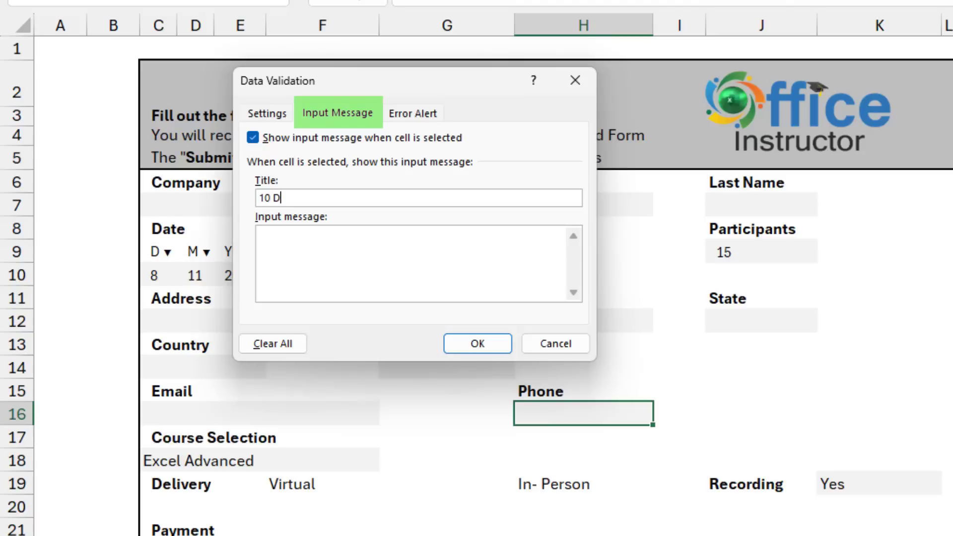
text(igits required)
key(Tab)
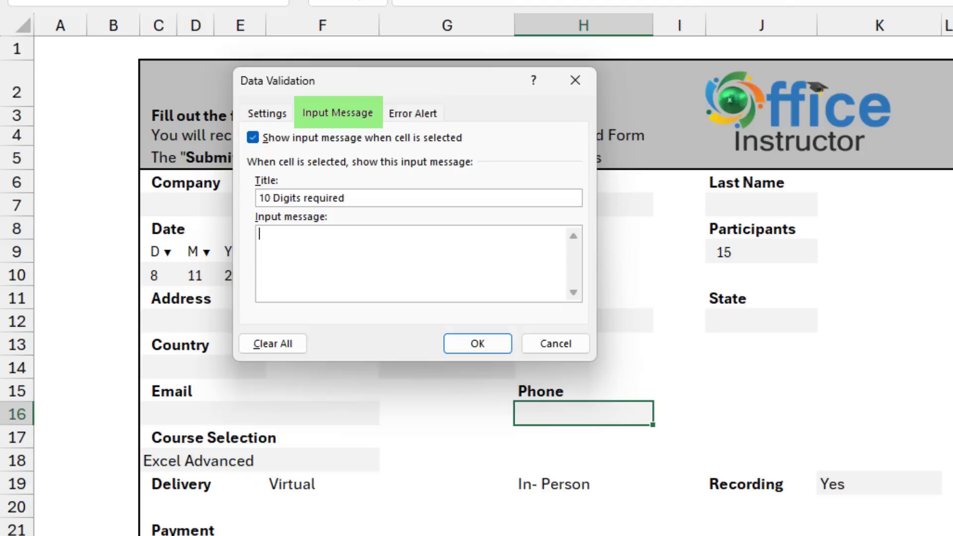
text(Type the Area Code and Number without Bracket, Space or Dash)
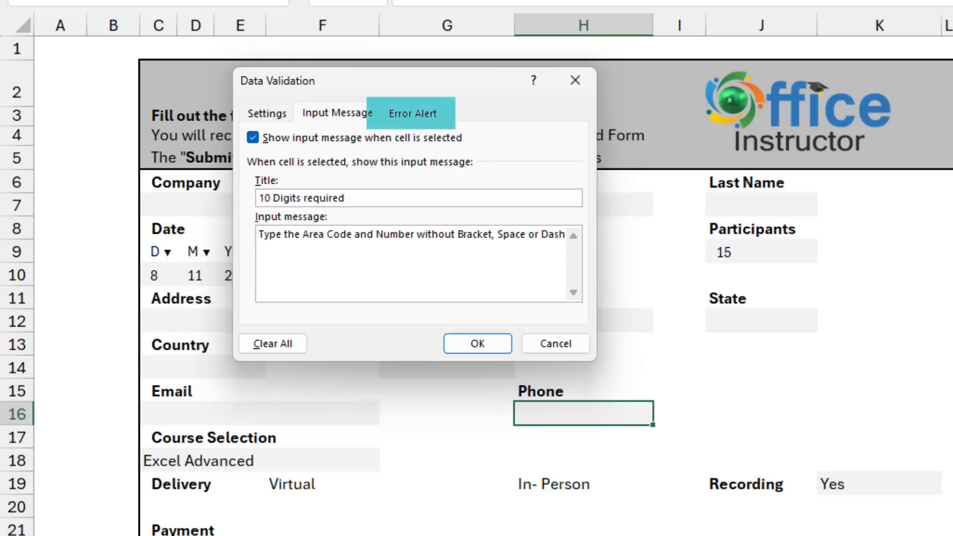
key(ctrl+Tab)
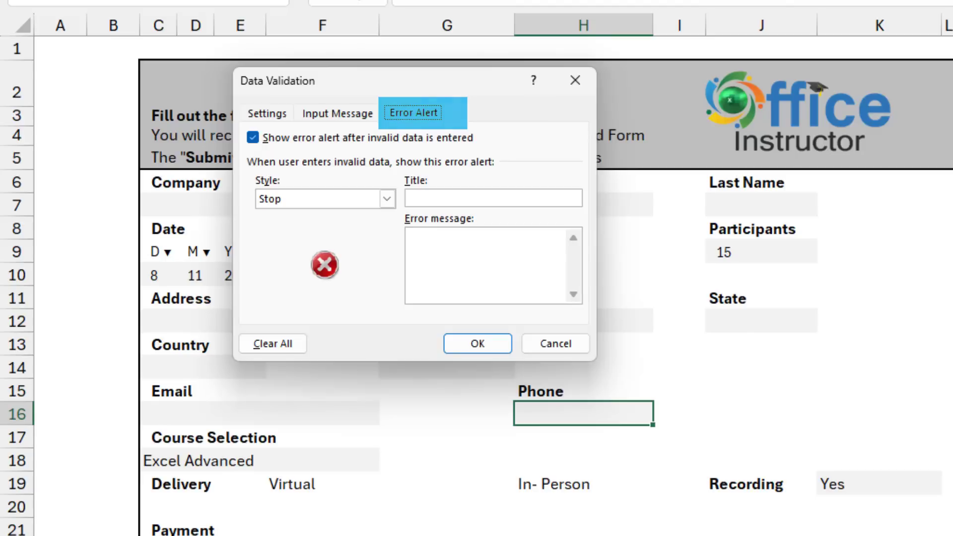
text(No brackets, space or dash allowed)
key(Return)
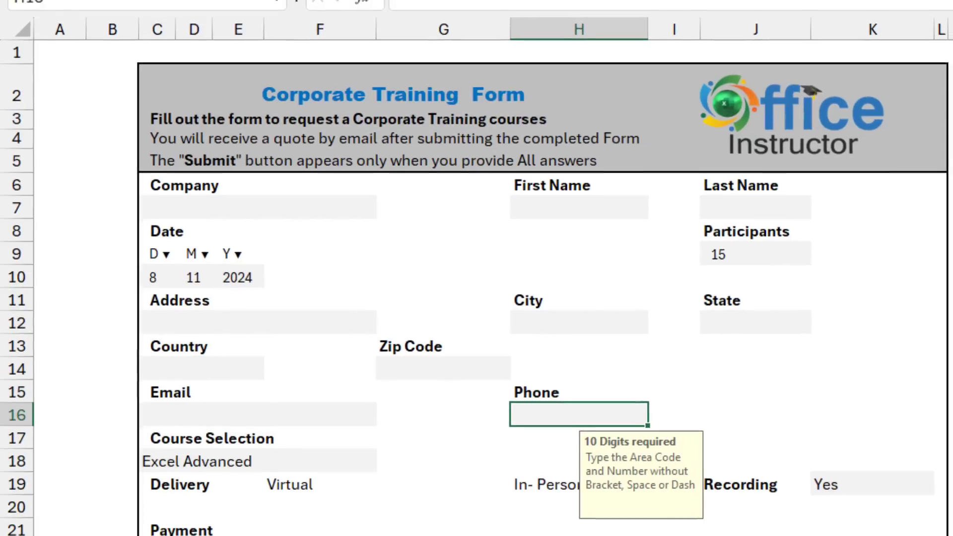
Apply the Special Phone Number format to the Phone cell.
key(ctrl+1)
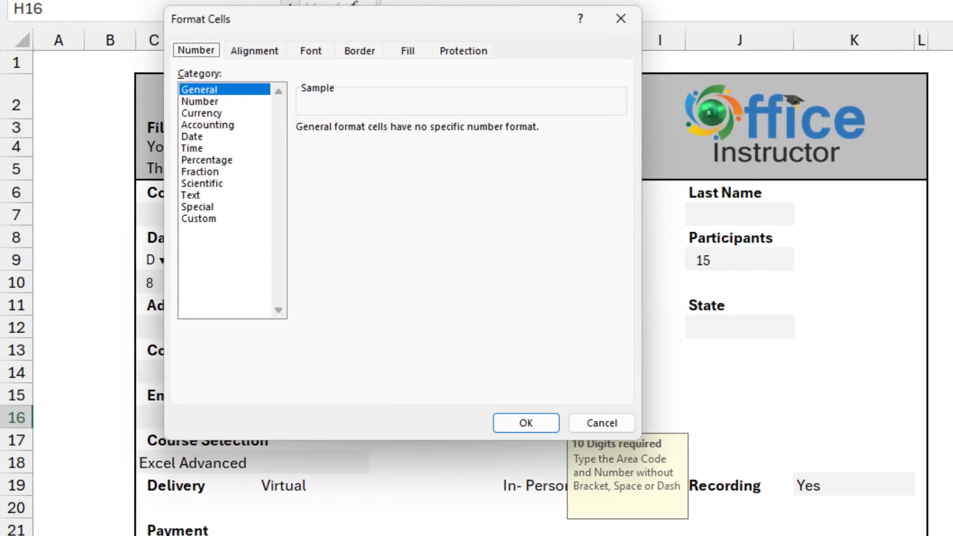
click(197, 206)
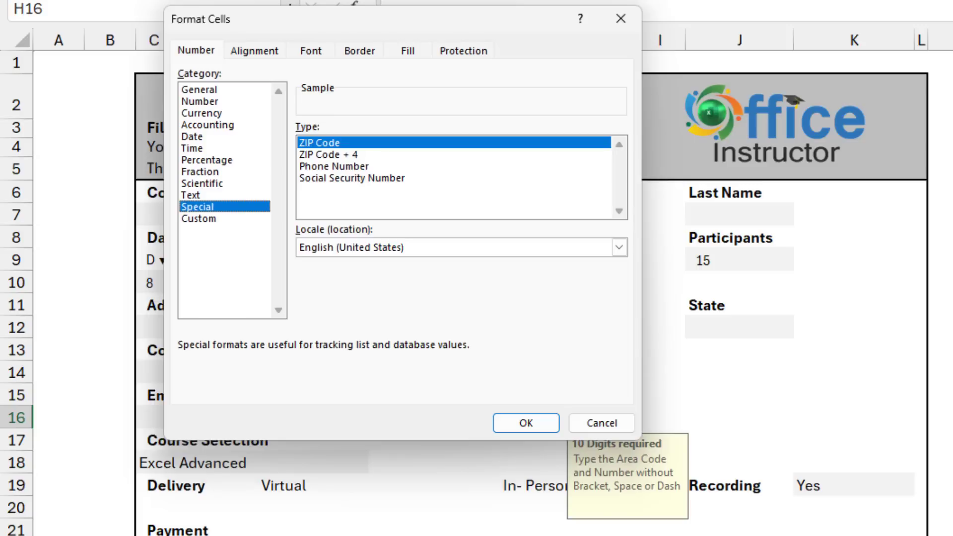
click(334, 166)
click(526, 422)
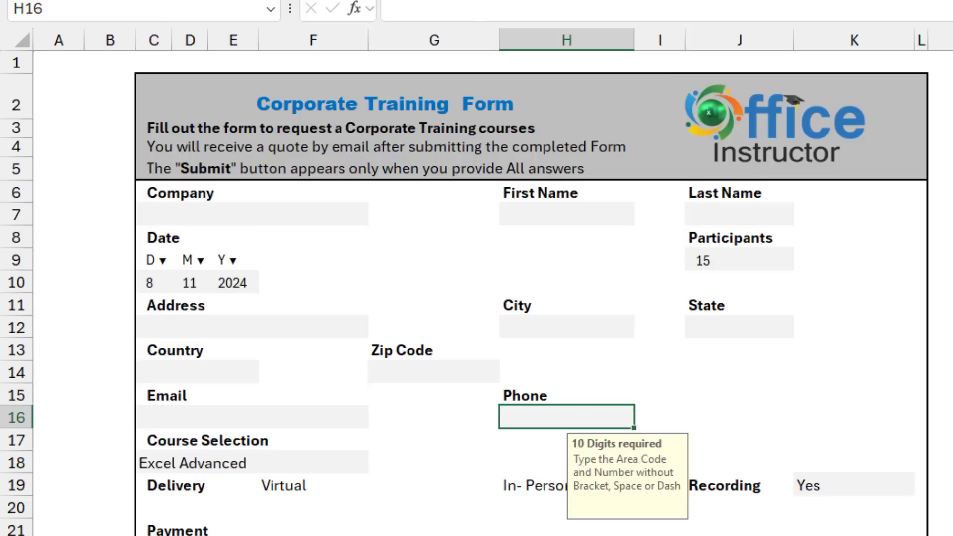
key(Return)
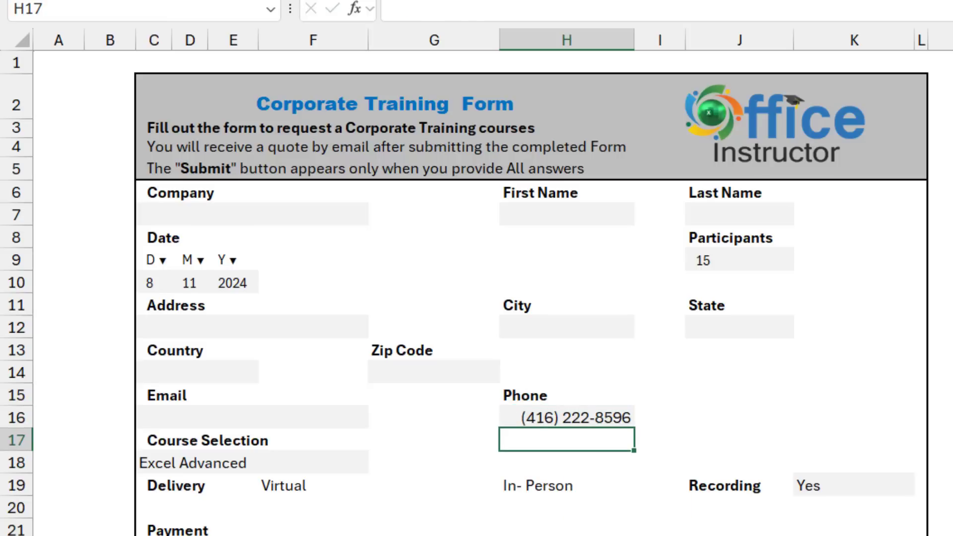
click(253, 214)
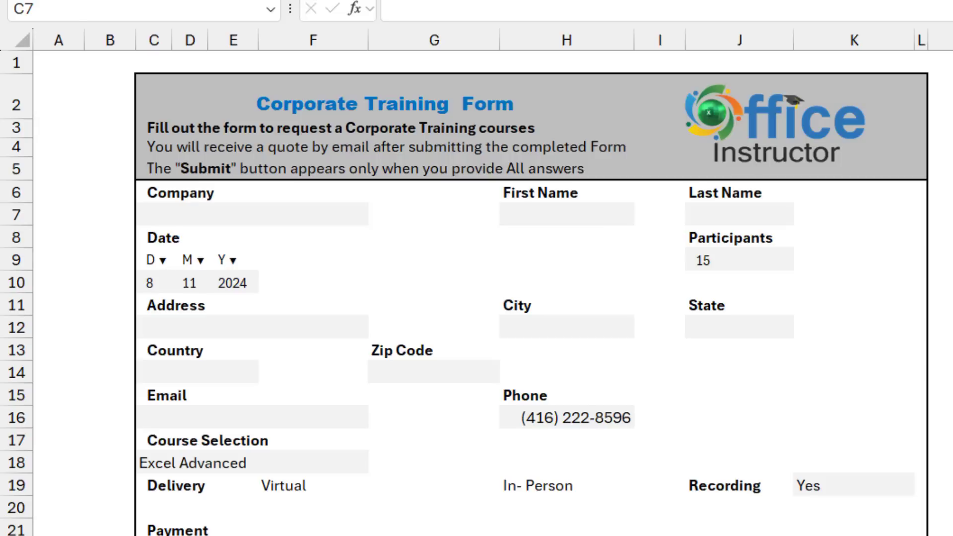
Merge & Center C7:F7 for Company and C16:F16 for Email.
key(shift+Right)
key(shift+Right)
key(shift+Right)
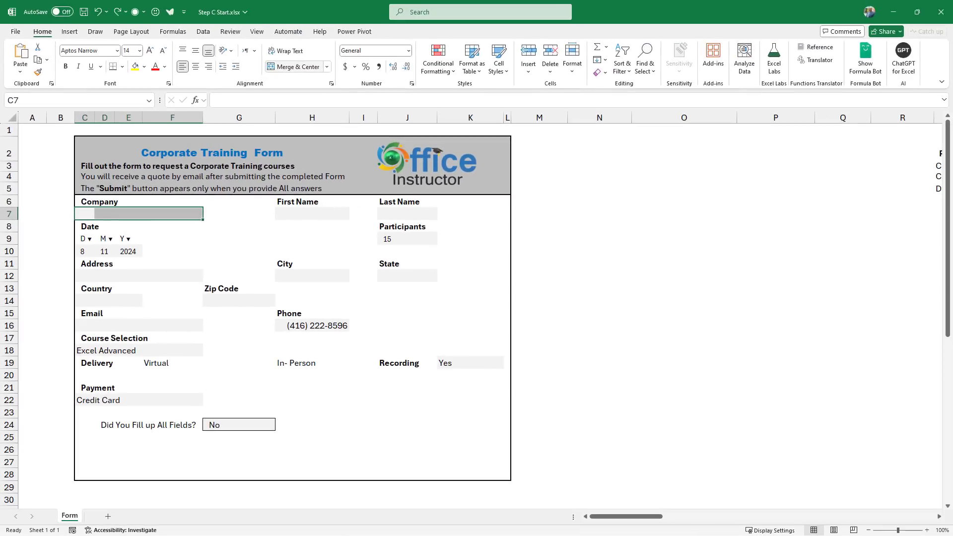
click(293, 66)
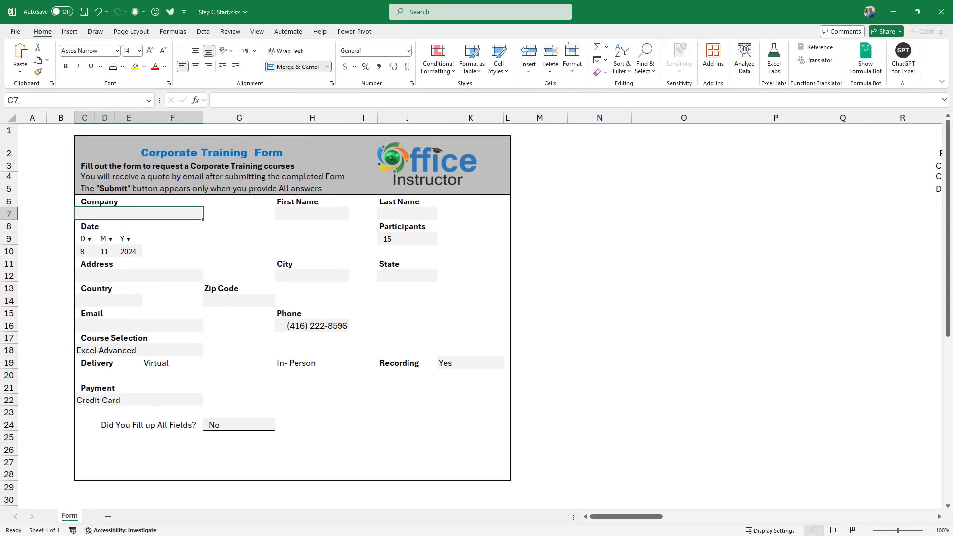
drag(85, 276, 196, 276)
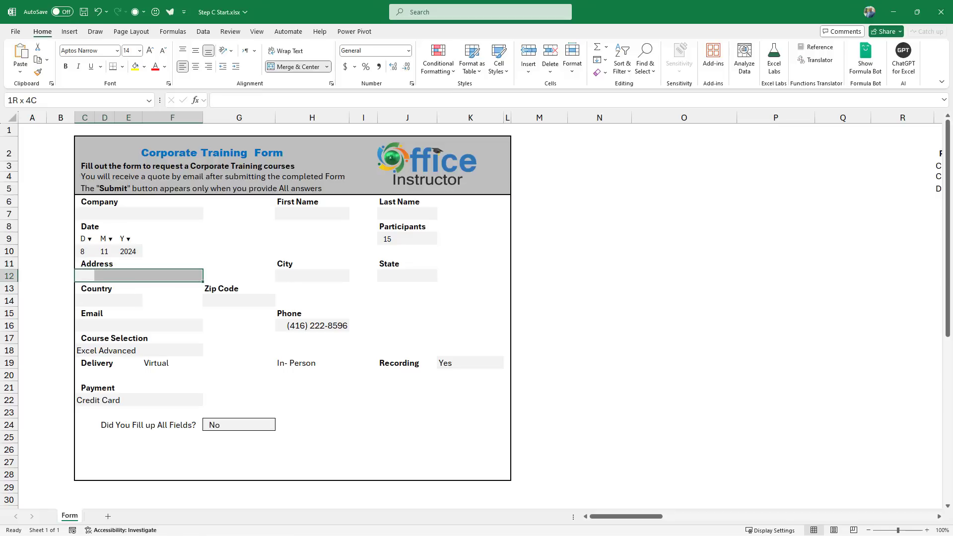
click(86, 301)
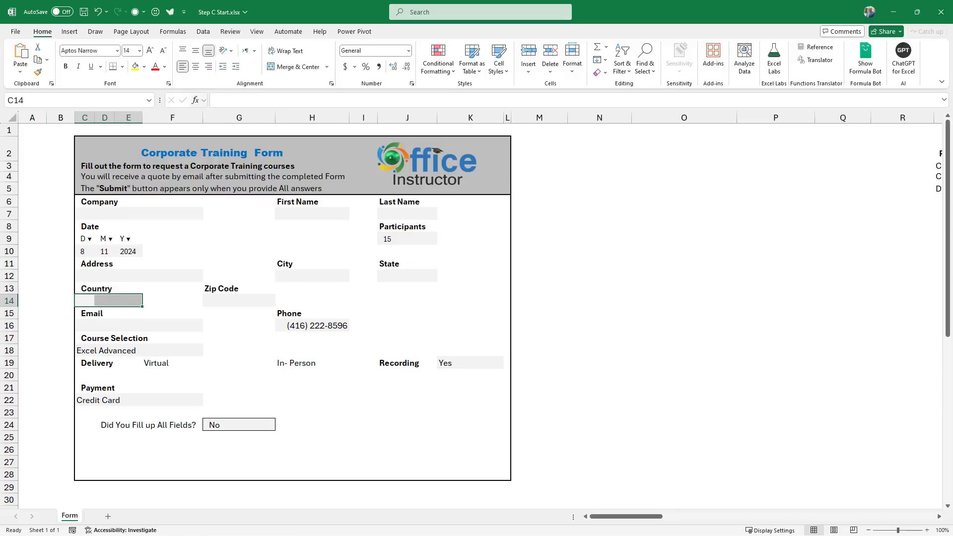
drag(86, 326, 196, 326)
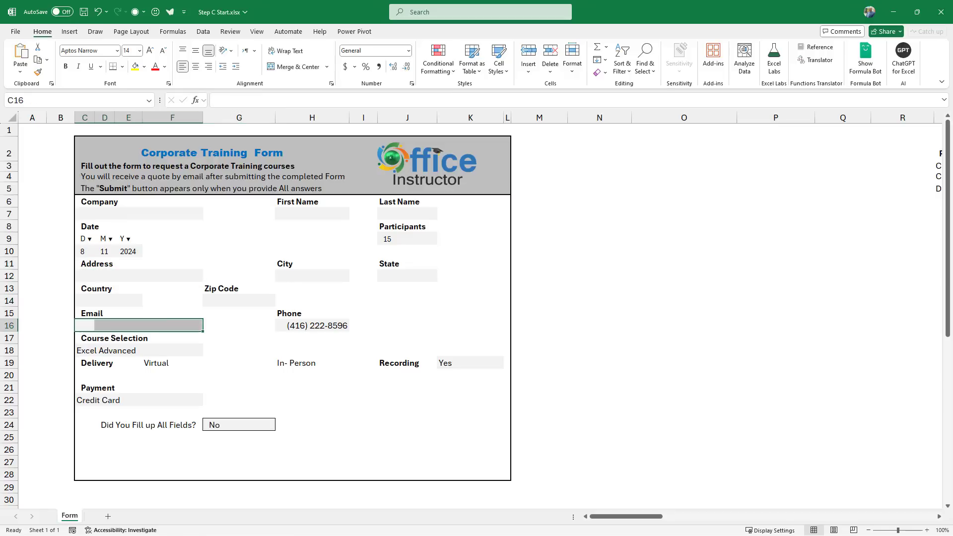
click(292, 66)
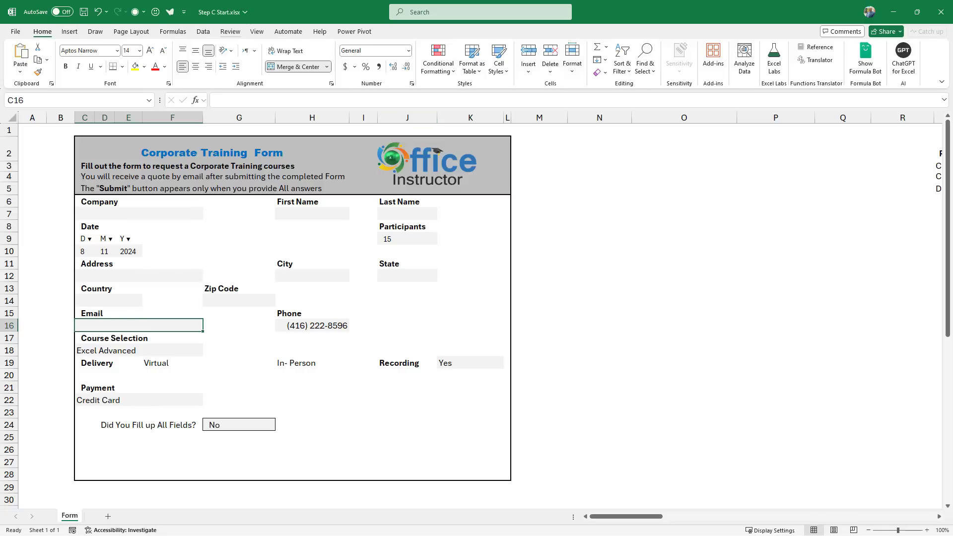
Tick Developer under Customize the Ribbon and switch to the Developer tab.
right_click(226, 30)
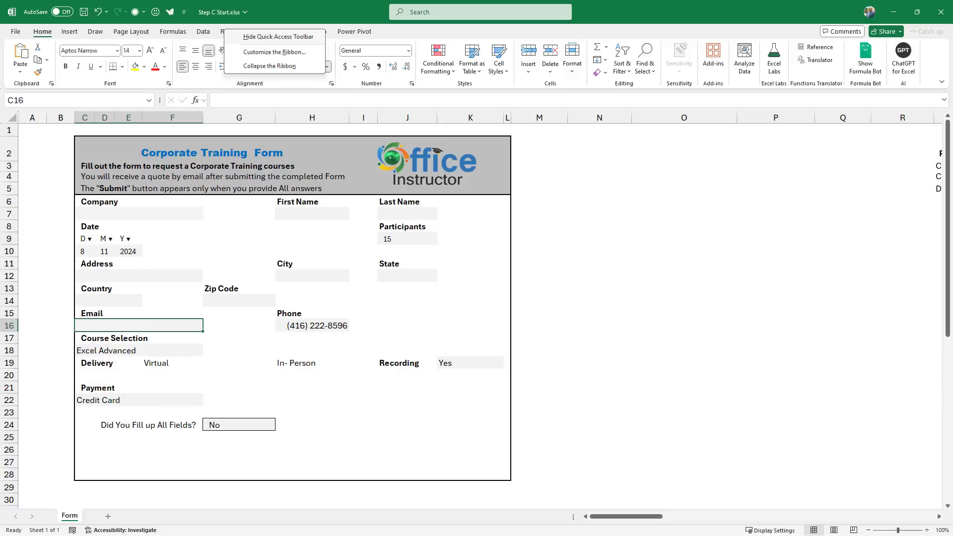
click(274, 52)
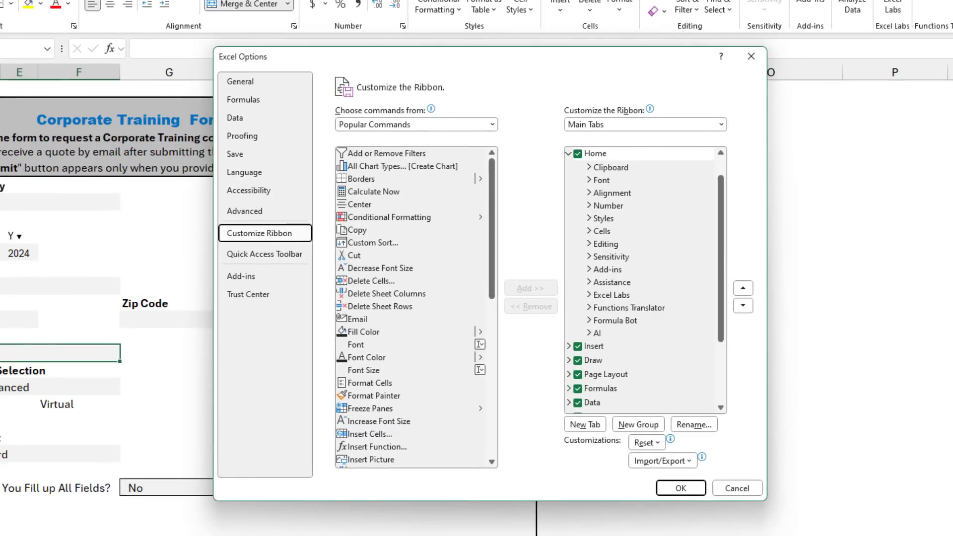
scroll(645, 298, down, 3)
click(607, 363)
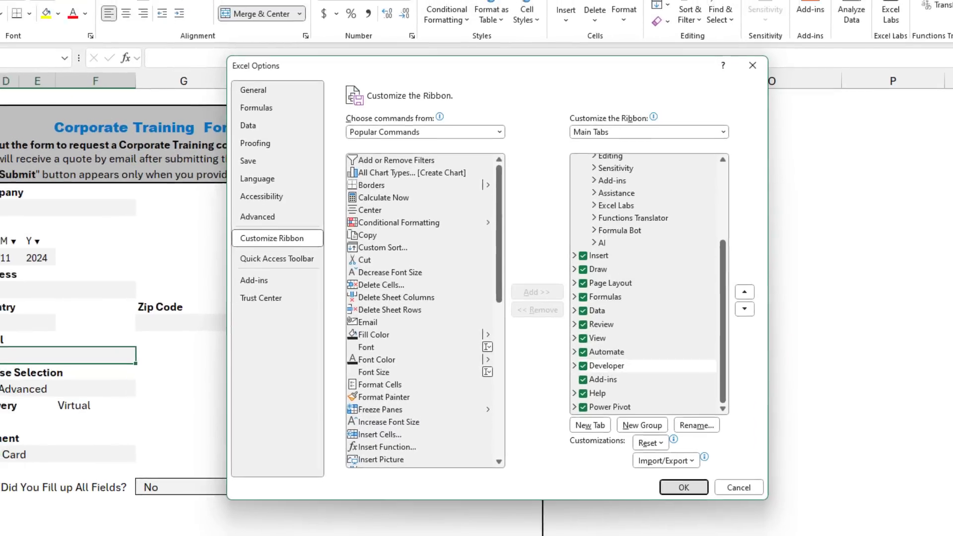
key(Return)
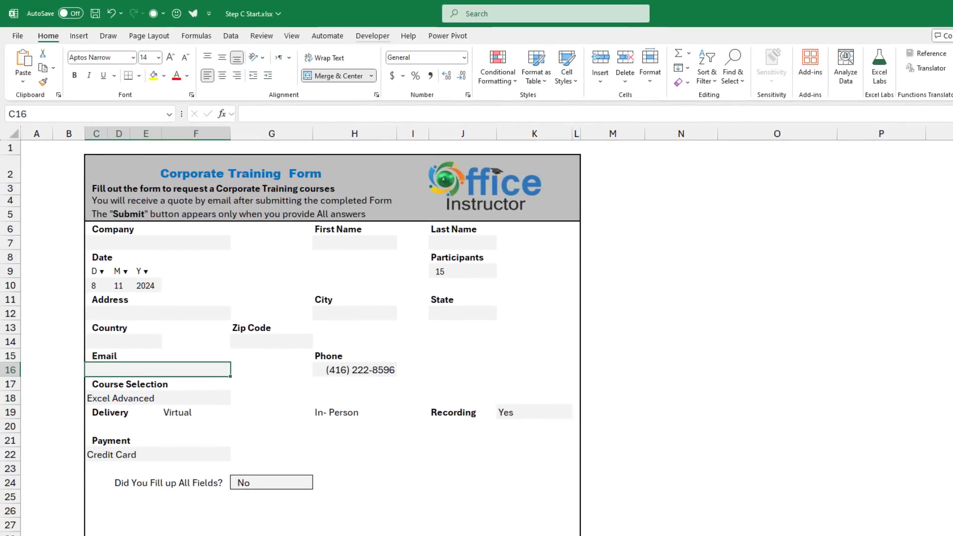
key(alt+l)
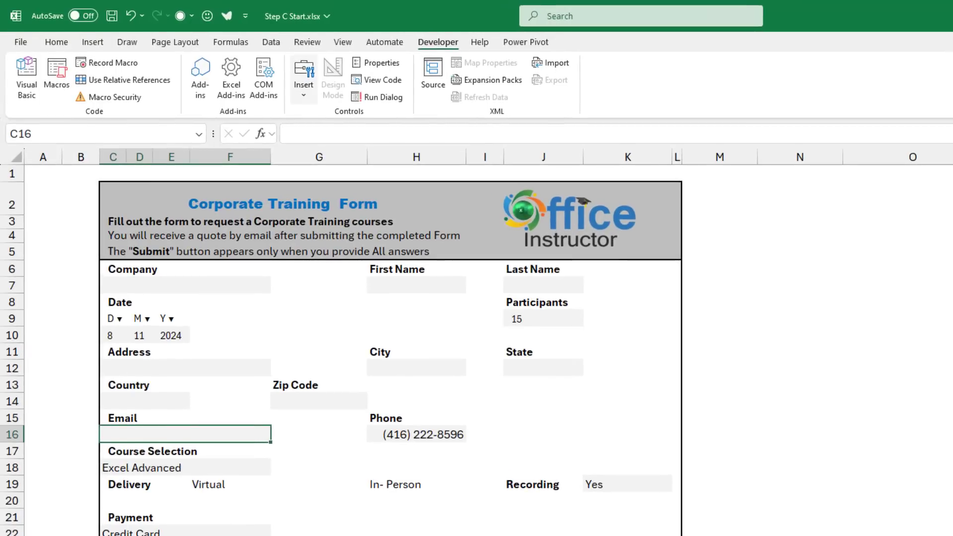
Draw an option button beside Virtual in row 19 and delete its label text.
click(303, 80)
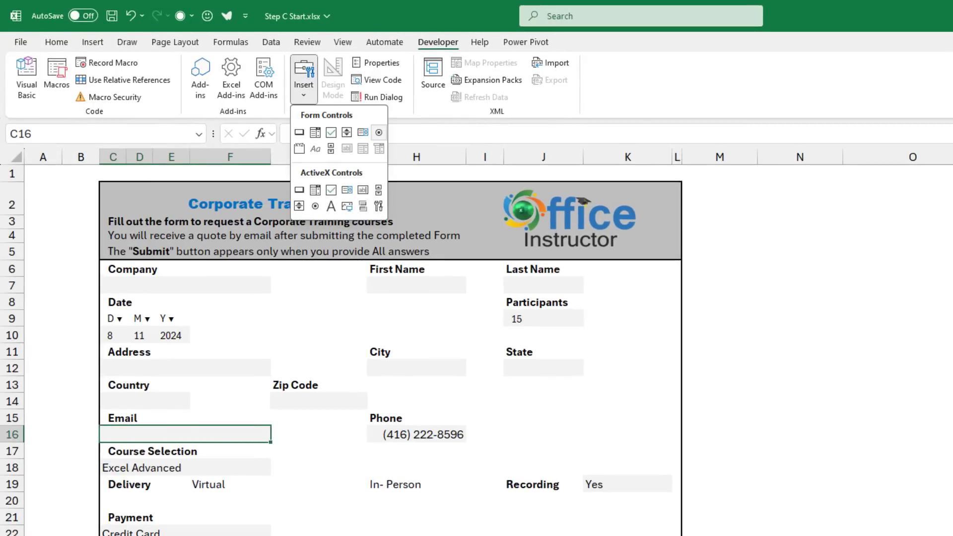
click(379, 132)
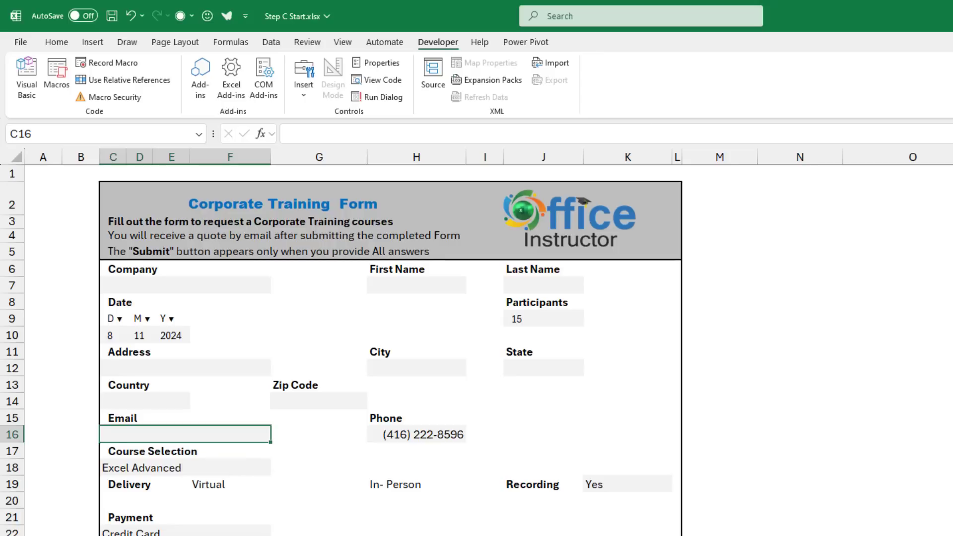
drag(168, 479, 192, 495)
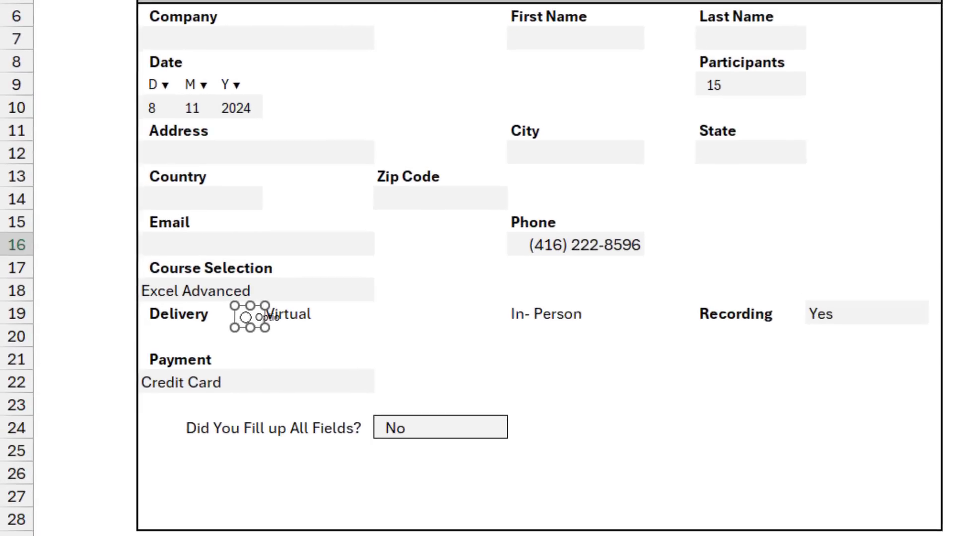
right_click(187, 480)
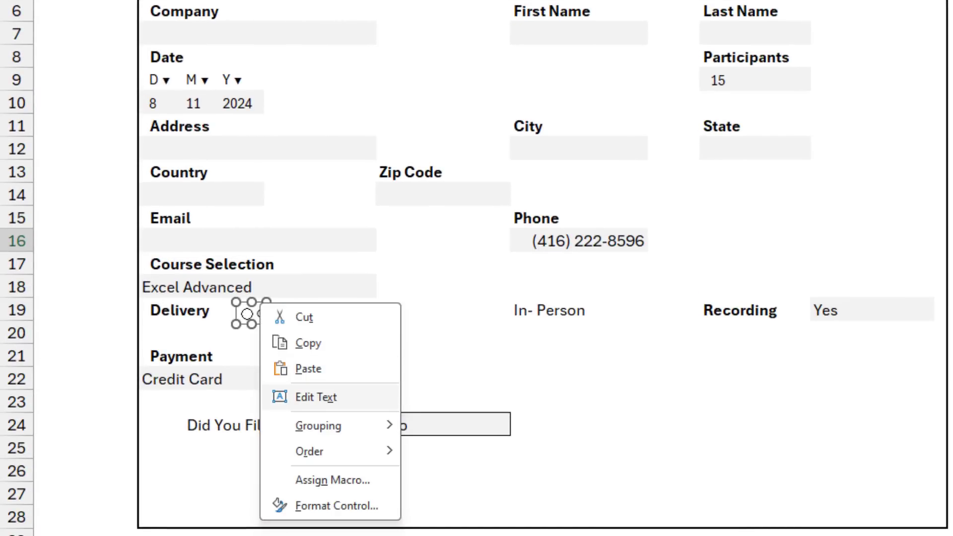
click(316, 397)
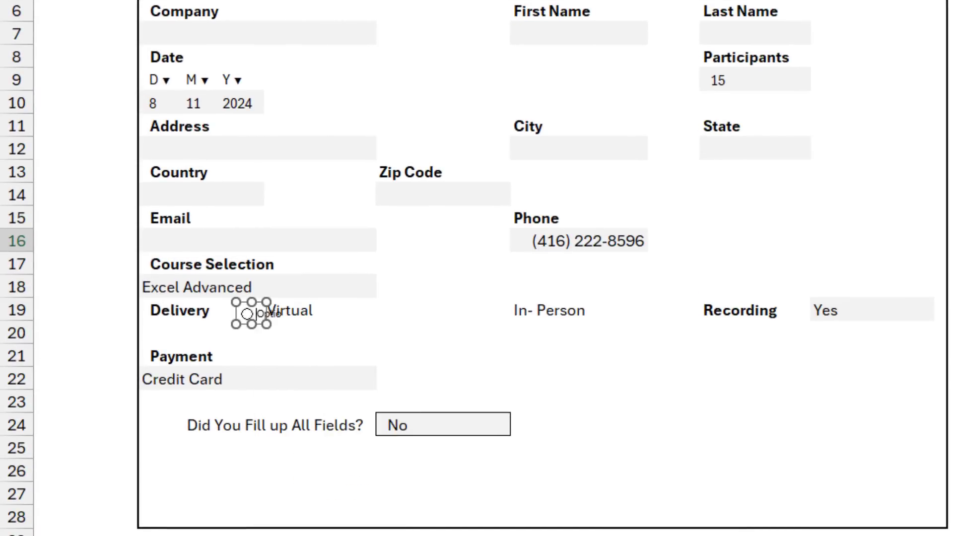
key(Delete)
key(Delete)
key(Delete)
click(320, 309)
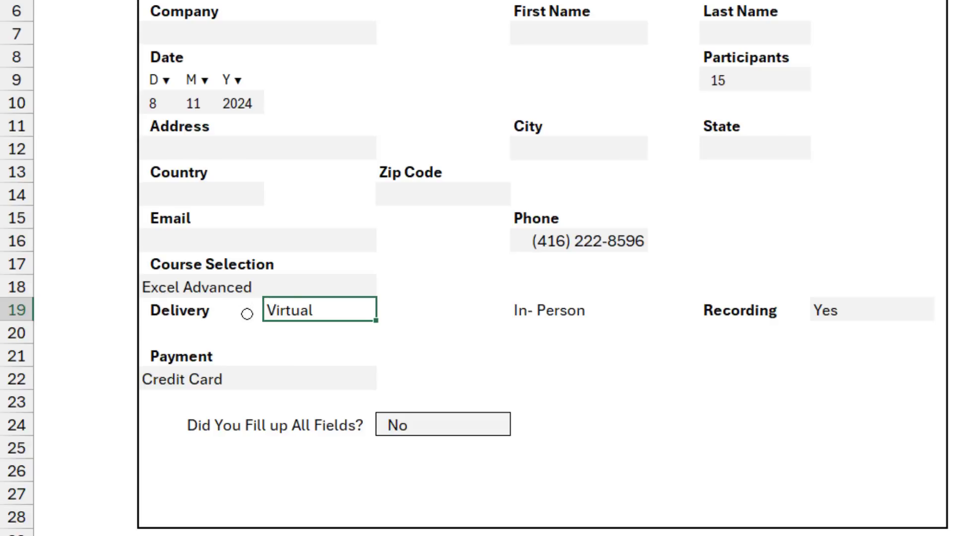
Copy the option button beside In- Person and align both buttons to the same middle.
ctrl+click(251, 313)
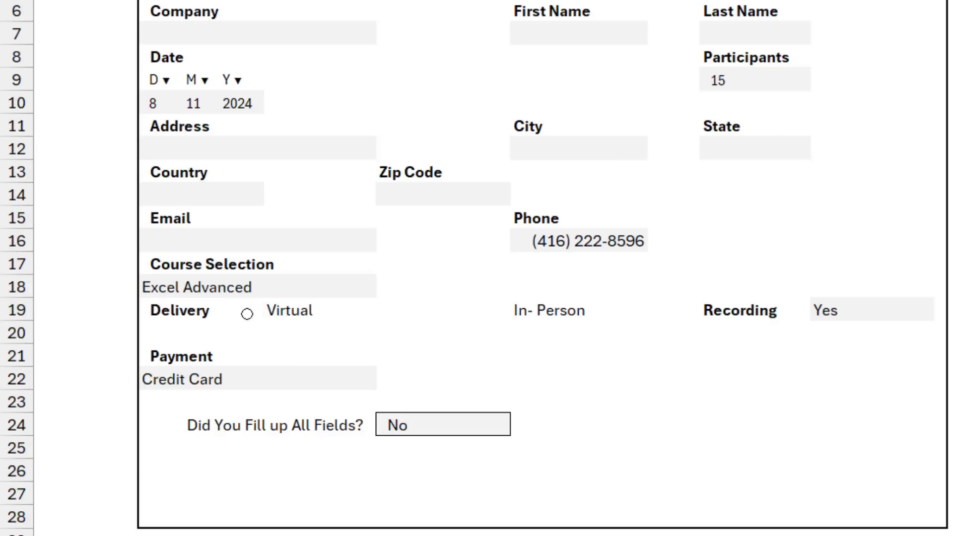
key(Escape)
ctrl+click(246, 313)
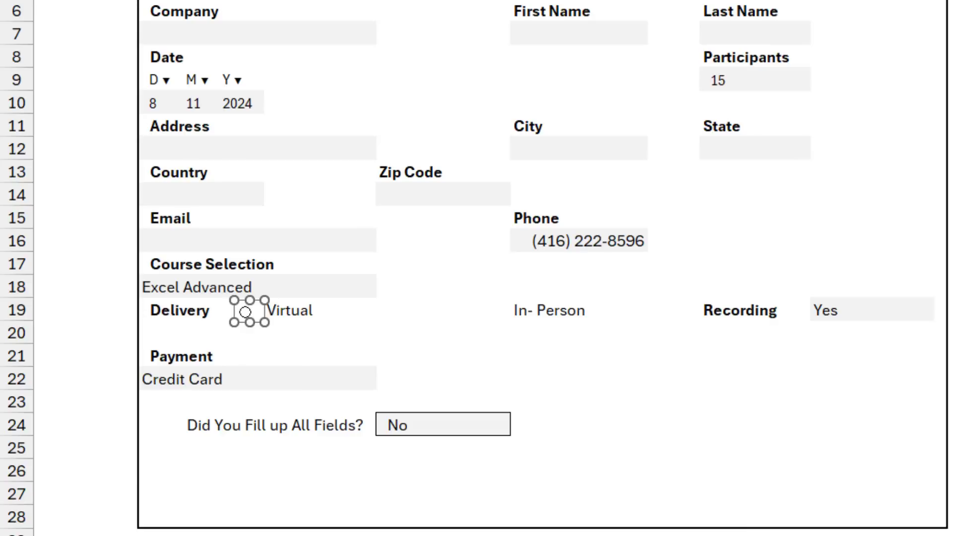
drag(245, 312, 487, 311)
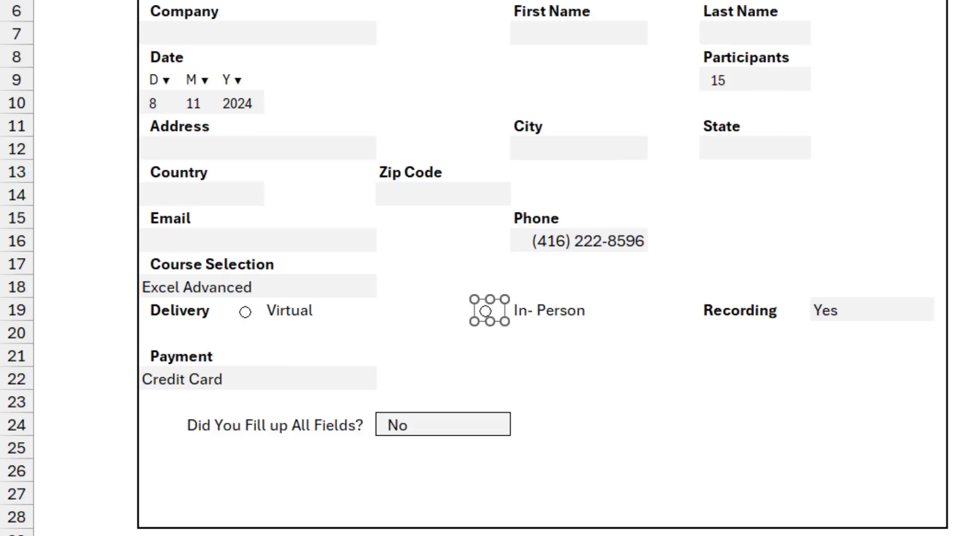
ctrl+click(246, 312)
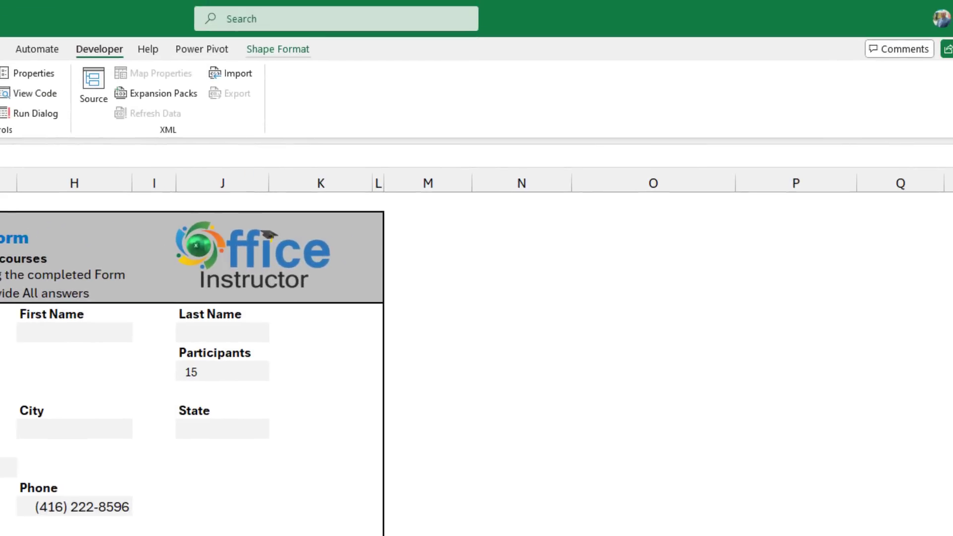
click(278, 48)
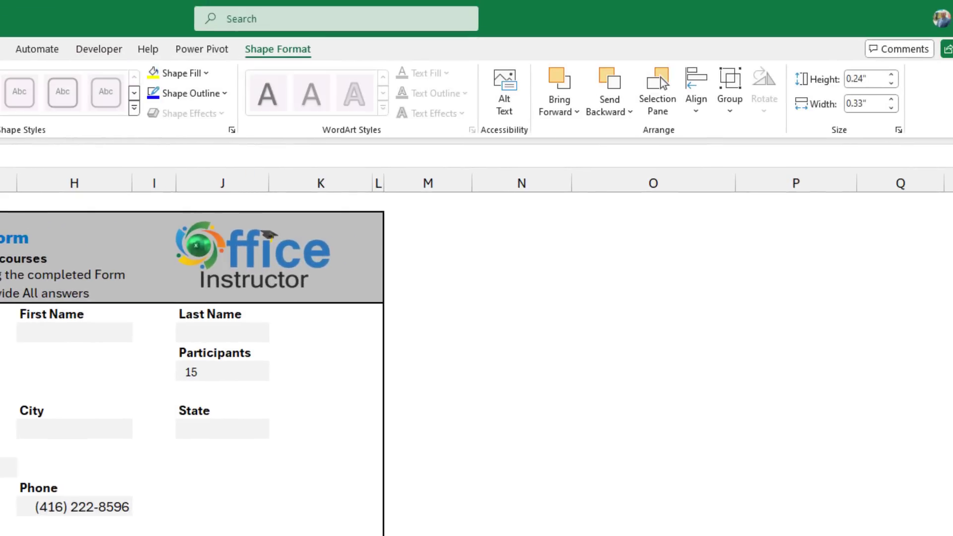
click(696, 92)
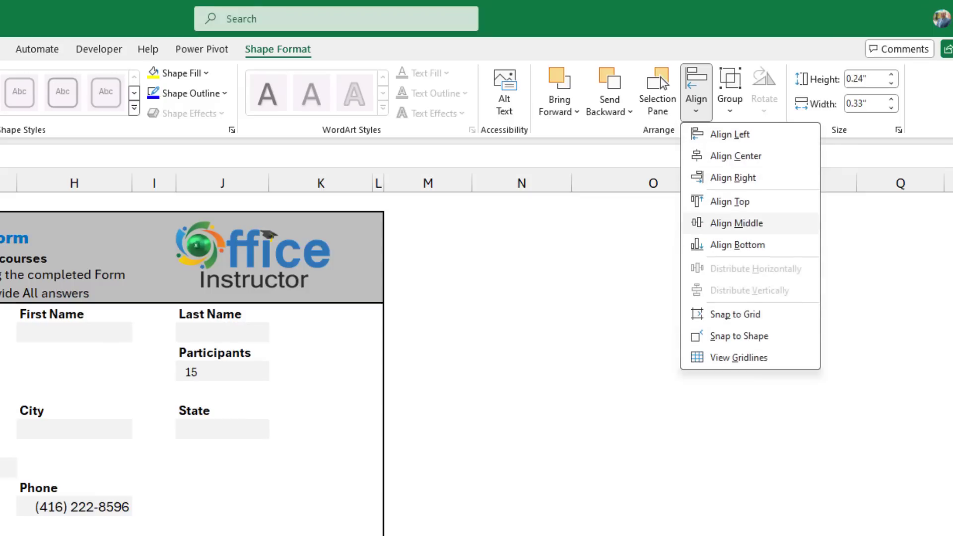
key(Return)
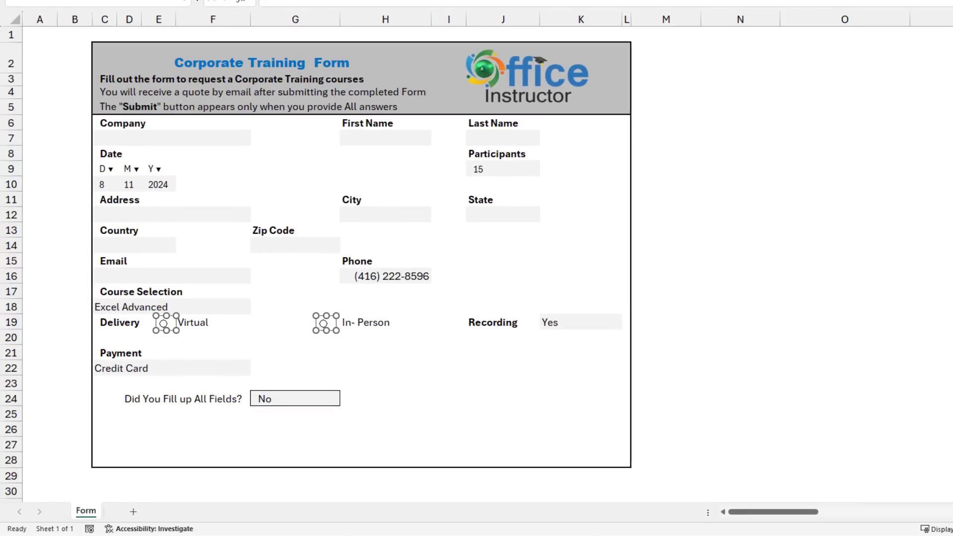
click(294, 337)
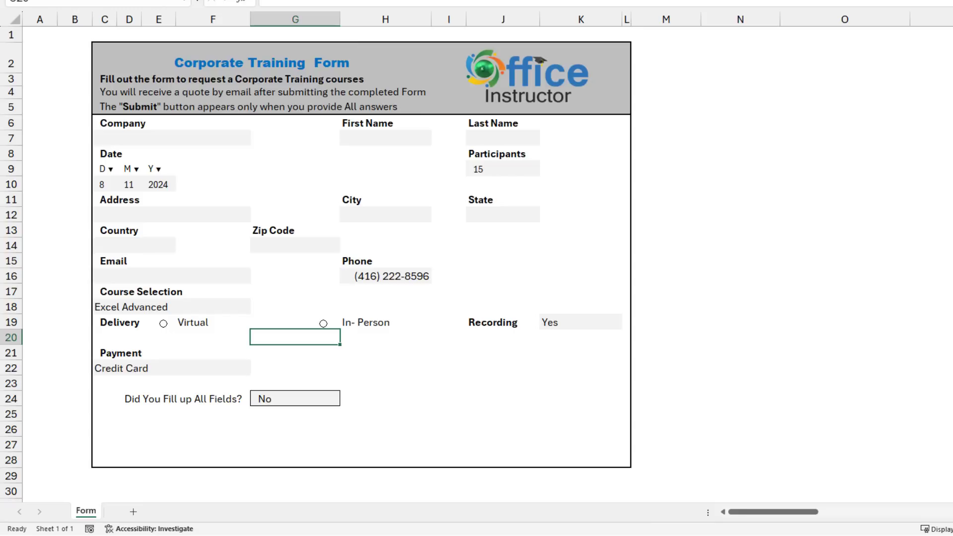
ctrl+click(164, 323)
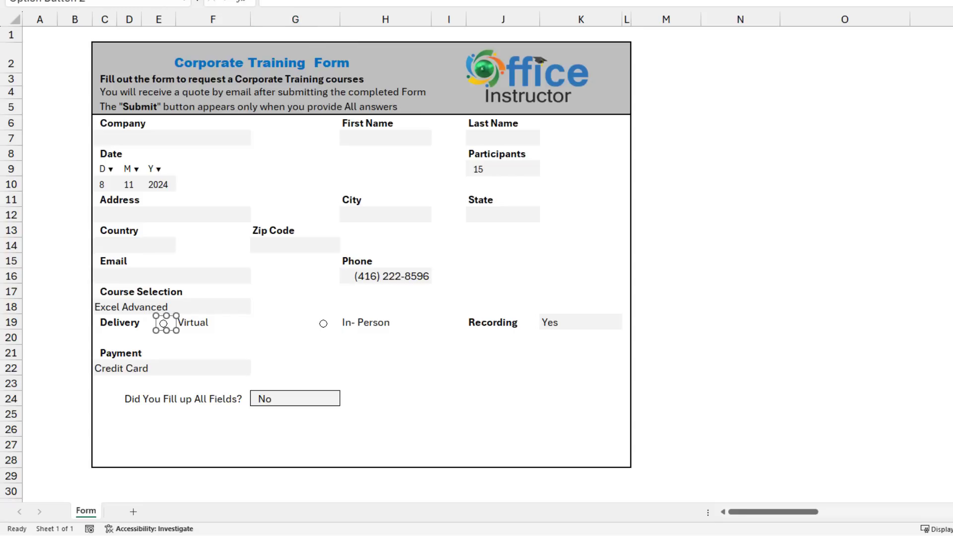
right_click(175, 322)
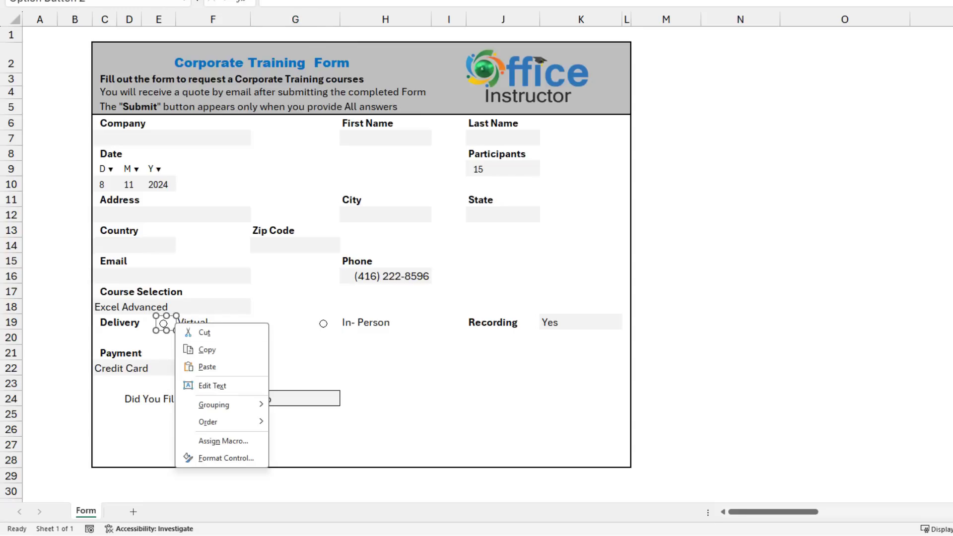
click(226, 458)
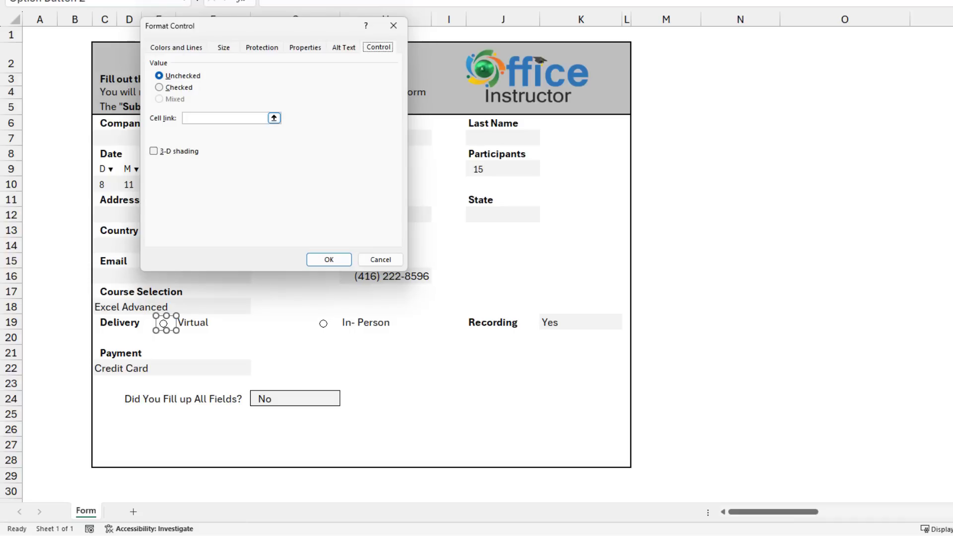
click(186, 118)
click(740, 292)
click(329, 259)
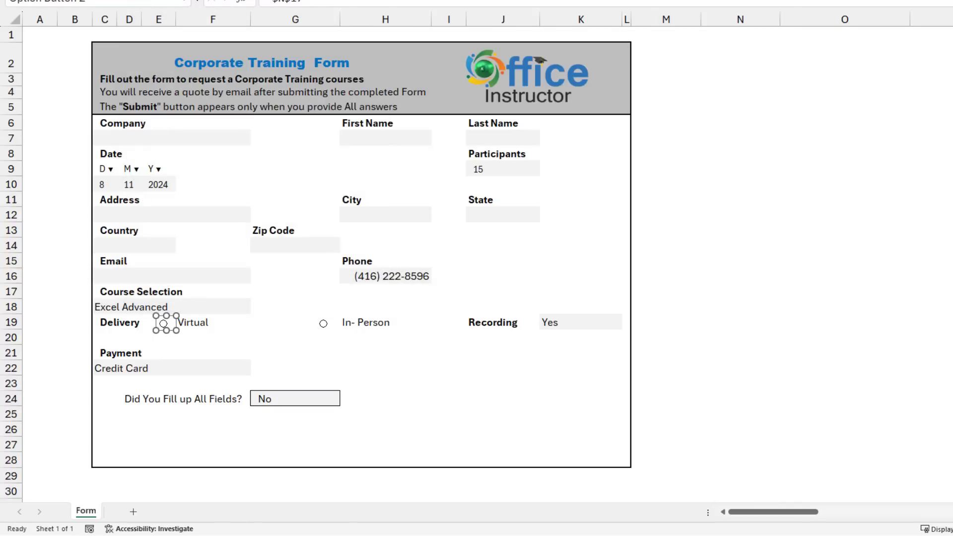
Select the In-Person option button to test linked cell N17.
click(214, 322)
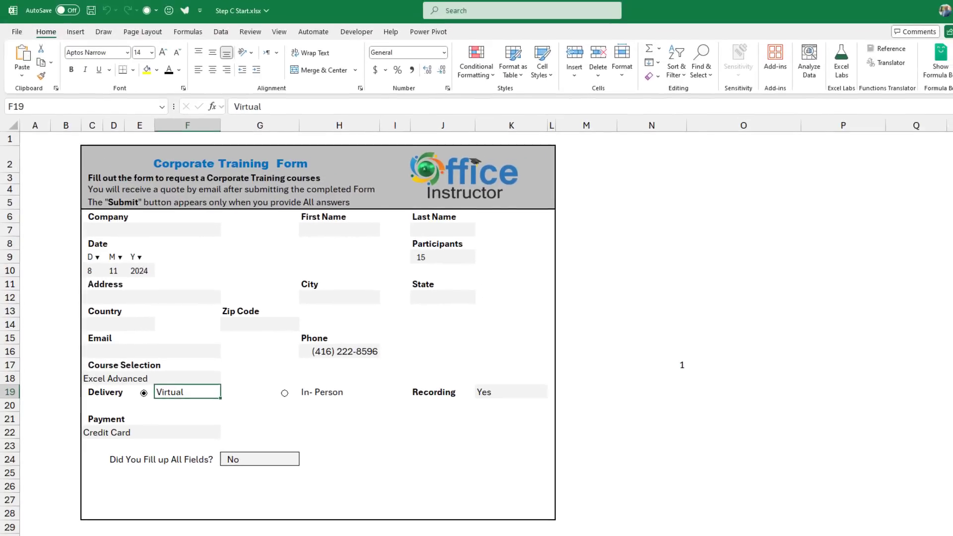
Insert an in-cell checkbox into C24 from Insert > Controls.
click(105, 399)
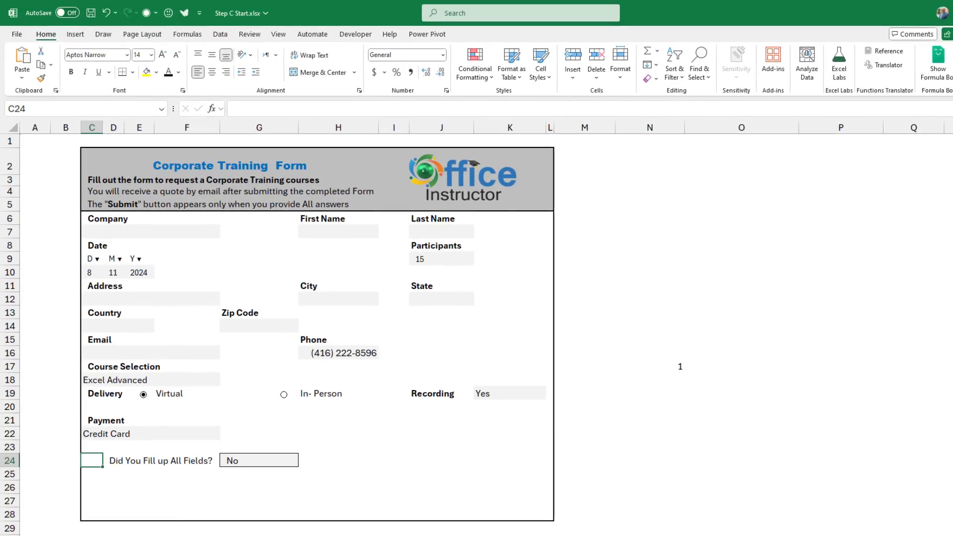
click(75, 33)
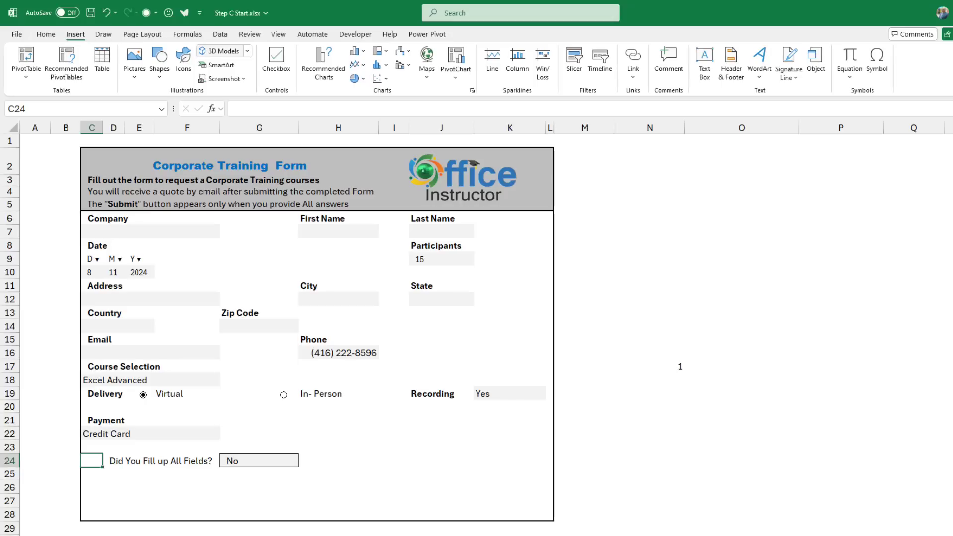
click(277, 64)
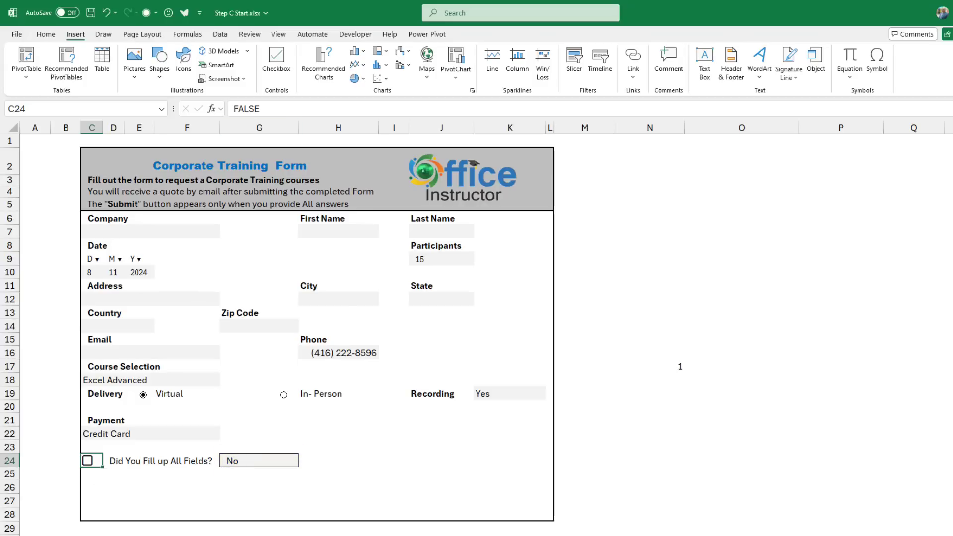
Create a formula rule =$G$24="No" that gives the C24 checkbox a red font.
click(45, 34)
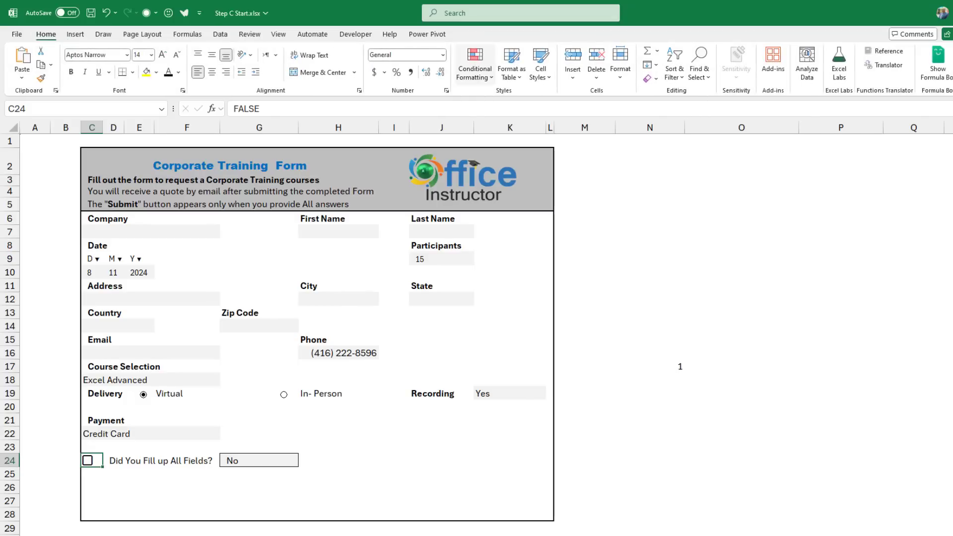
click(475, 63)
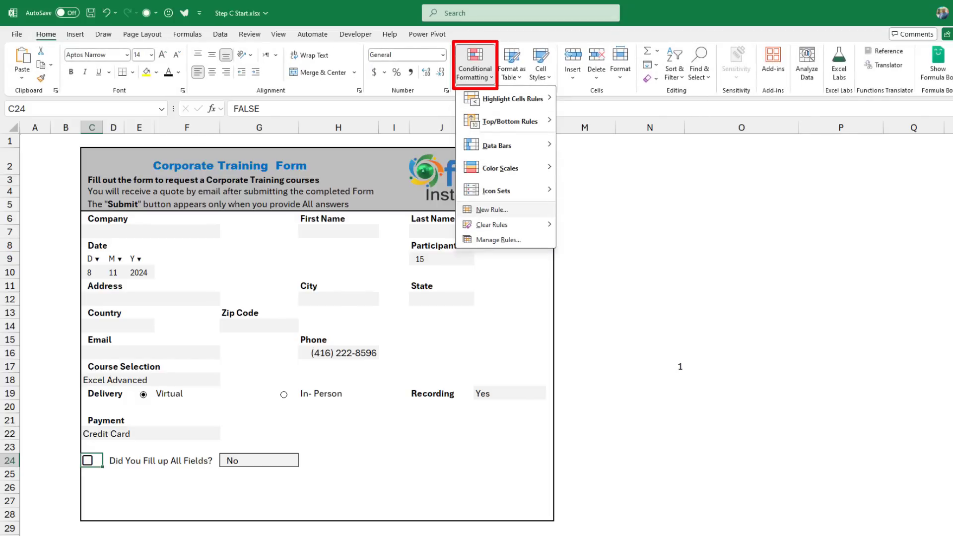
click(492, 210)
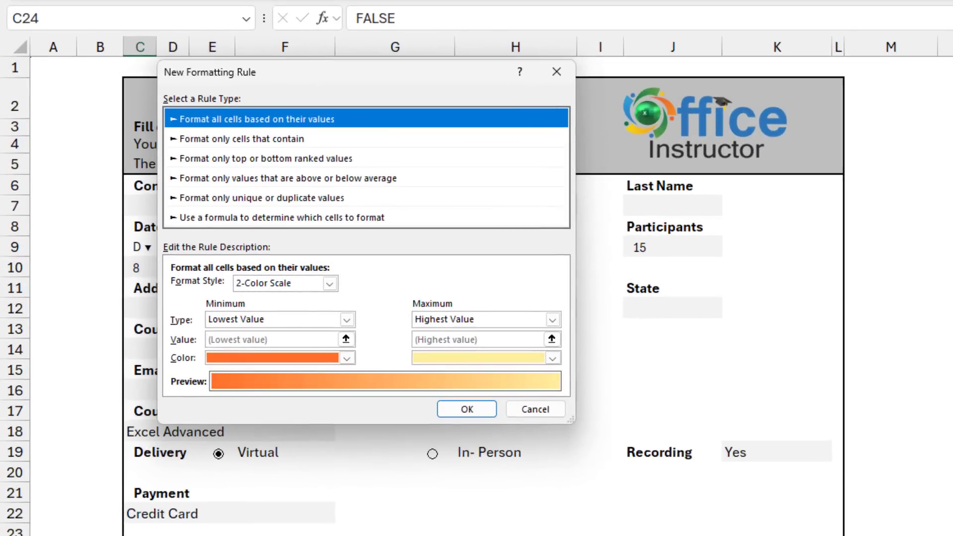
click(282, 217)
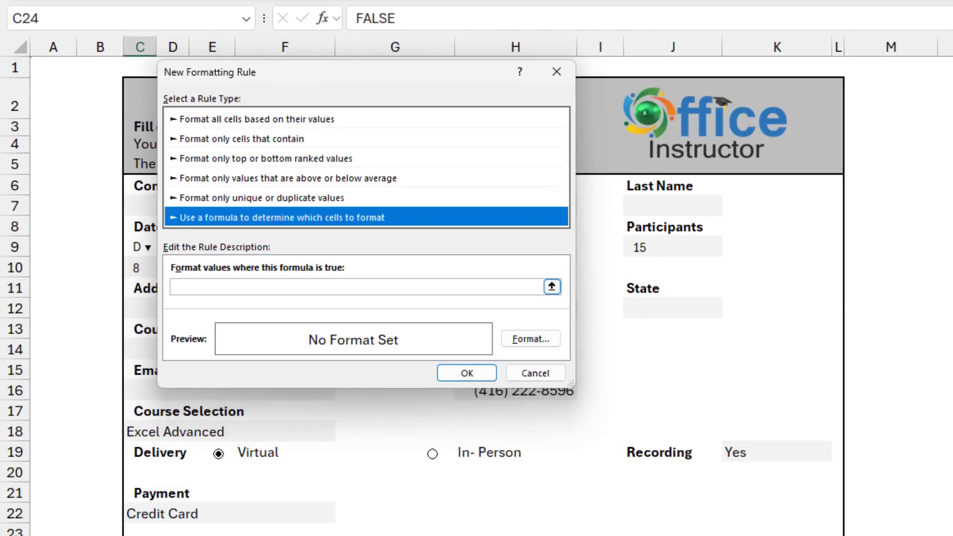
click(174, 287)
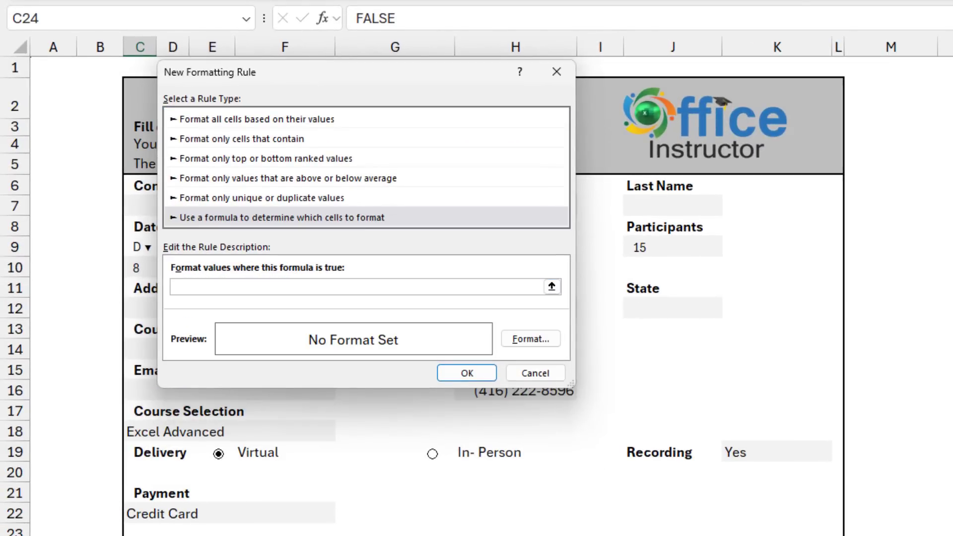
text(=$G$24="No")
click(531, 338)
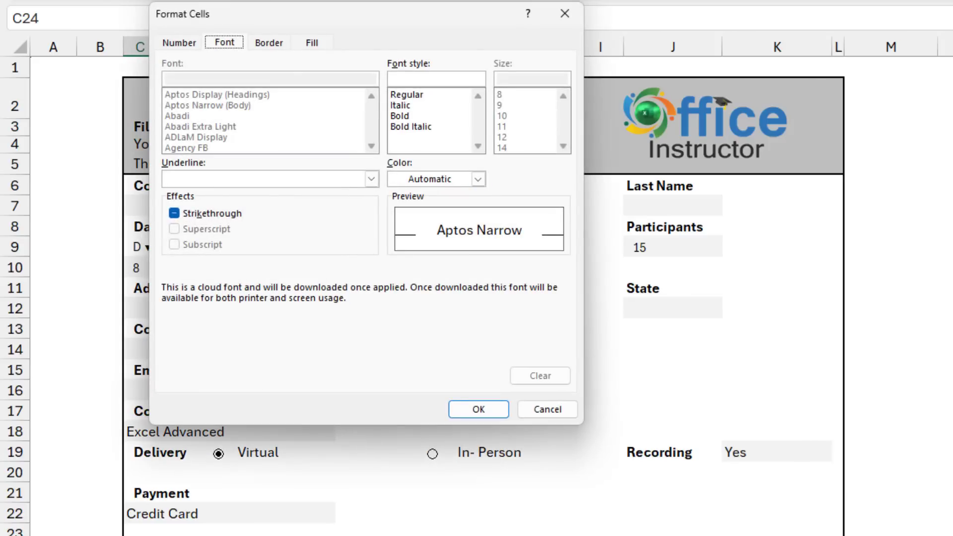
click(479, 179)
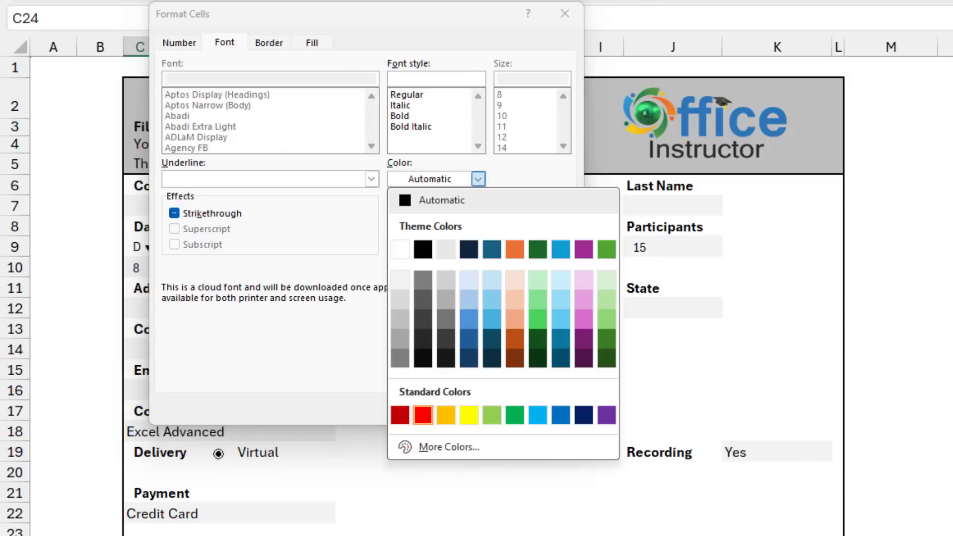
click(423, 416)
click(478, 409)
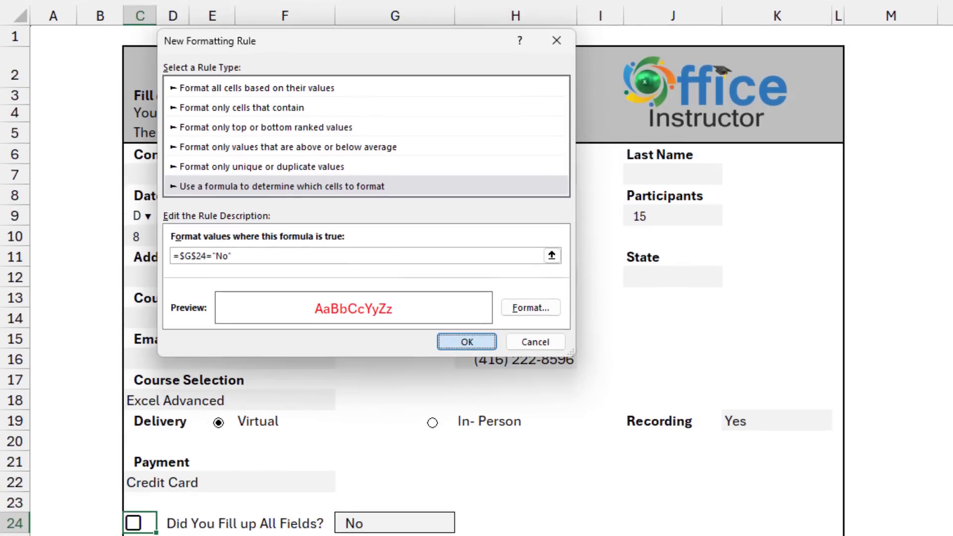
key(Return)
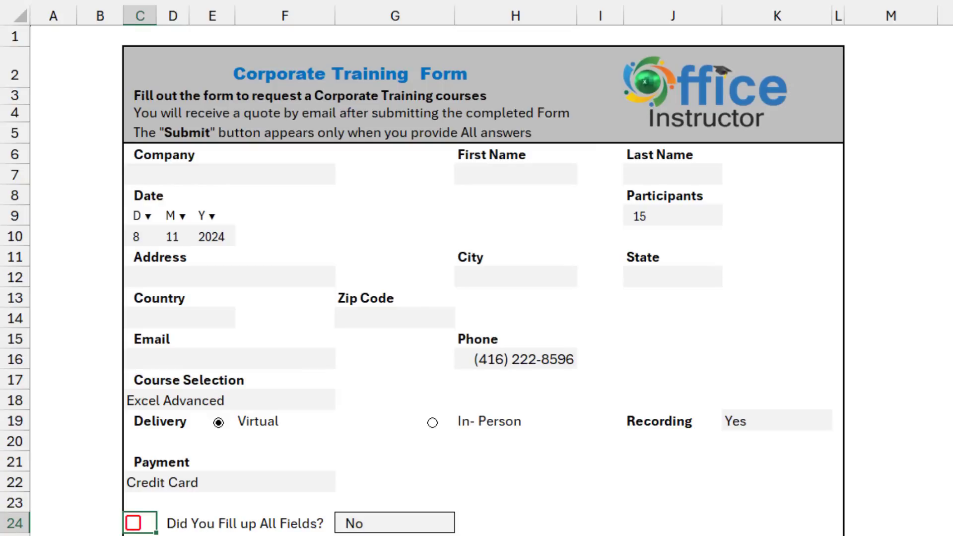
Duplicate the existing No rule in the Conditional Formatting Rules Manager.
key(alt+h)
key(l)
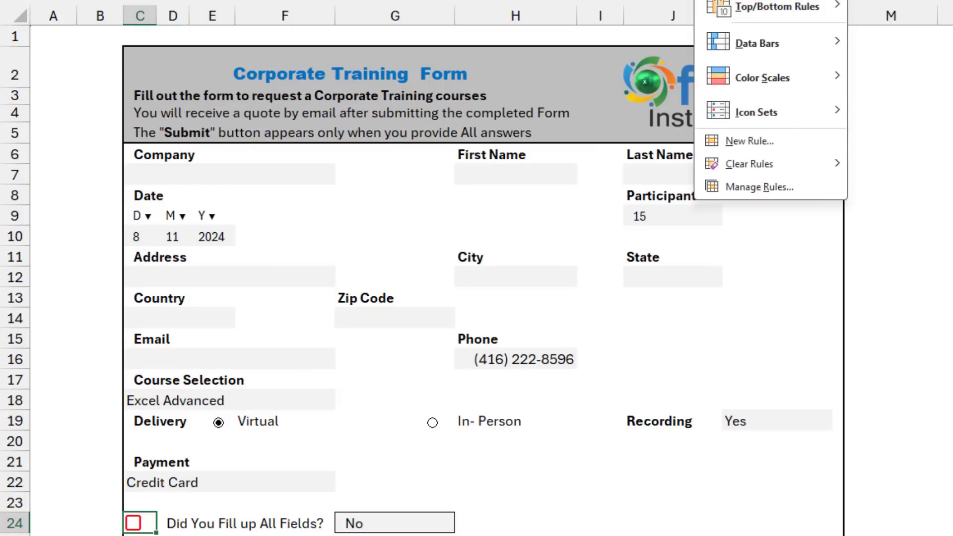
key(Down)
key(Down)
key(Down)
key(Down)
key(Down)
key(Down)
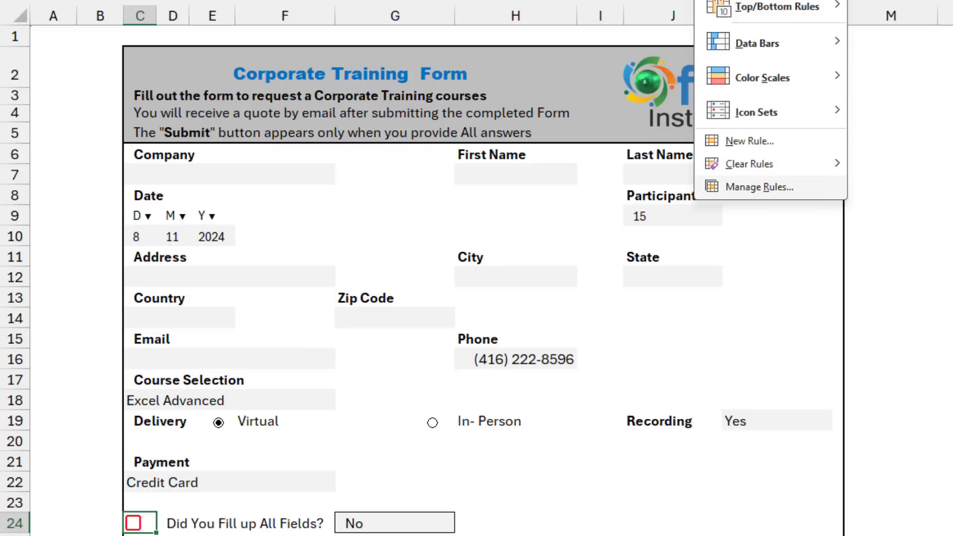
key(Up)
key(Right)
key(Return)
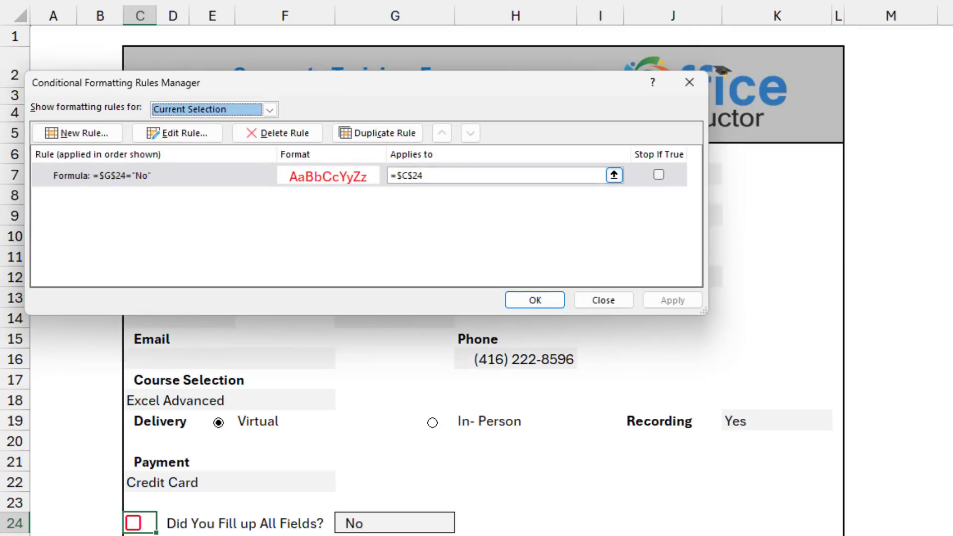
key(Tab)
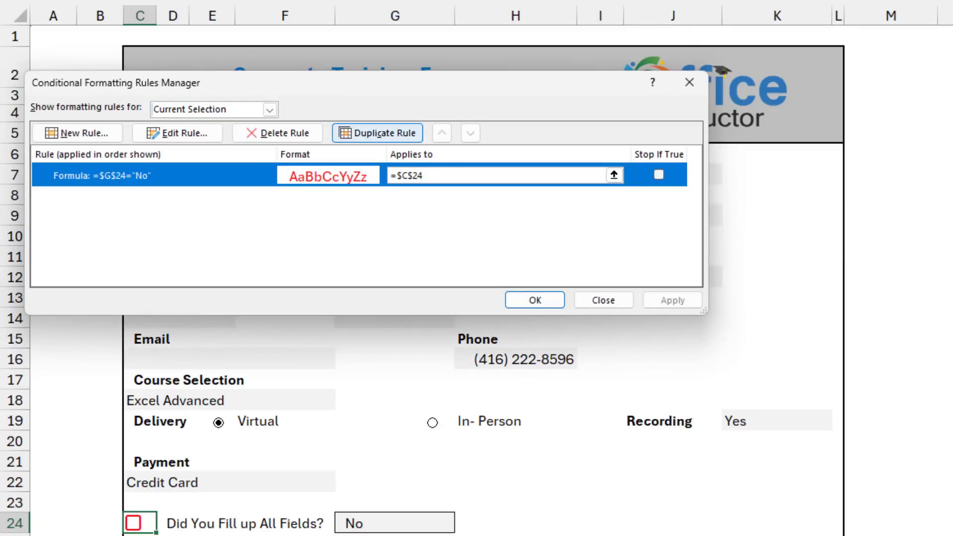
click(377, 133)
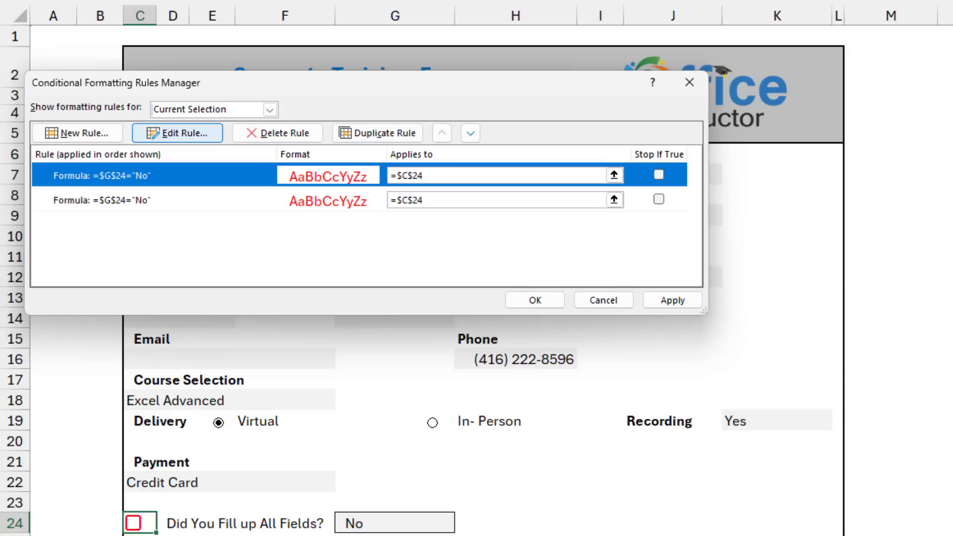
click(178, 133)
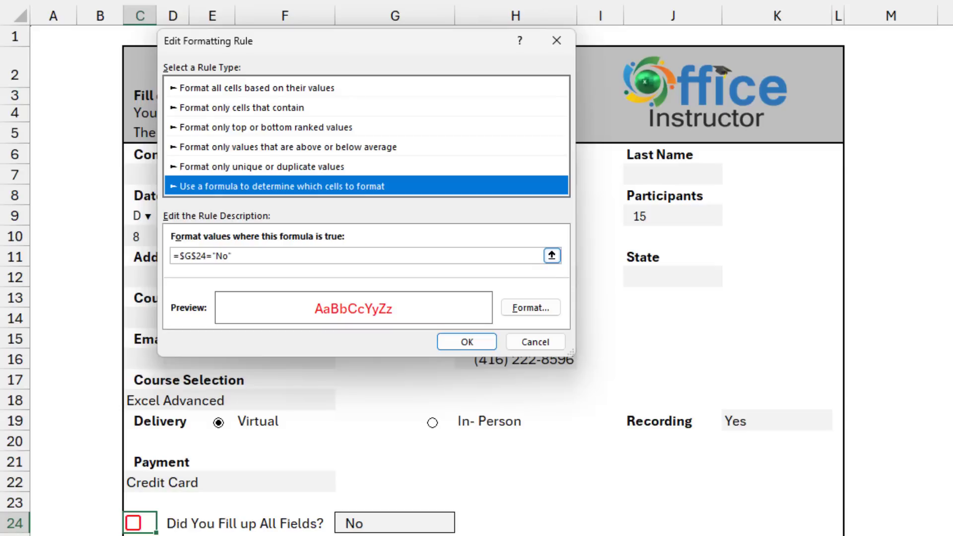
Change the copied rule to =$G$24="Yes" with a green font and apply.
drag(212, 256, 231, 256)
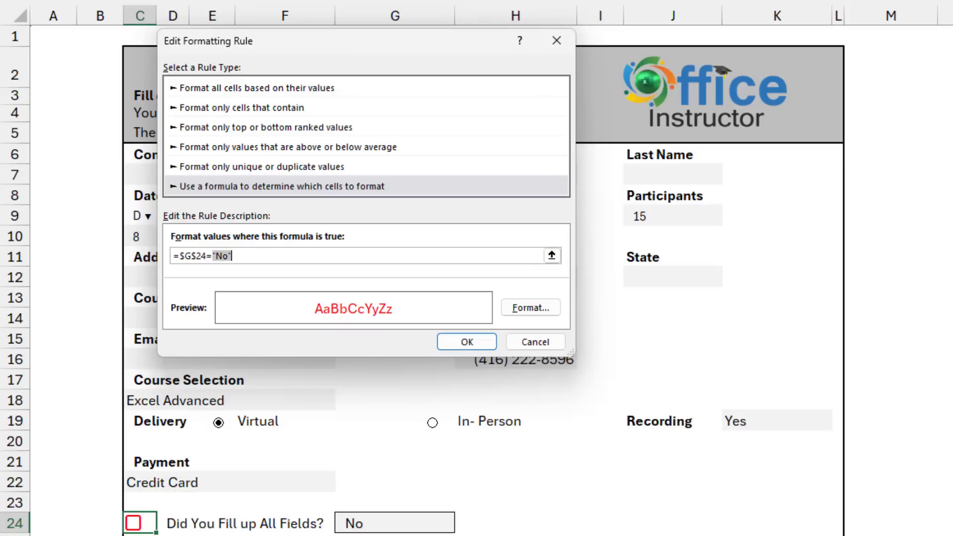
text("Yes")
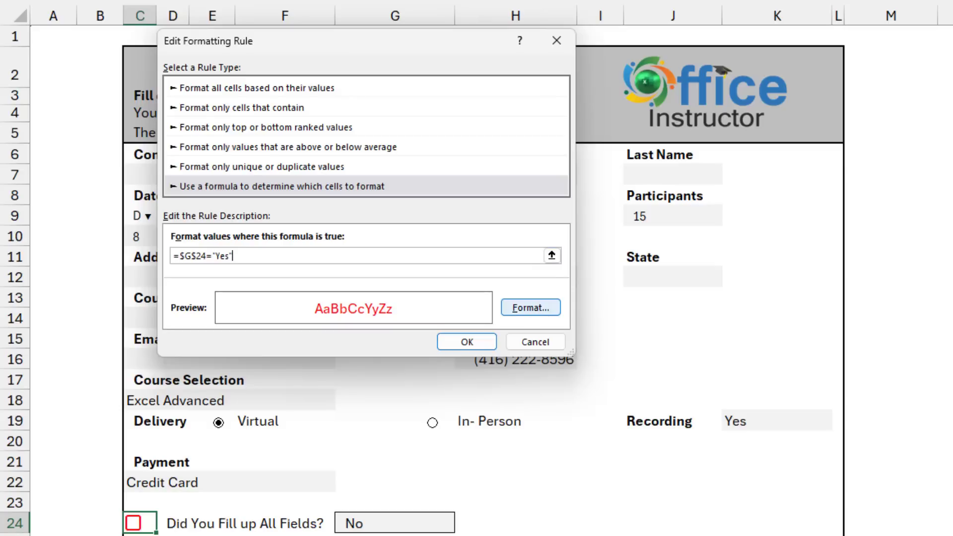
click(530, 308)
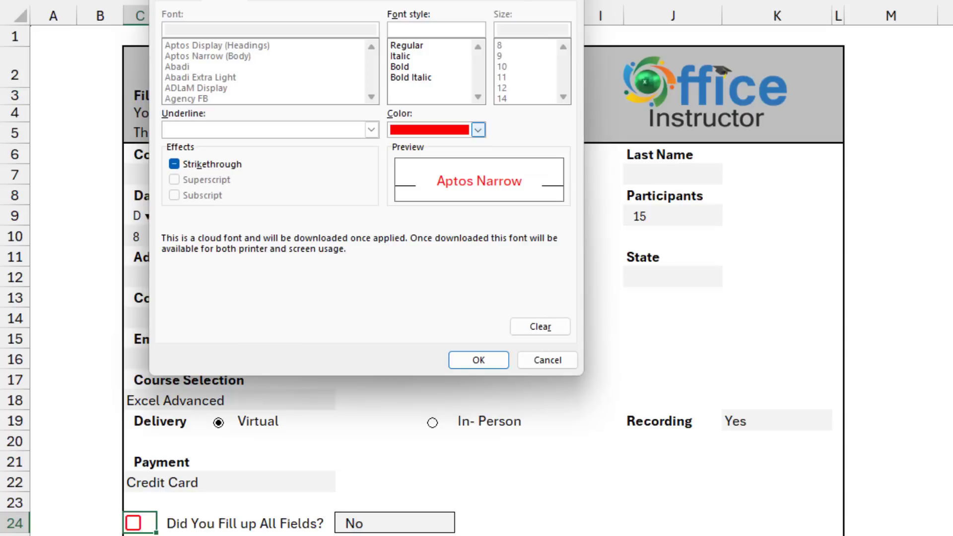
click(478, 129)
click(507, 364)
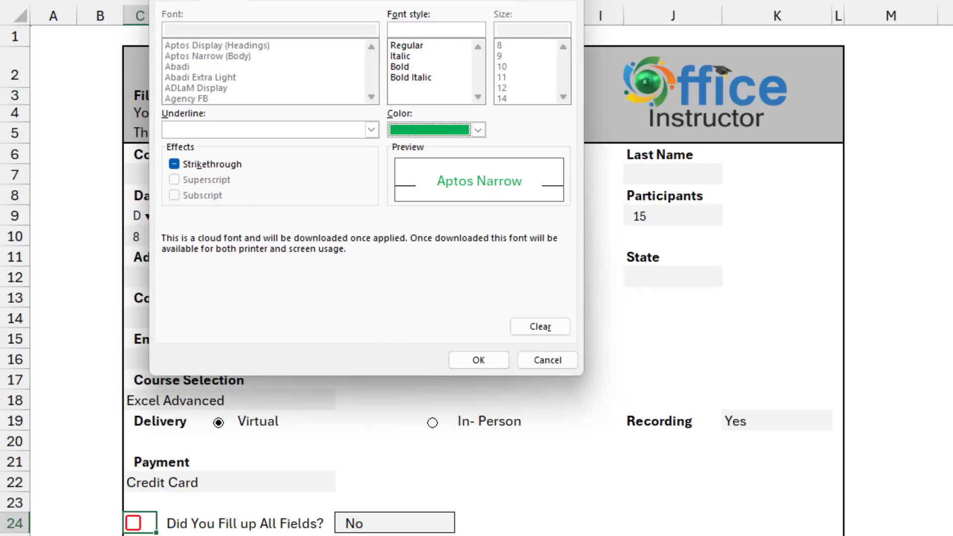
click(478, 360)
click(449, 341)
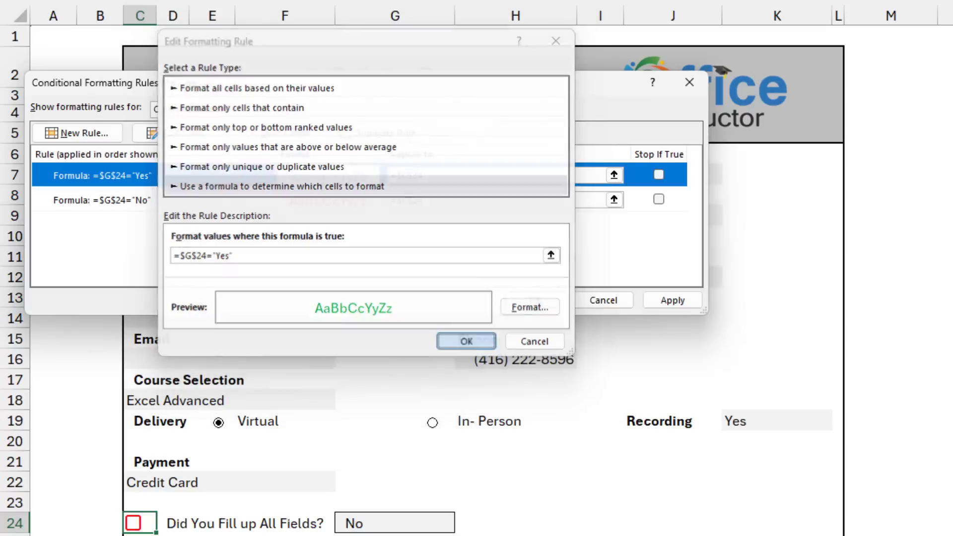
key(Return)
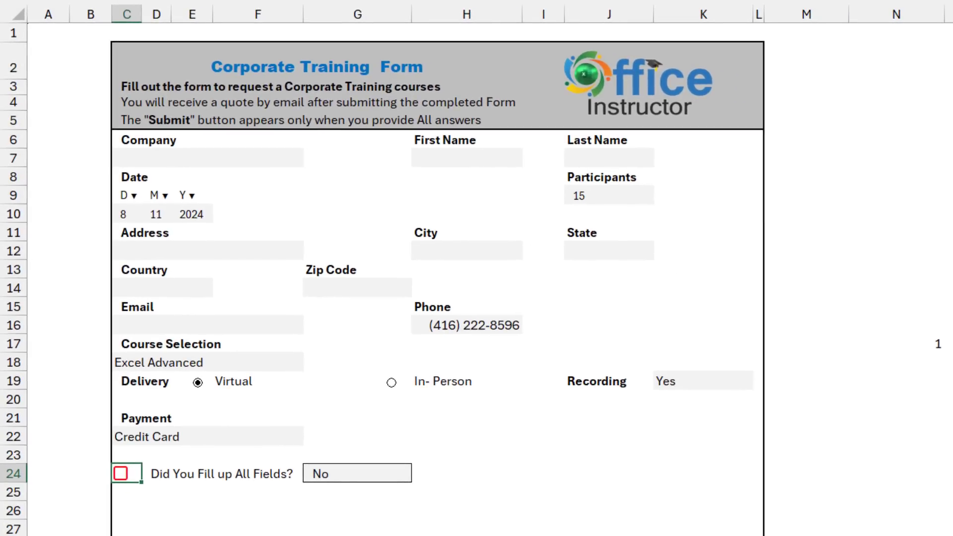
Choose Yes from the G24 dropdown list.
click(358, 474)
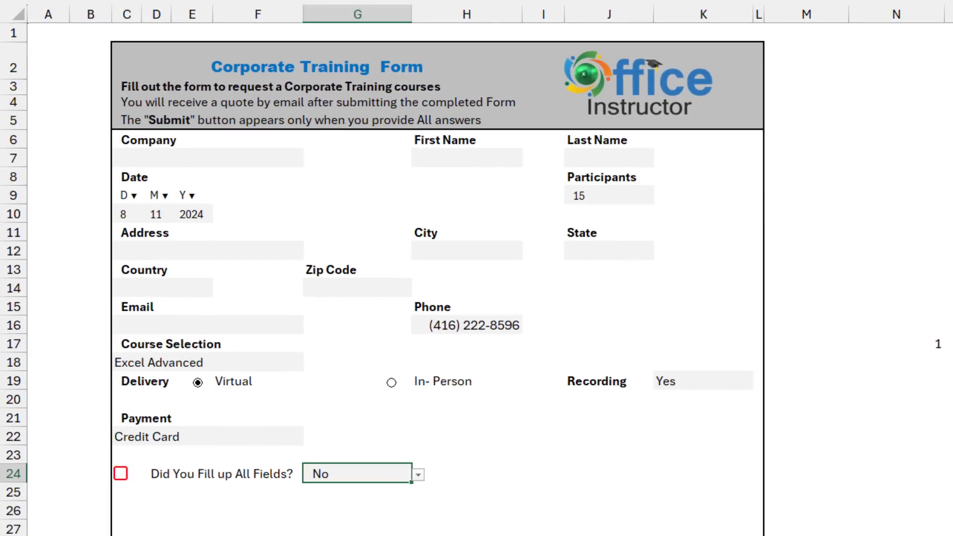
key(alt+Down)
key(Up)
key(Return)
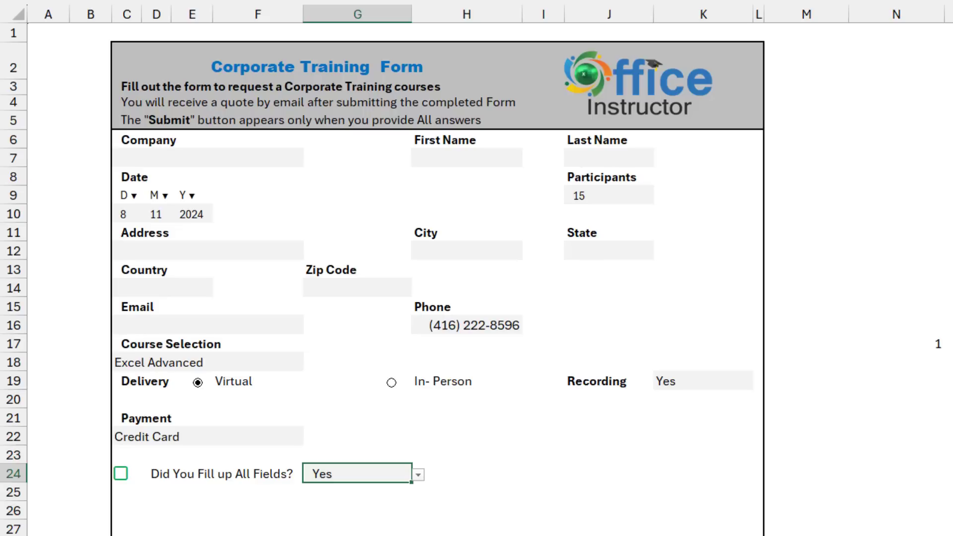